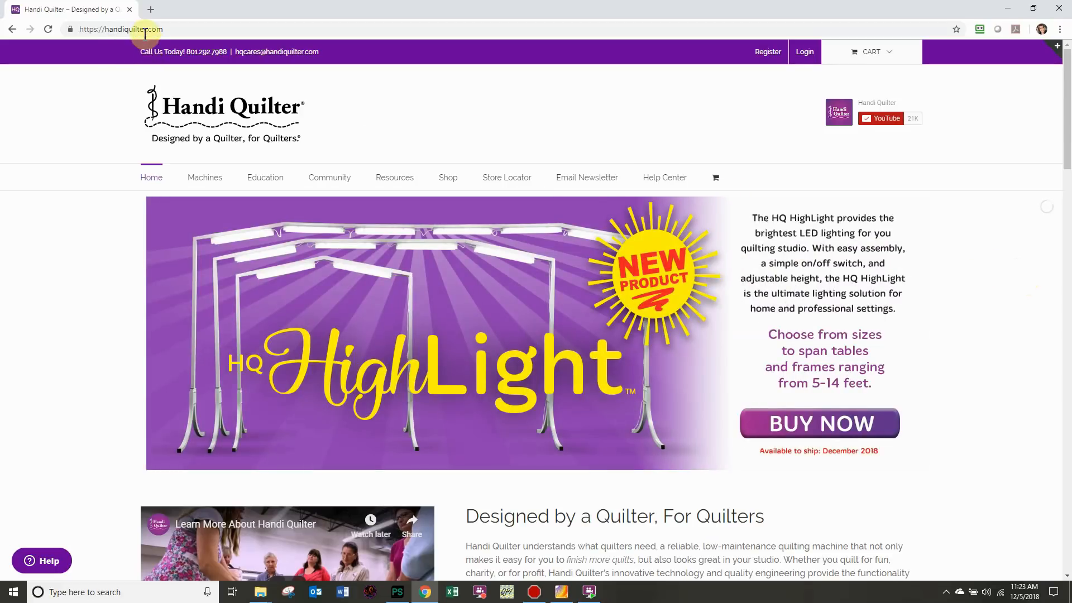
Open the User Manuals page from the Handi Quilter website's resources.
click(162, 30)
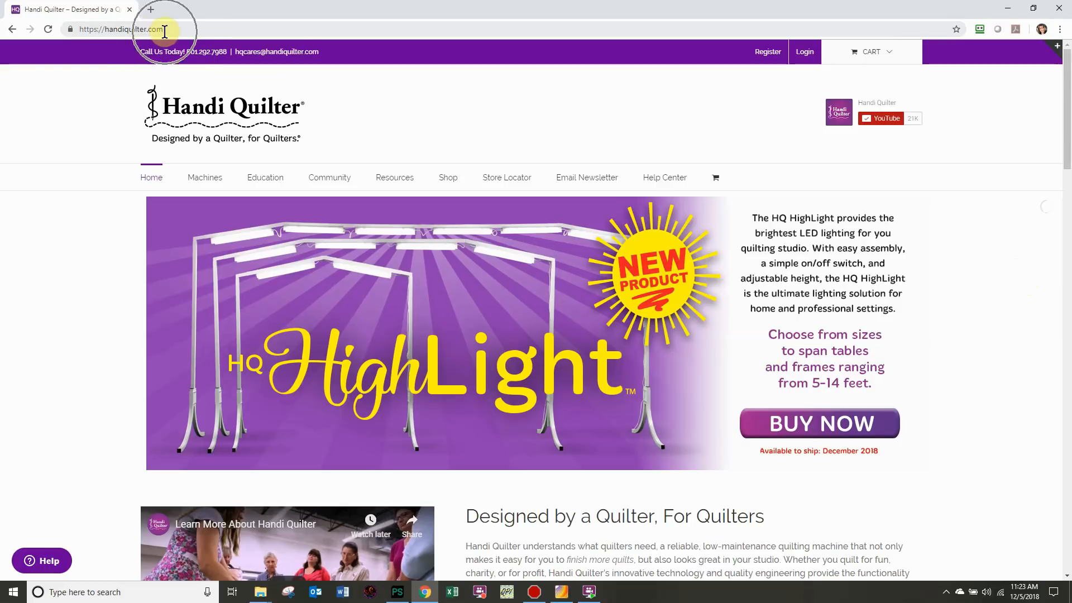
click(165, 31)
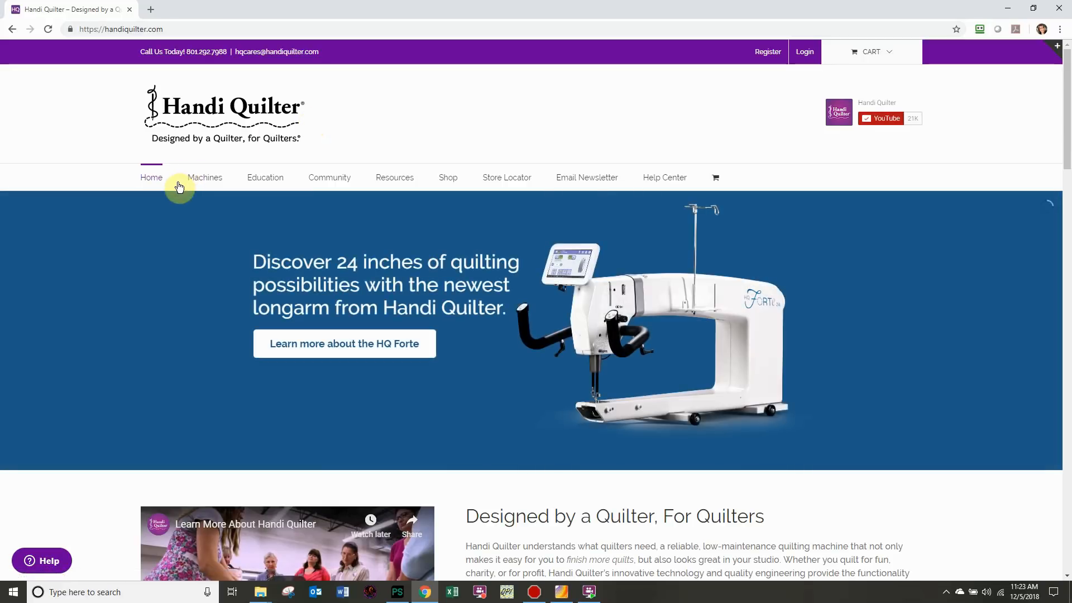
mouse_move(390, 186)
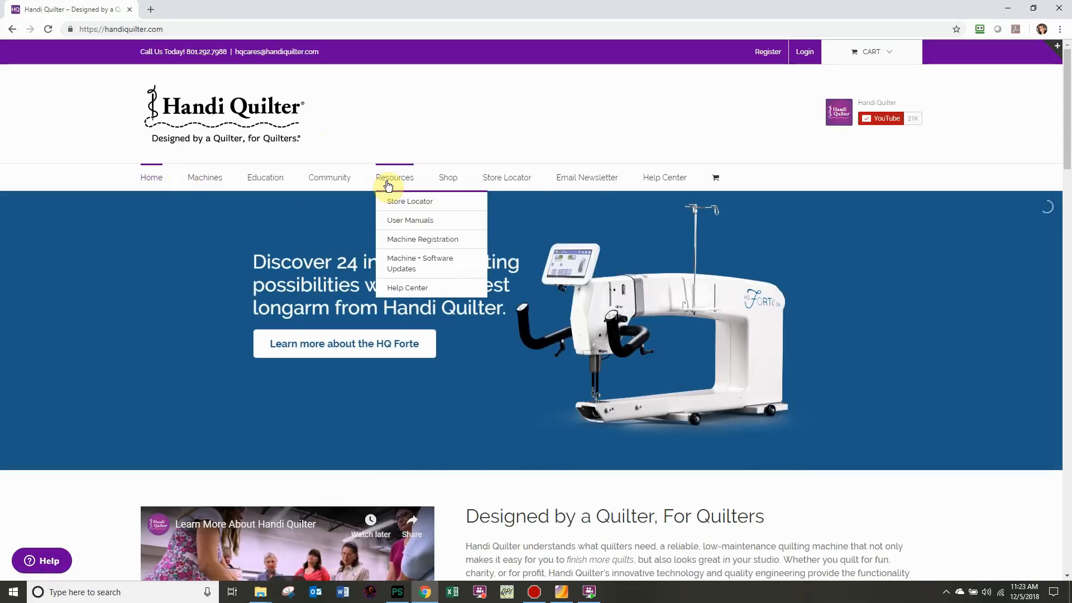
key(ctrl)
key(ctrl)
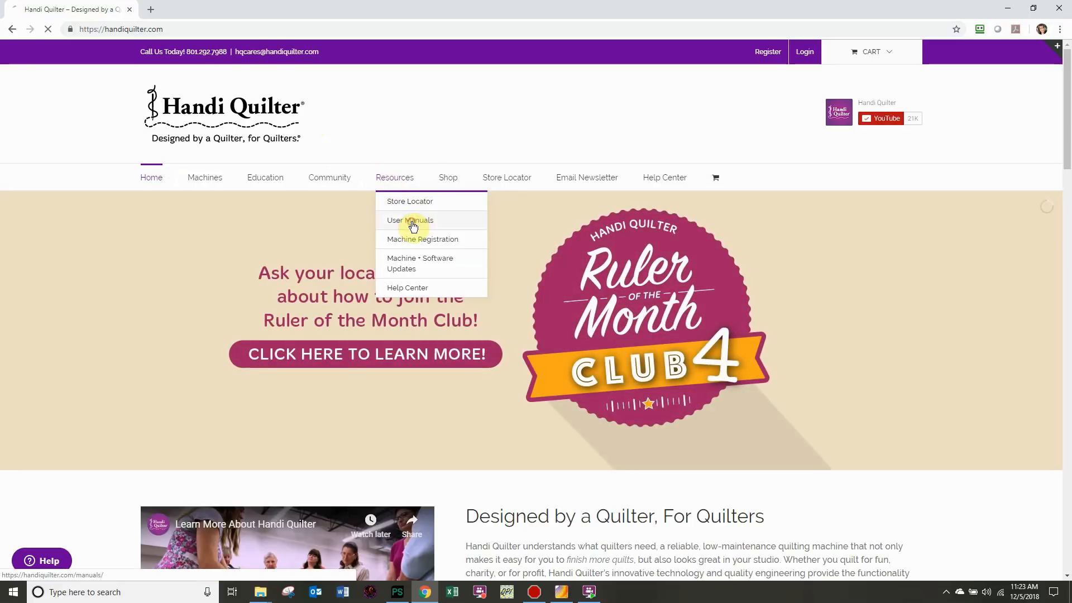
click(412, 224)
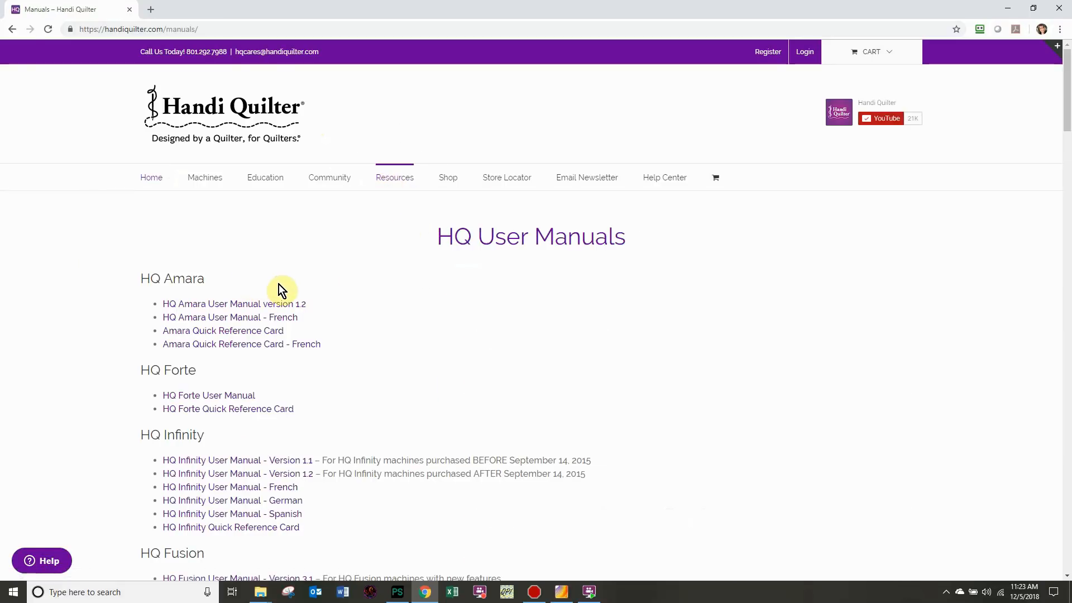
Open the Pro-Stitcher User Manuals link listed on the HQ User Manuals page.
scroll(282, 290, down, 4)
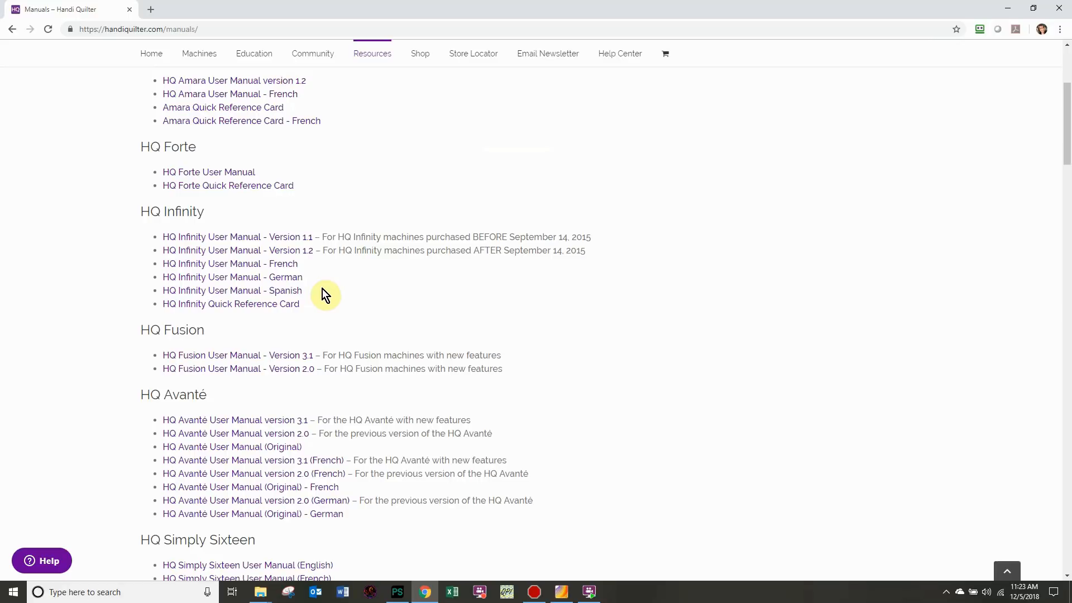
scroll(323, 291, down, 4)
scroll(330, 287, down, 4)
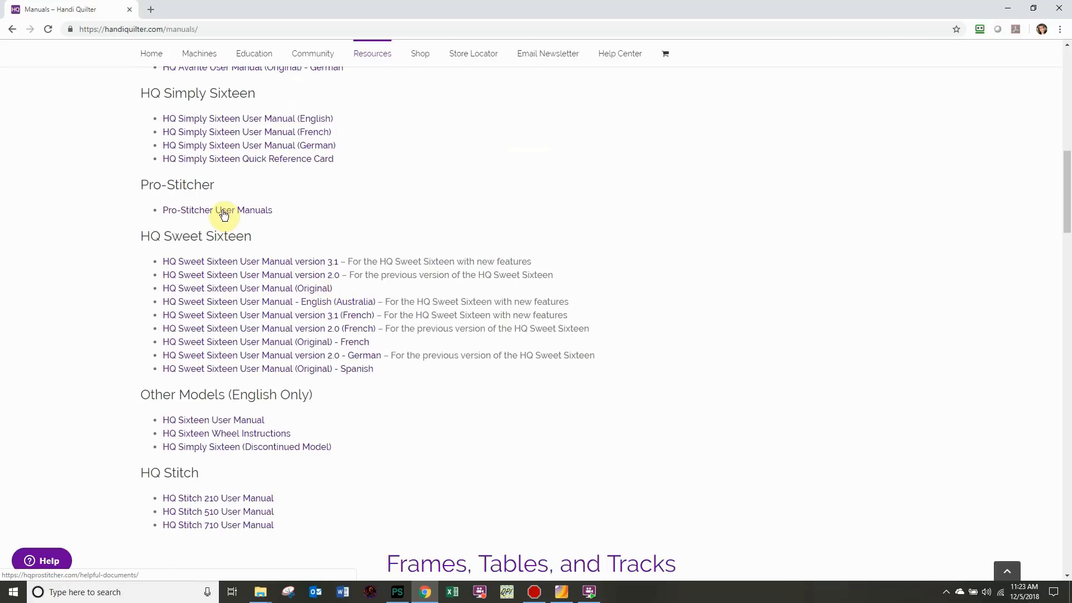
key(ctrl)
key(ctrl)
key(ctrl)
key(ctrl)
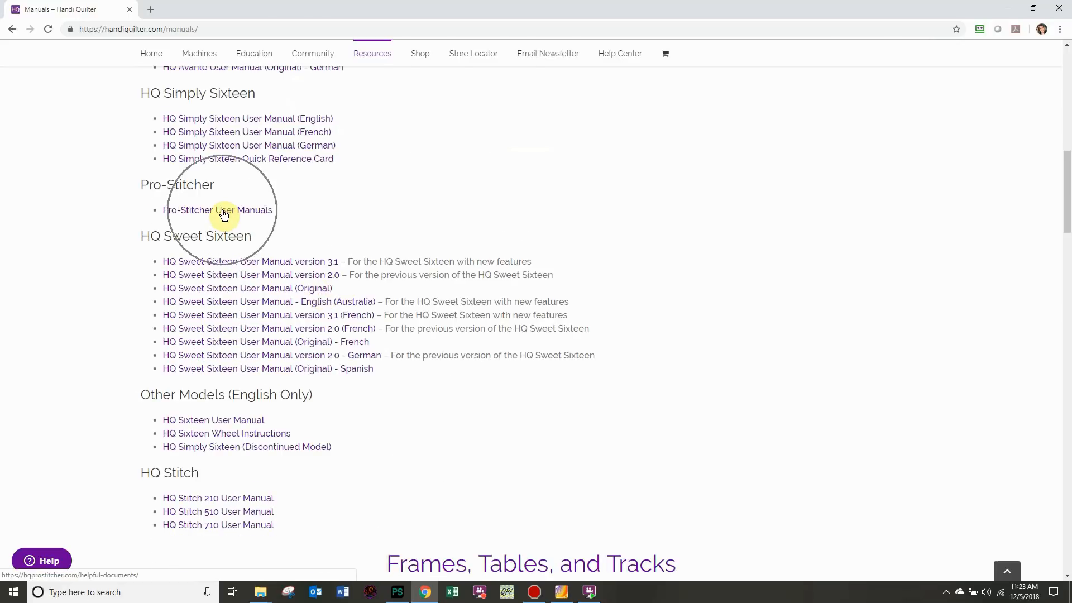
click(223, 211)
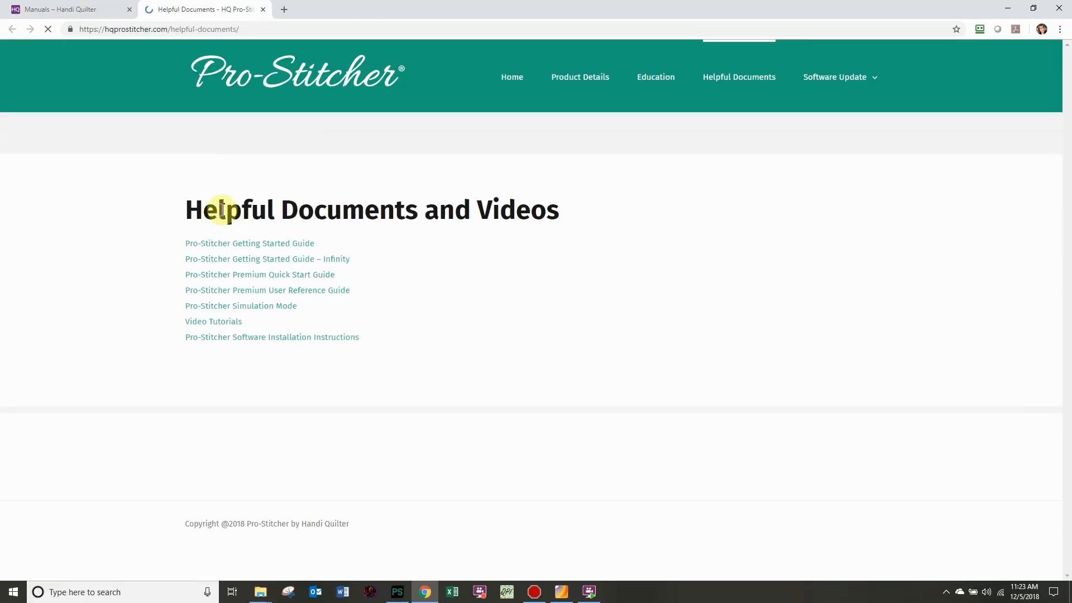
Open the Pro-Stitcher Premium User Reference Guide from the helpful documents list.
key(ctrl)
click(287, 294)
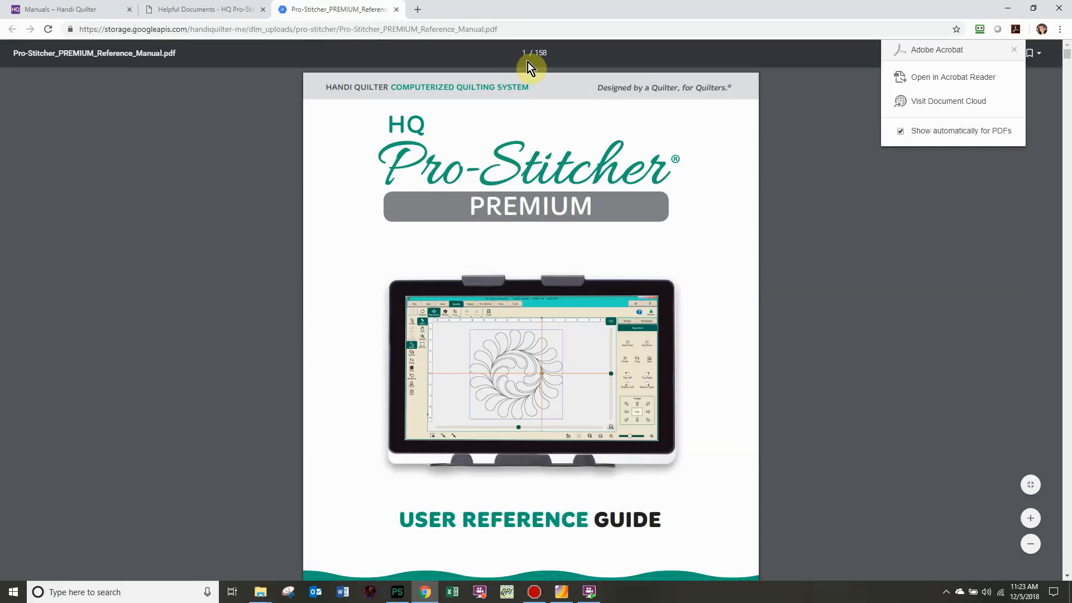
key(ctrl)
key(ctrl)
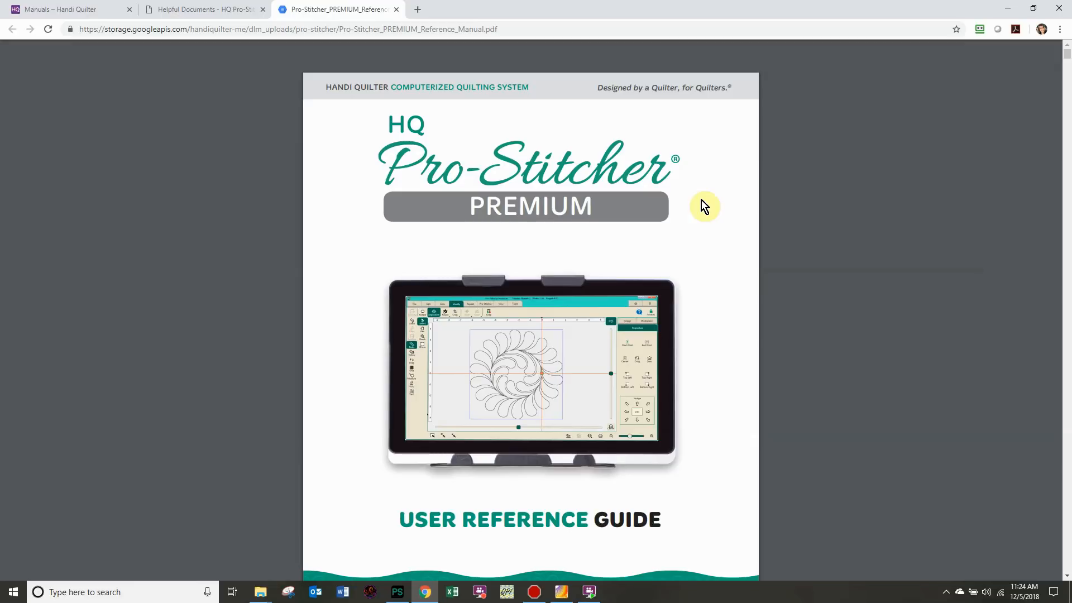
Search the reference guide PDF for "file type".
key(alt+f)
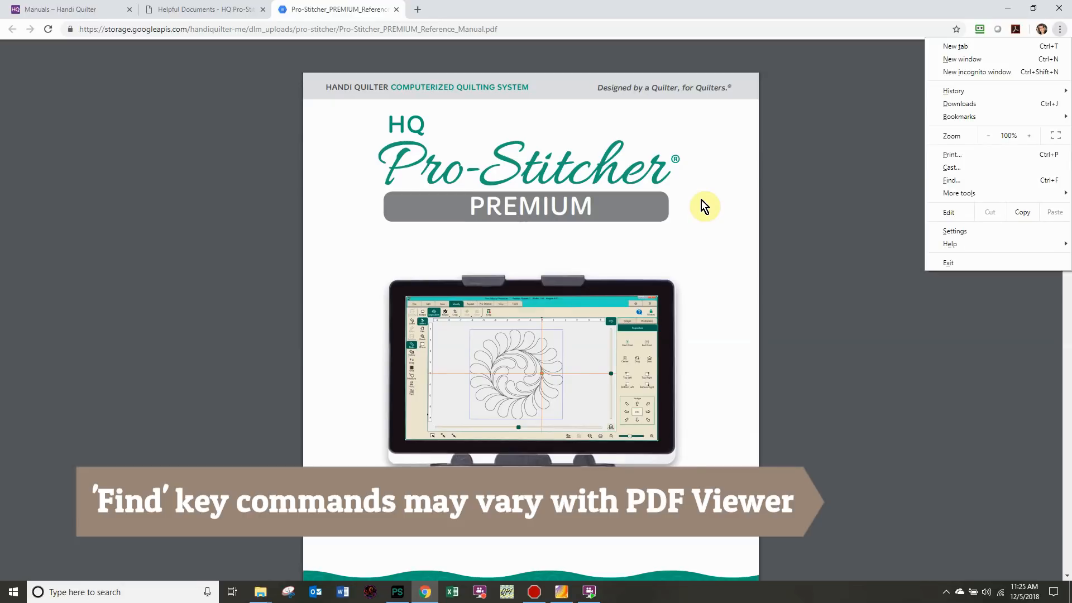
key(ctrl+f)
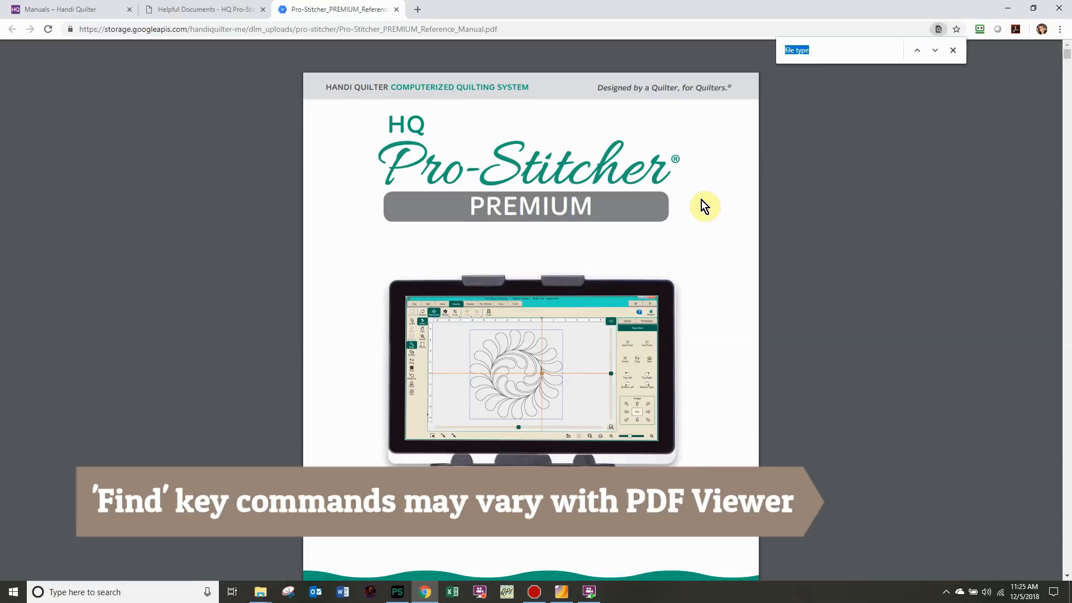
click(825, 56)
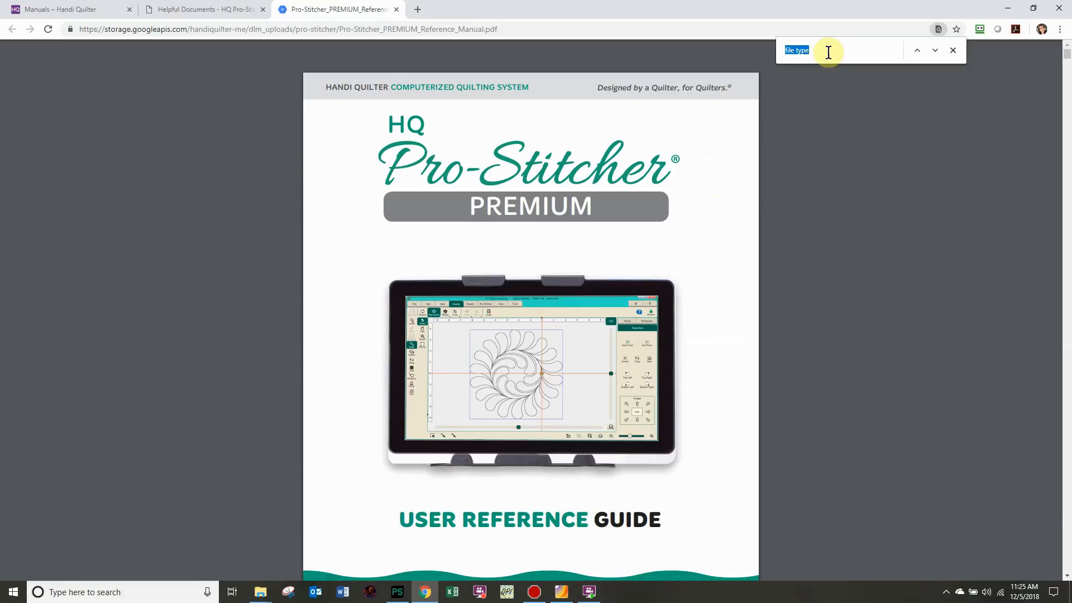
key(ctrl)
key(ctrl)
key(ctrl)
key(ctrl)
key(Return)
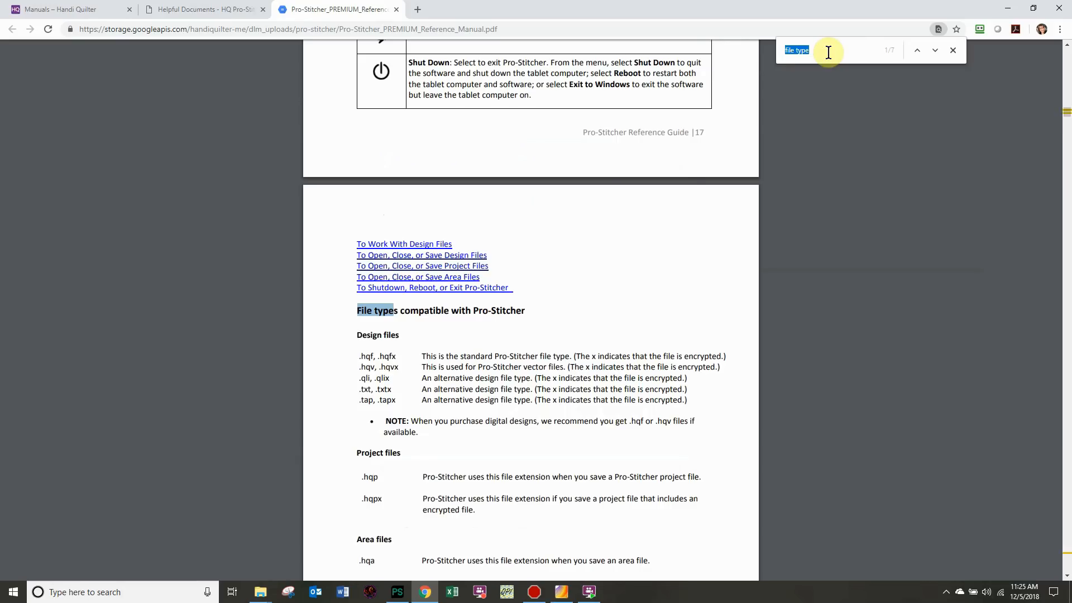
Examine the guide's section on file types compatible with Pro-Stitcher, including design, project and area files.
click(577, 241)
scroll(577, 242, down, 8)
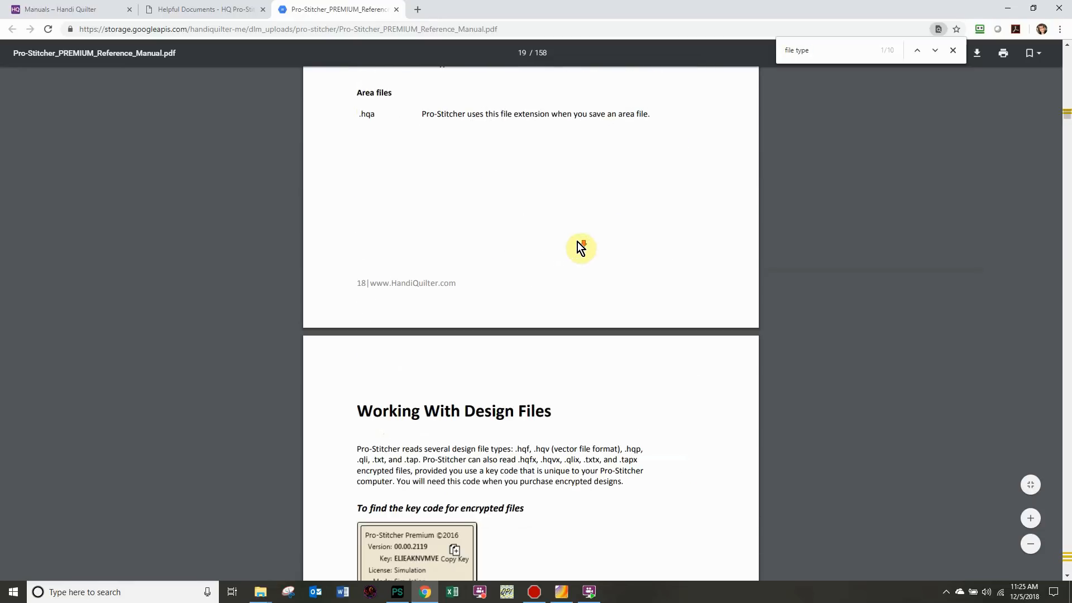
scroll(539, 268, up, 8)
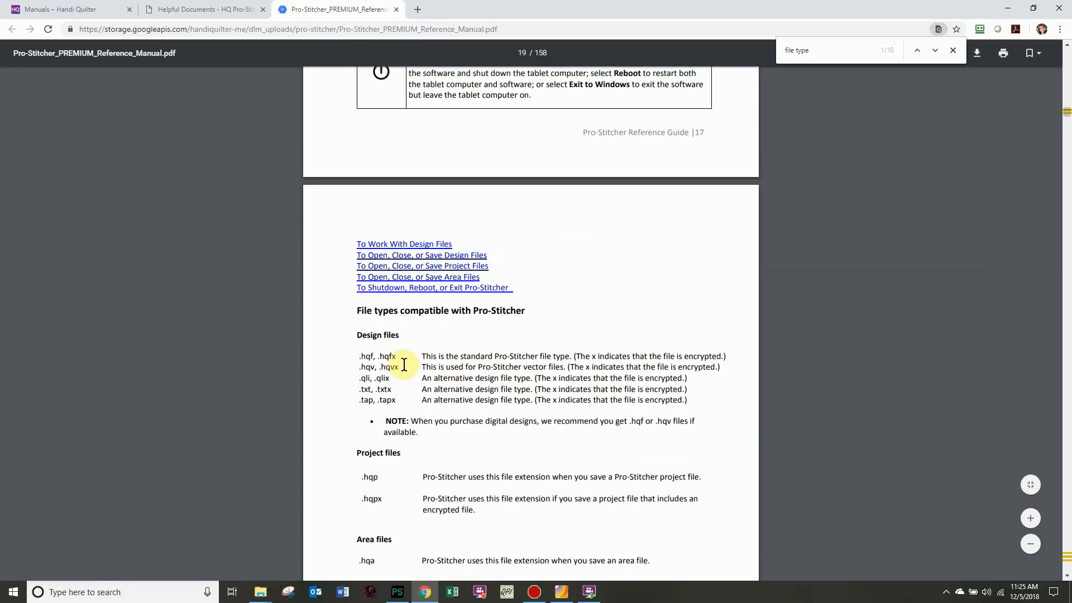
key(ctrl)
key(ctrl)
key(ctrl)
key(ctrl)
scroll(446, 383, down, 4)
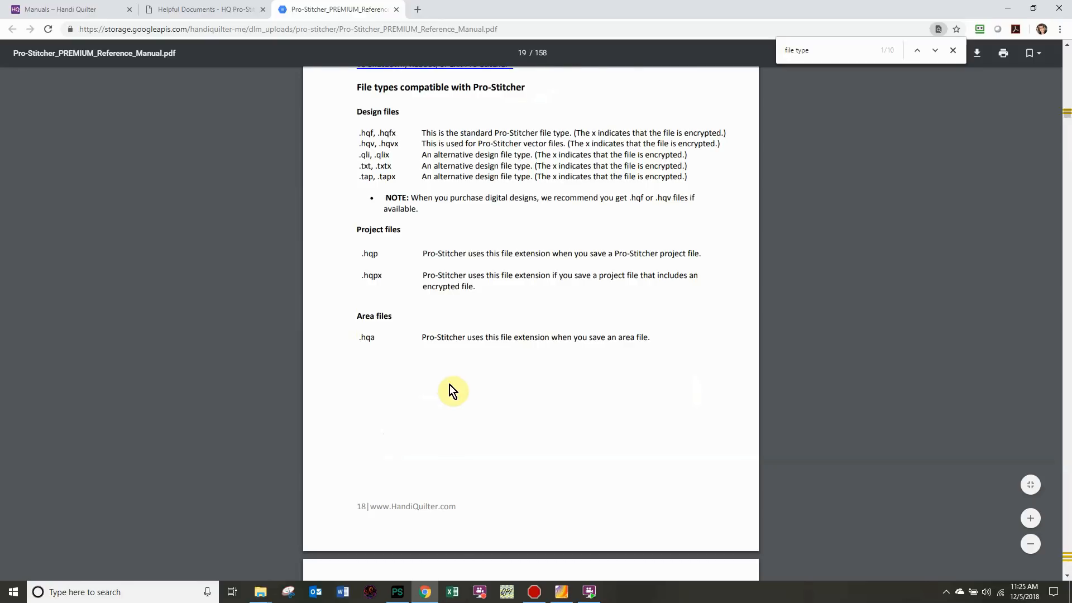
scroll(451, 390, up, 4)
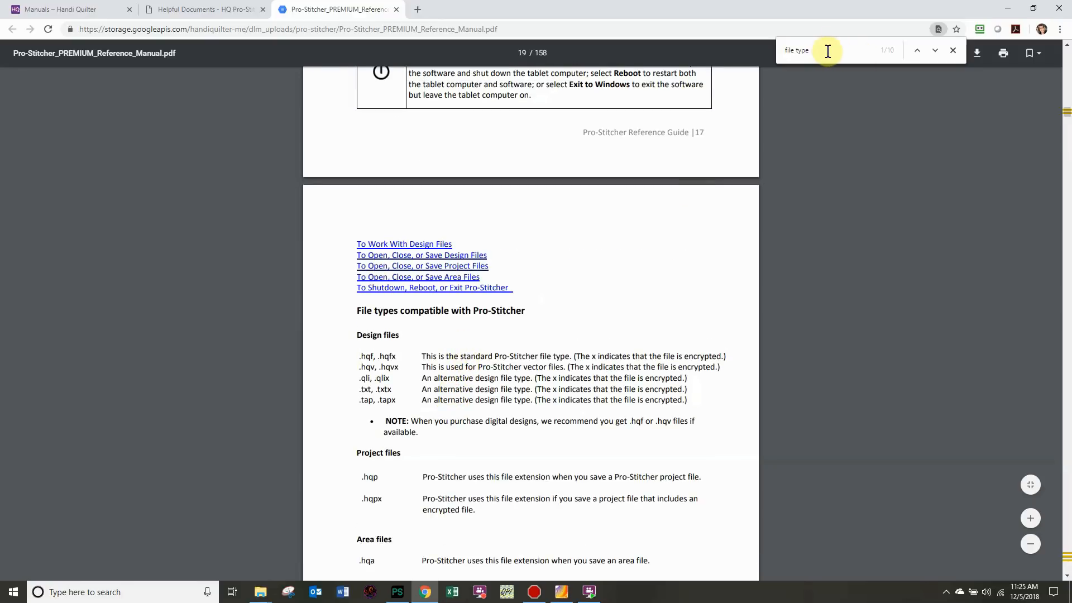
Search the guide for "workspace" and step through the matches as far as the Commonly Used Functions section.
drag(825, 50, 744, 50)
text(workspace)
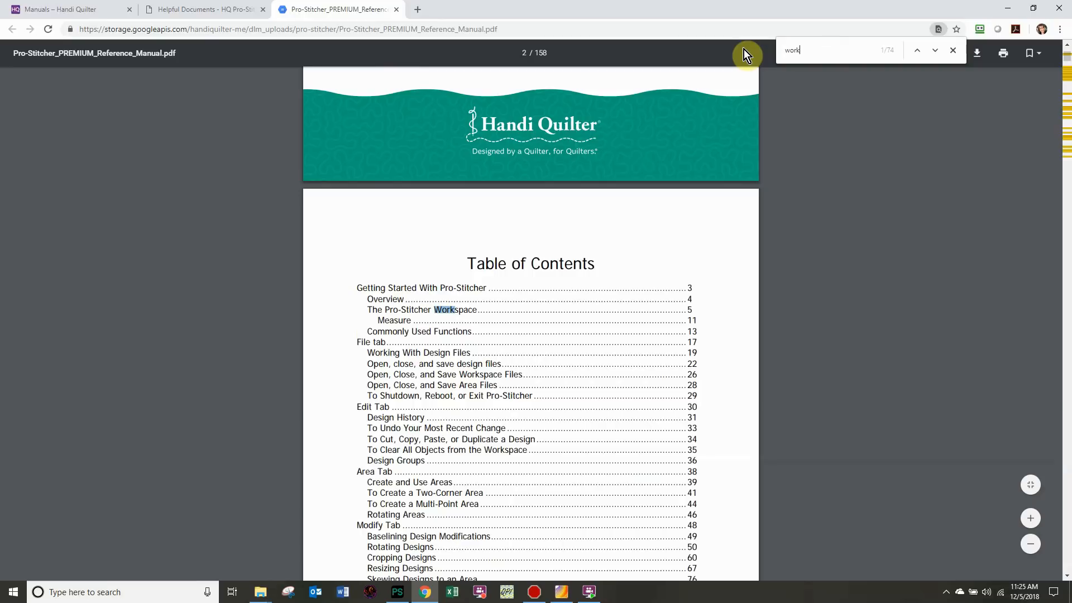
key(Return)
key(Return)
key(Return)
key(Return)
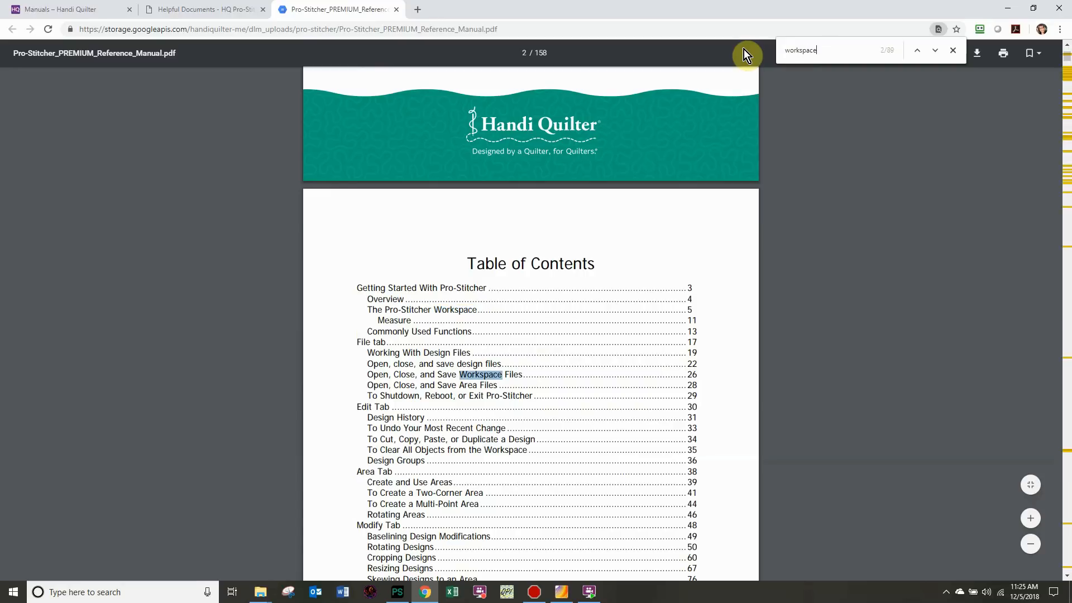
key(Return)
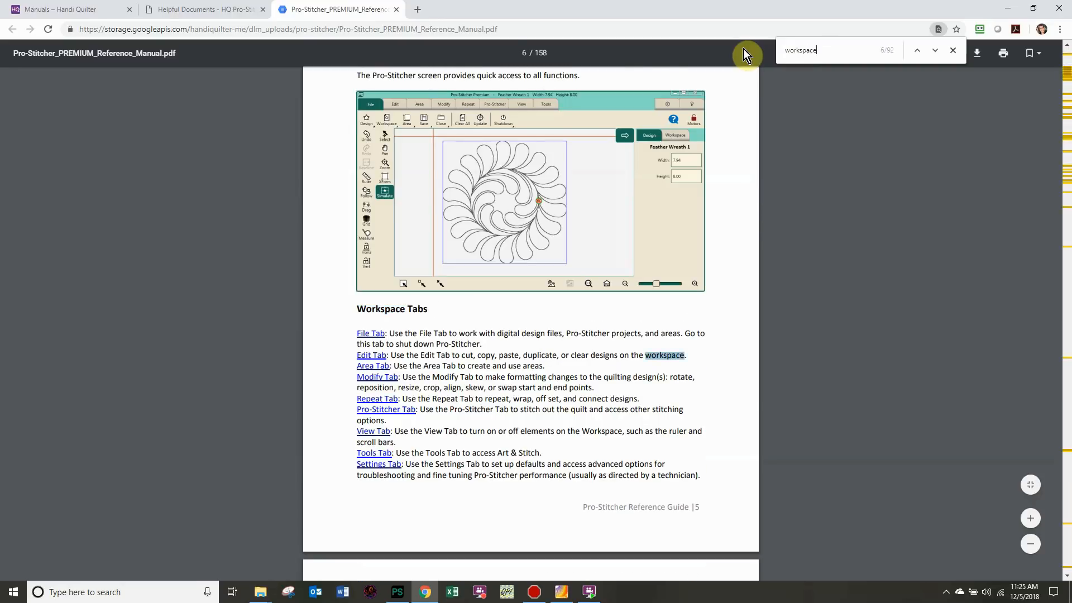
key(Return)
key(Return)
key(Return)
key(Return)
key(Return)
key(Return)
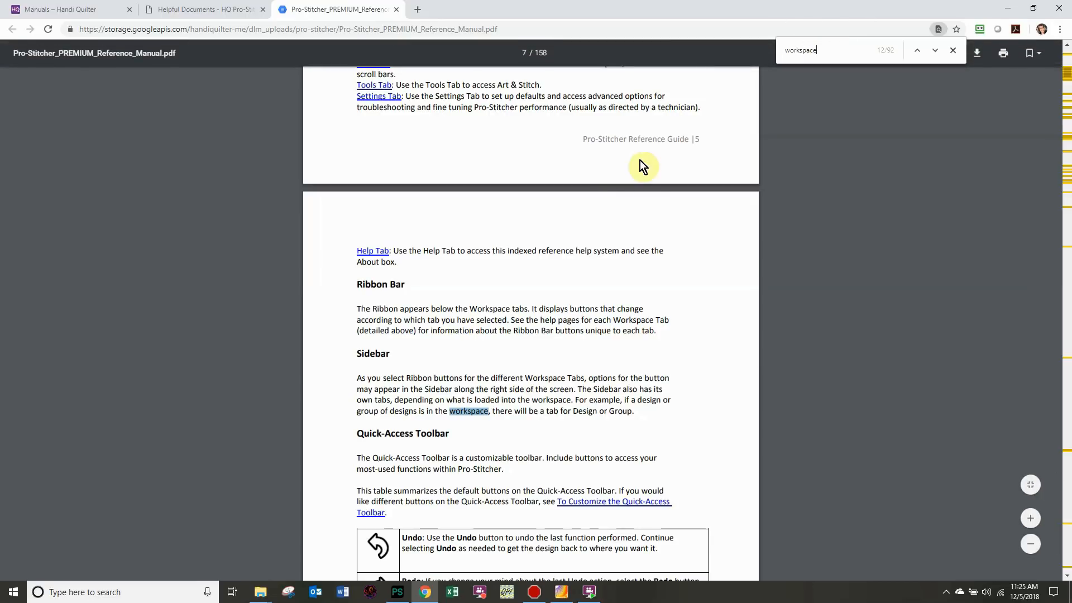
key(Return)
key(Return)
key(Return)
key(Return)
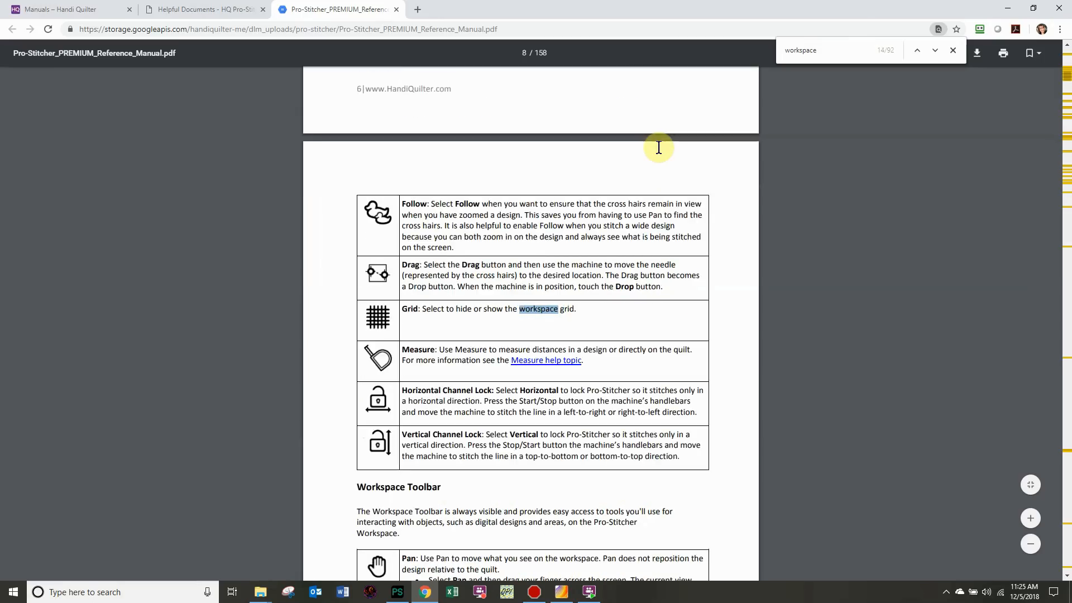
key(Return)
key(Return)
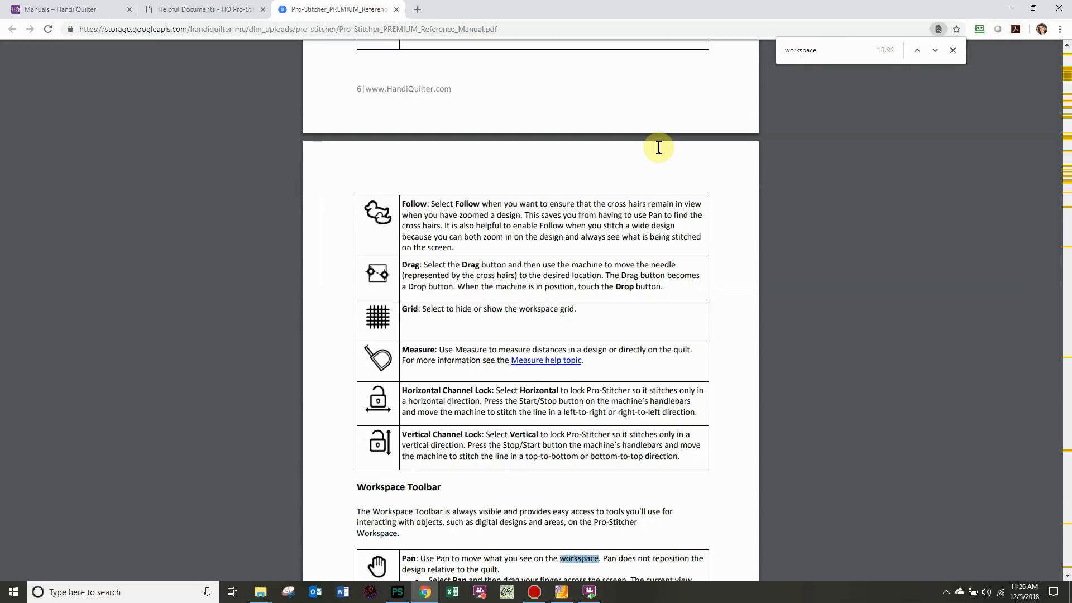
key(Return)
key(Return)
key(Return)
key(Return)
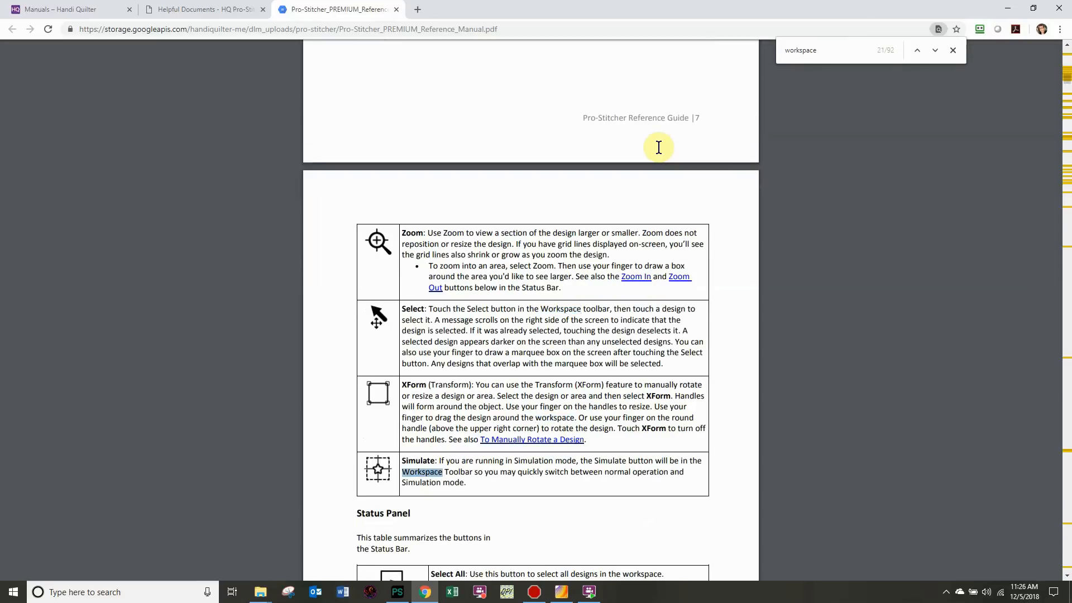
key(Return)
key(Return)
key(Return)
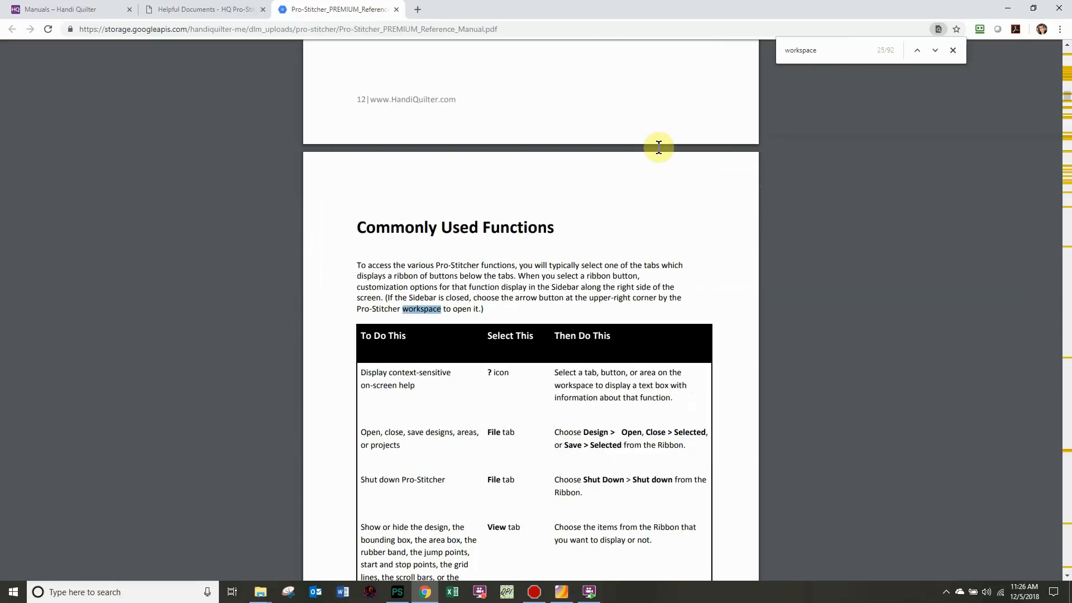
key(Return)
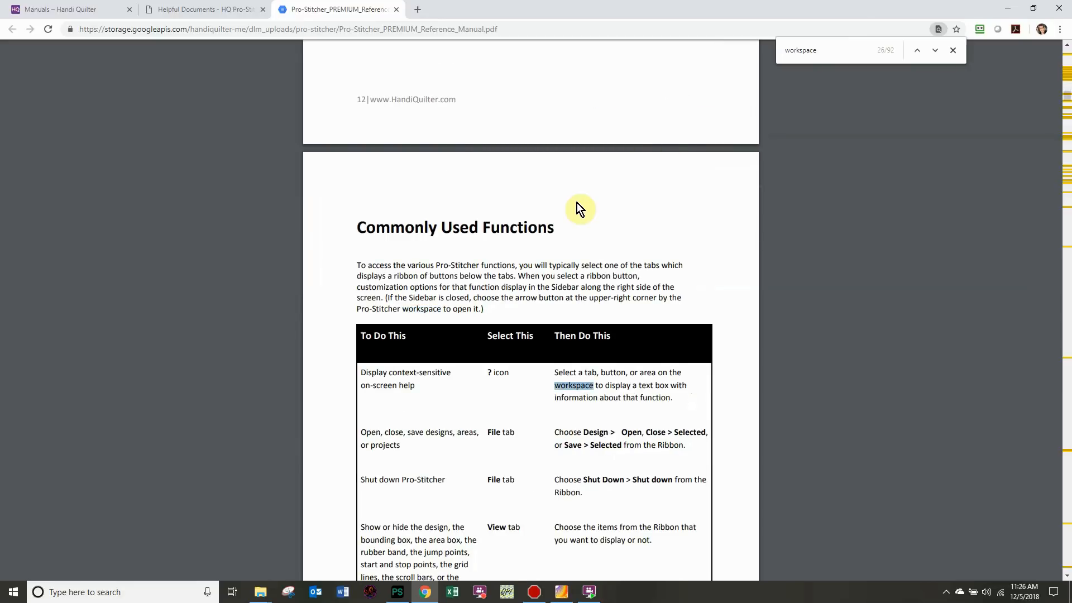
Look through the guide's pages from Commonly Used Functions to the sections on opening, closing and saving design and workspace files.
scroll(577, 202, down, 8)
scroll(569, 213, down, 20)
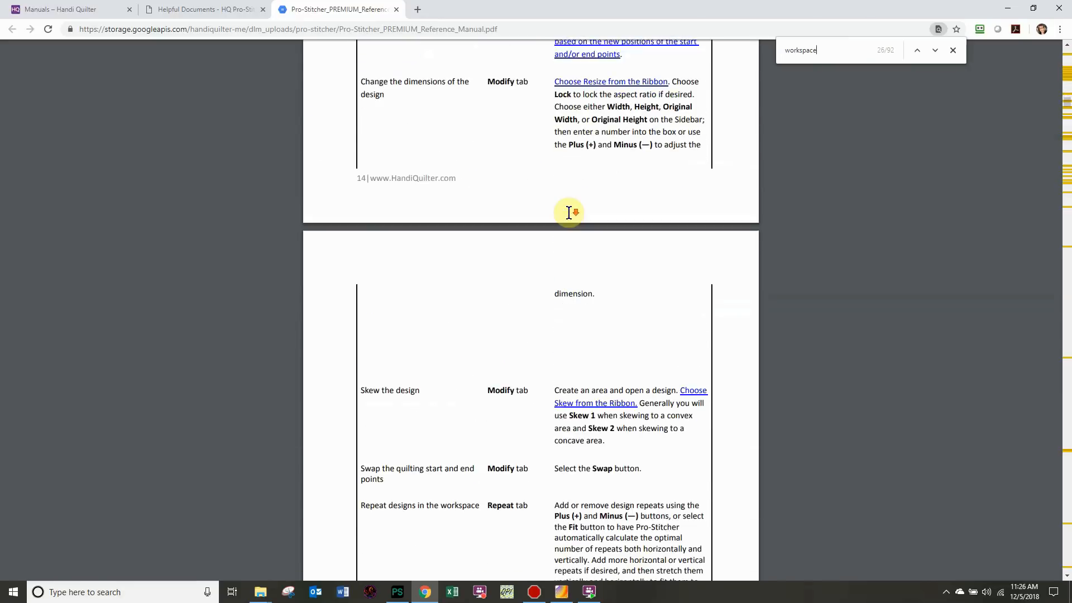
scroll(569, 214, down, 20)
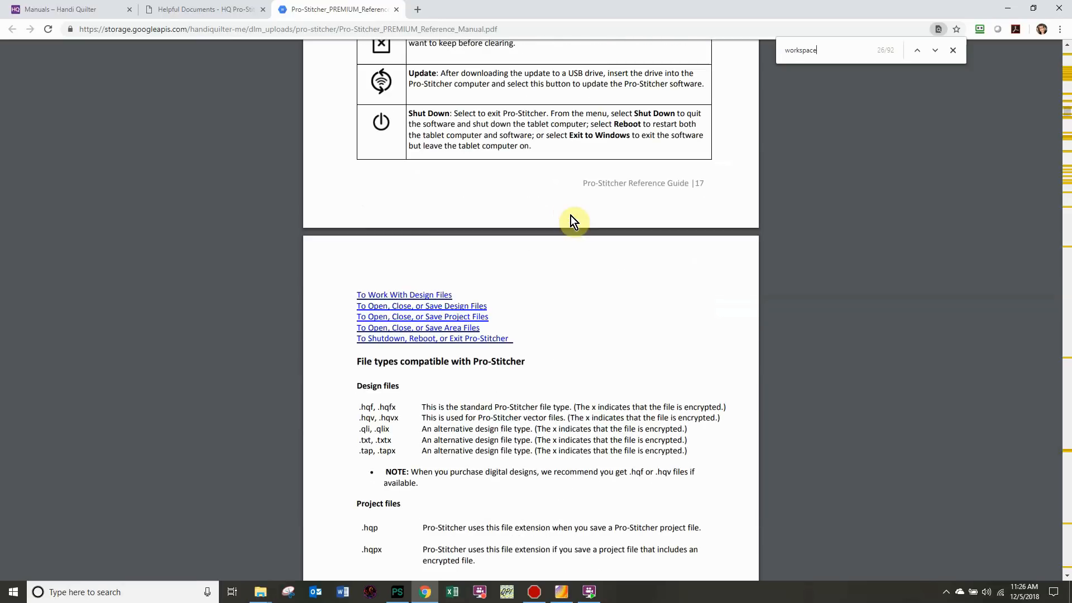
scroll(570, 215, down, 20)
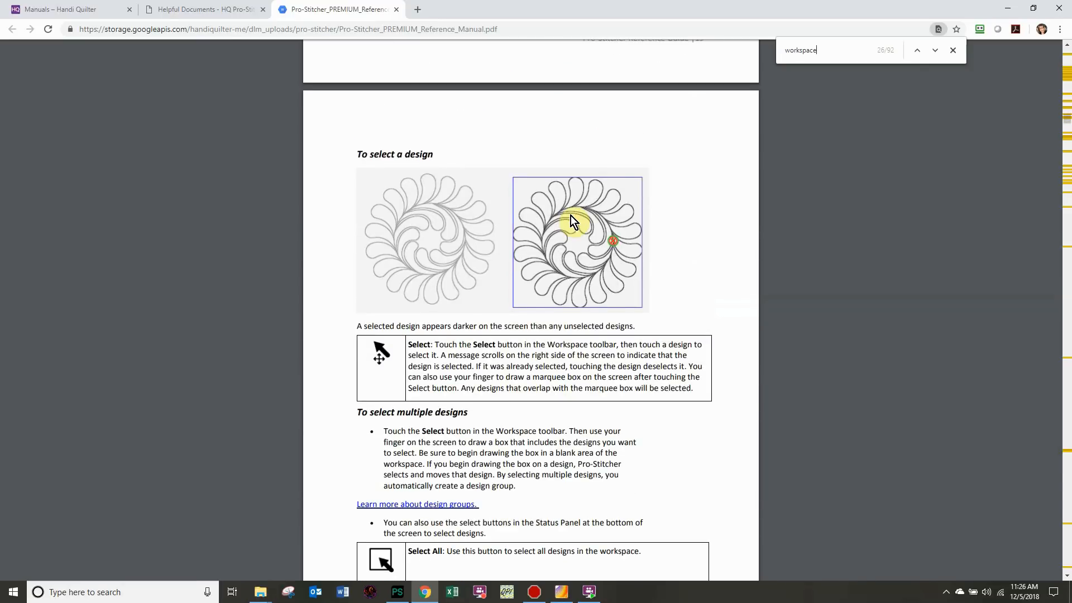
scroll(572, 219, down, 10)
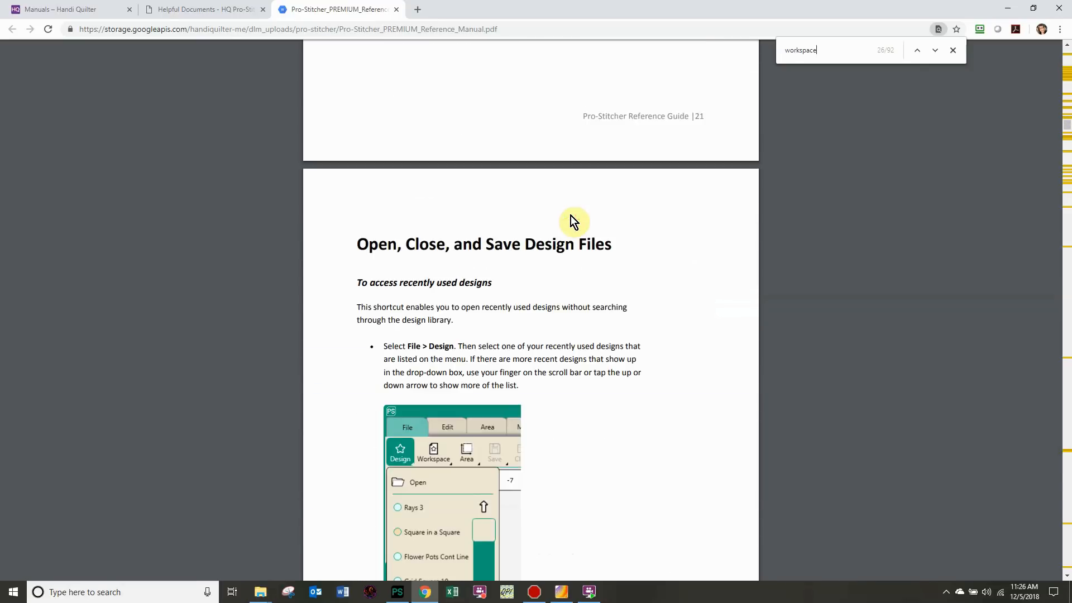
scroll(570, 216, up, 5)
scroll(571, 215, down, 20)
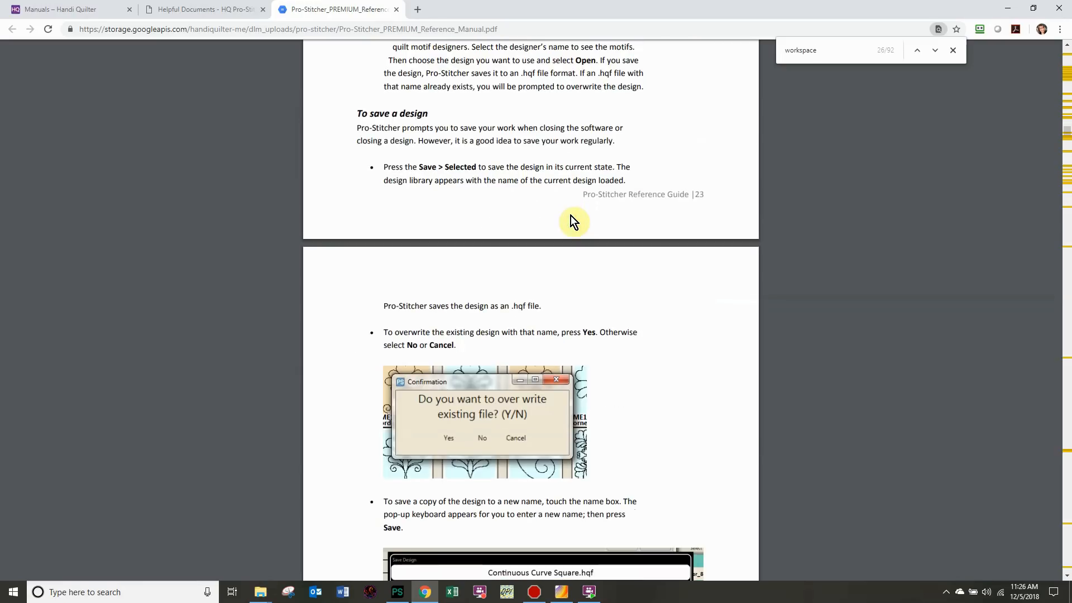
scroll(570, 215, down, 18)
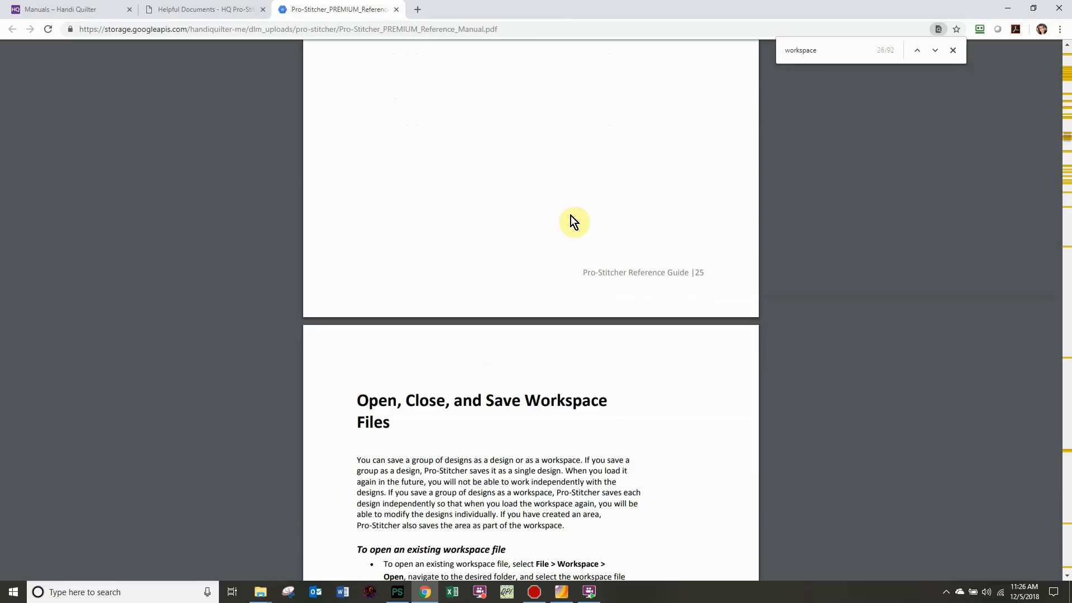
scroll(570, 215, up, 19)
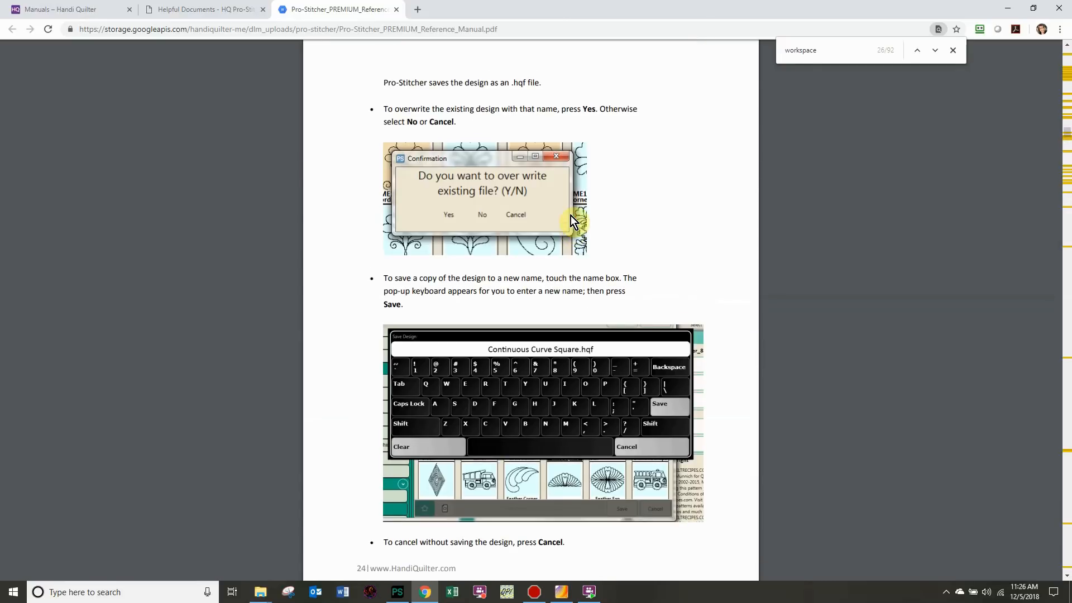
Read the guide's pages on closing a design and on opening, closing and saving workspace files.
scroll(570, 215, down, 14)
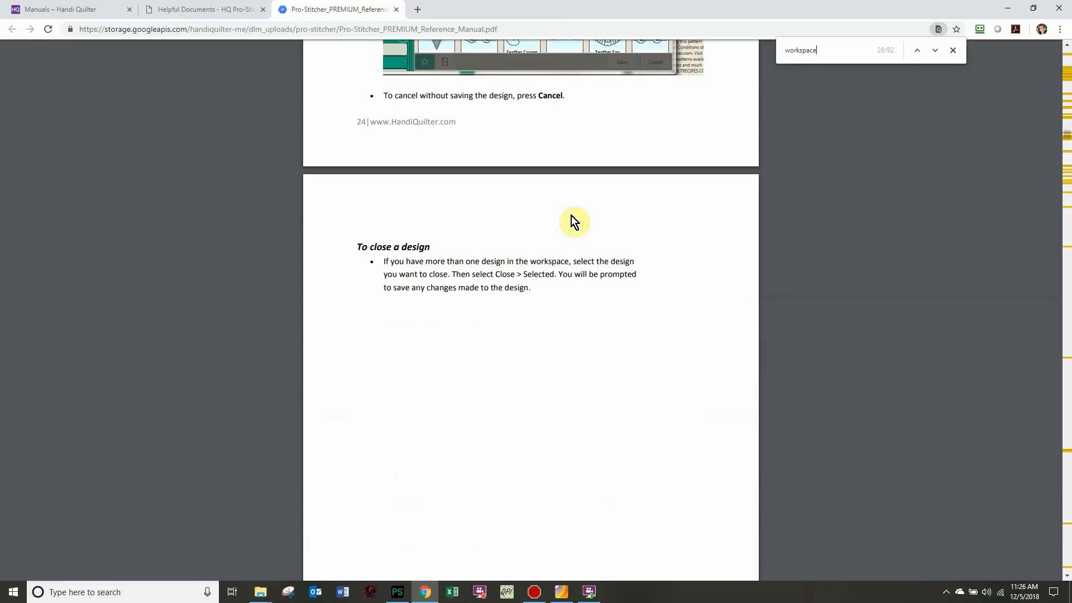
scroll(574, 221, down, 9)
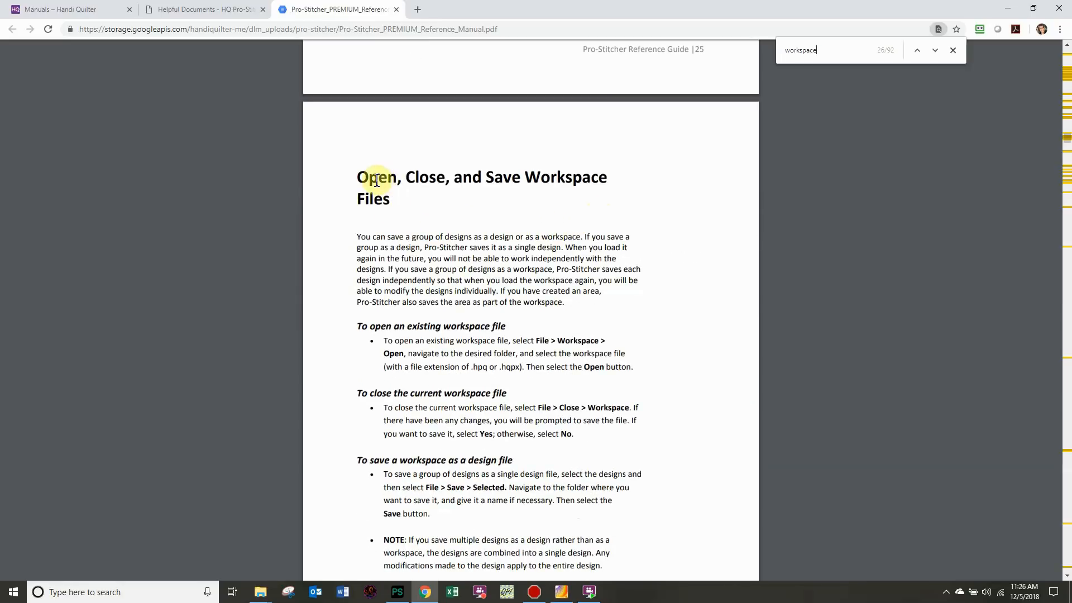
scroll(525, 238, down, 8)
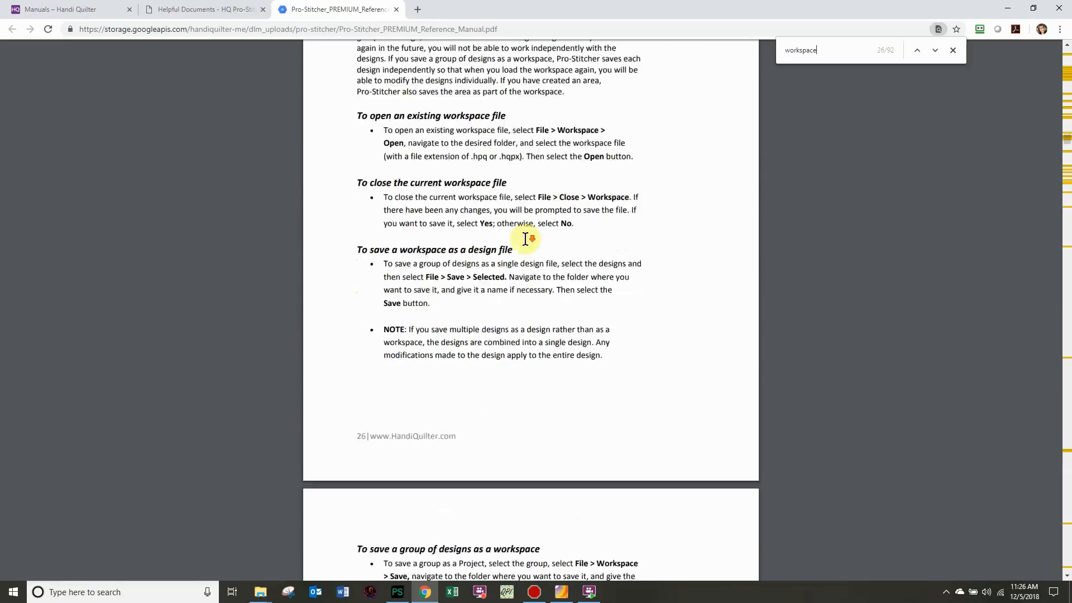
scroll(525, 239, down, 5)
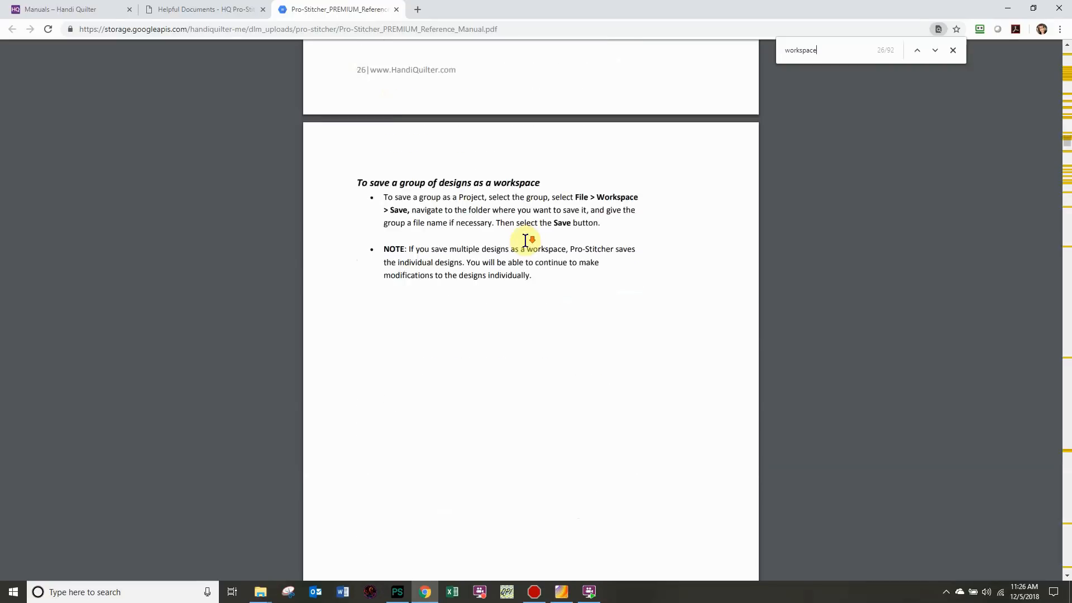
scroll(525, 240, up, 4)
scroll(526, 240, up, 16)
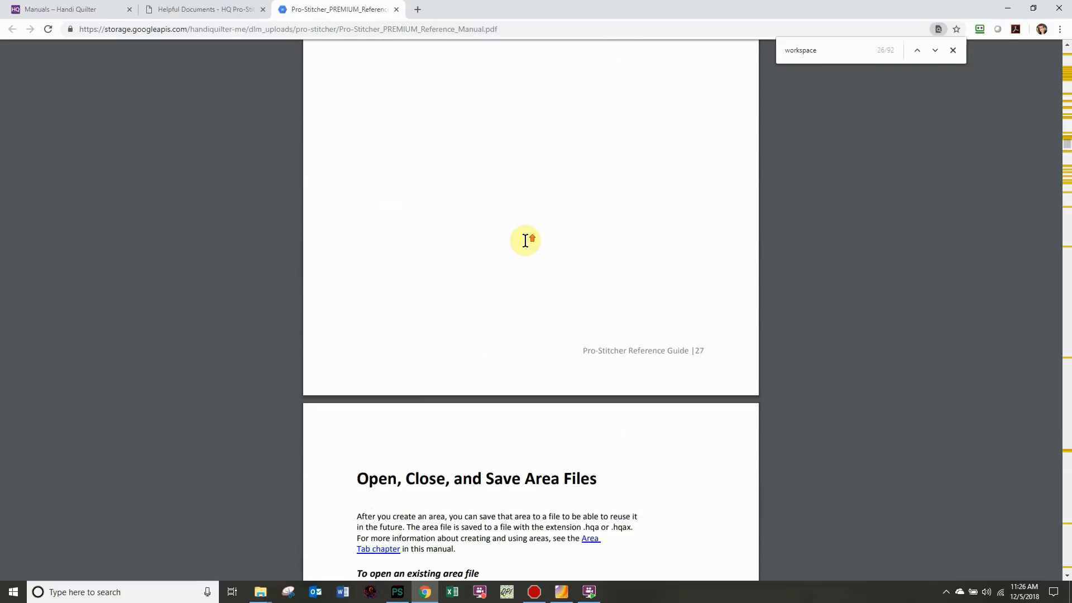
scroll(526, 240, up, 4)
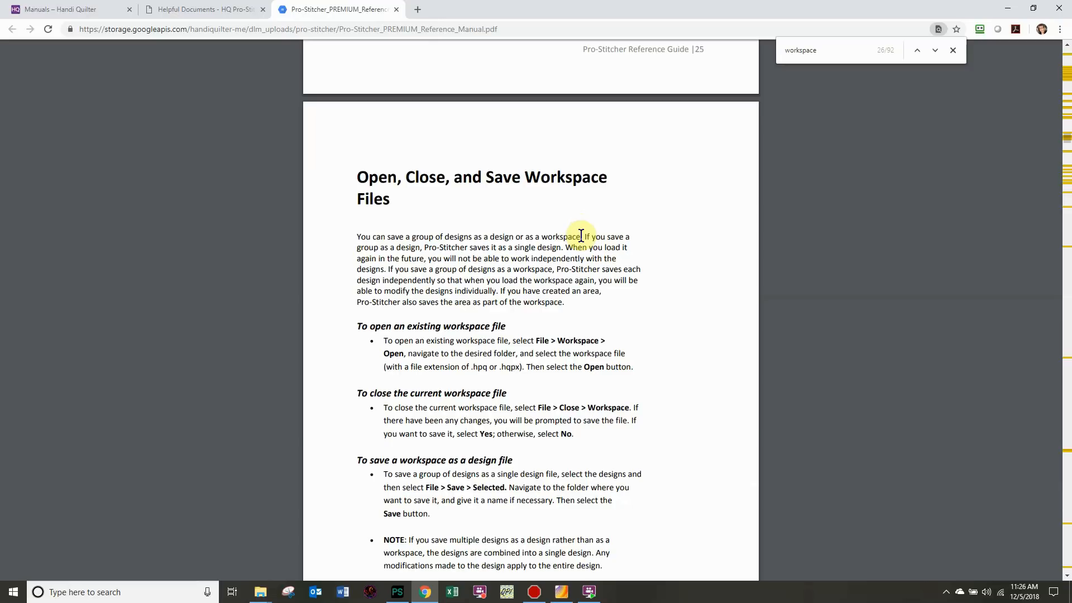
Switch to Pro-Stitcher Premium, bring up the dialog for opening a design, and show the folders on the C:\ drive.
key(alt+Tab)
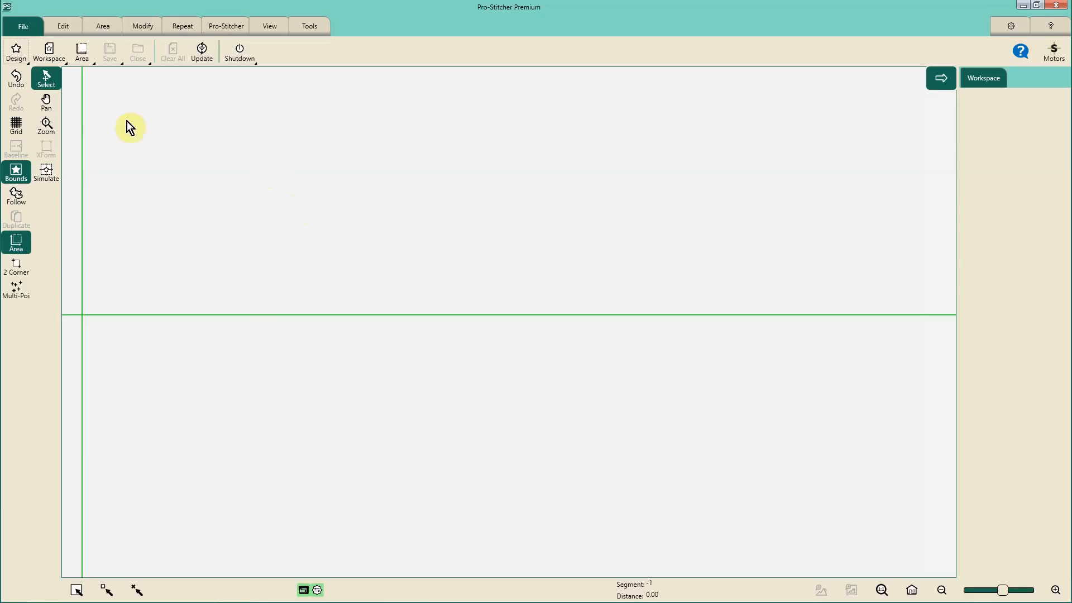
click(22, 56)
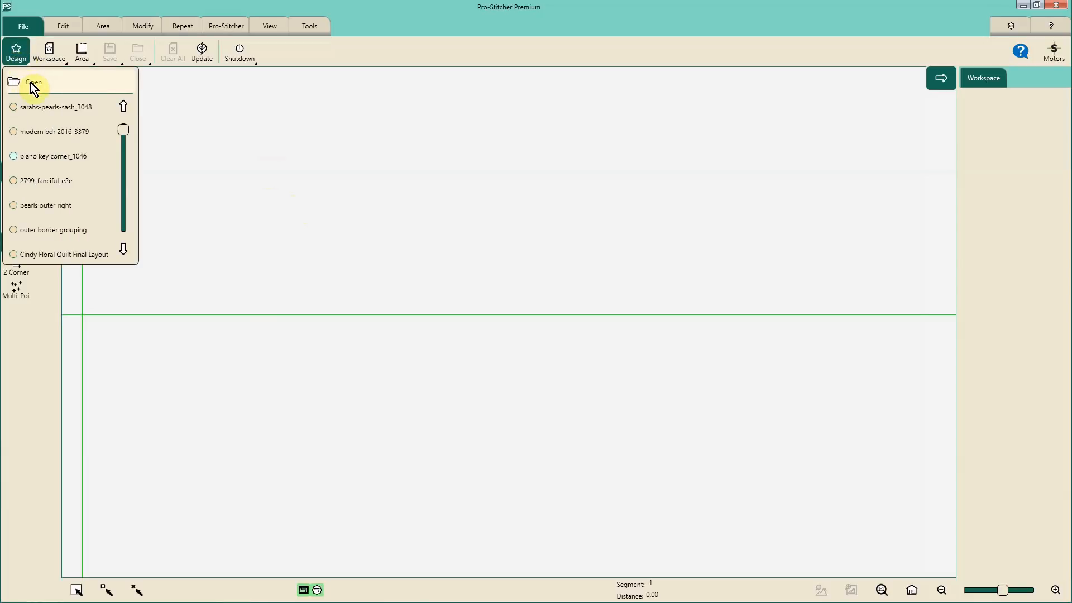
click(32, 83)
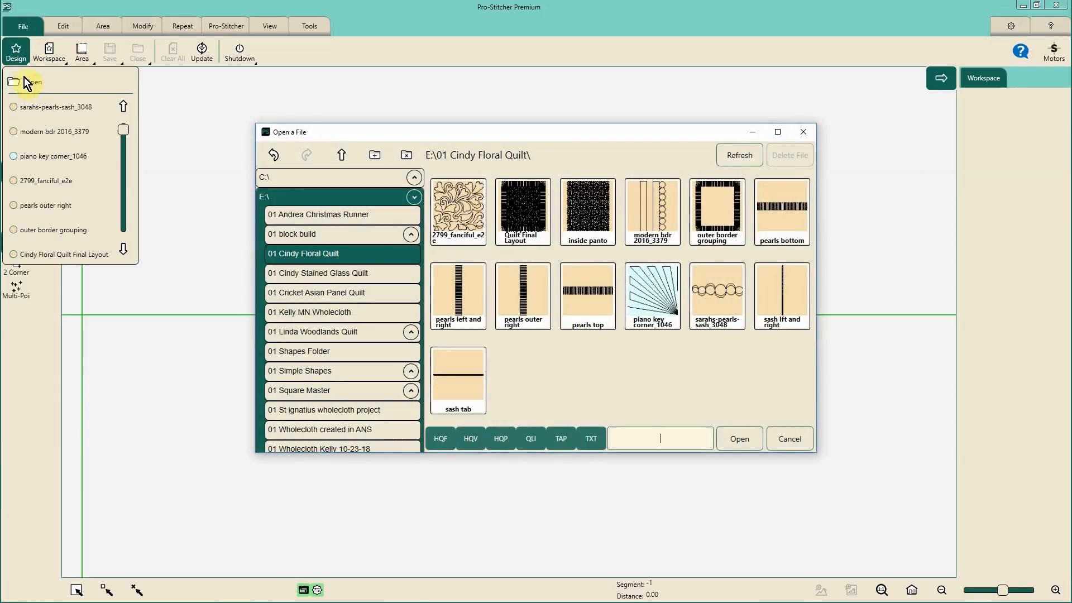
click(301, 183)
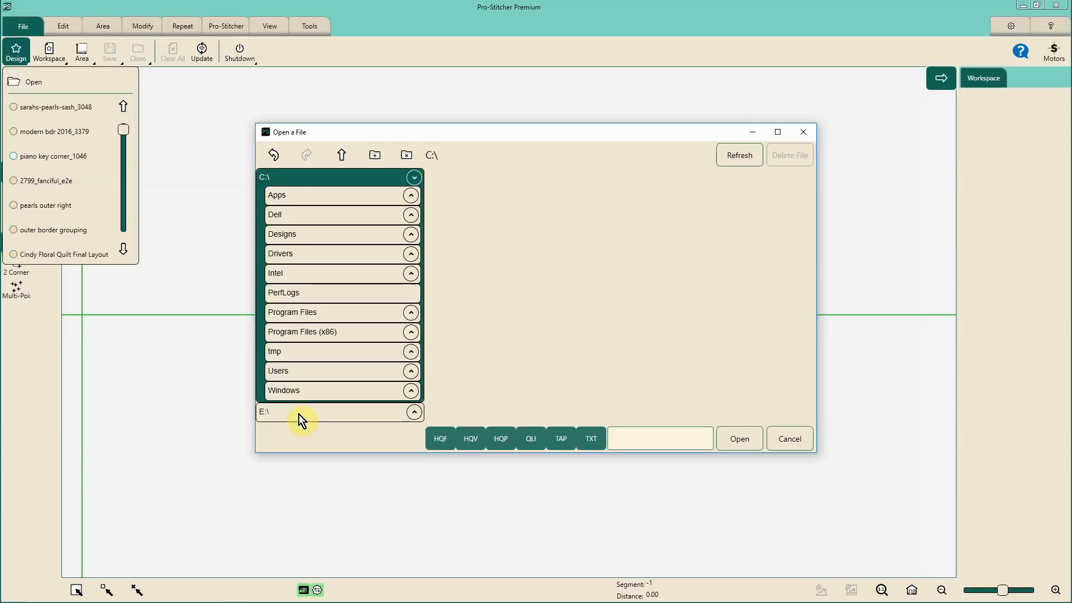
click(279, 179)
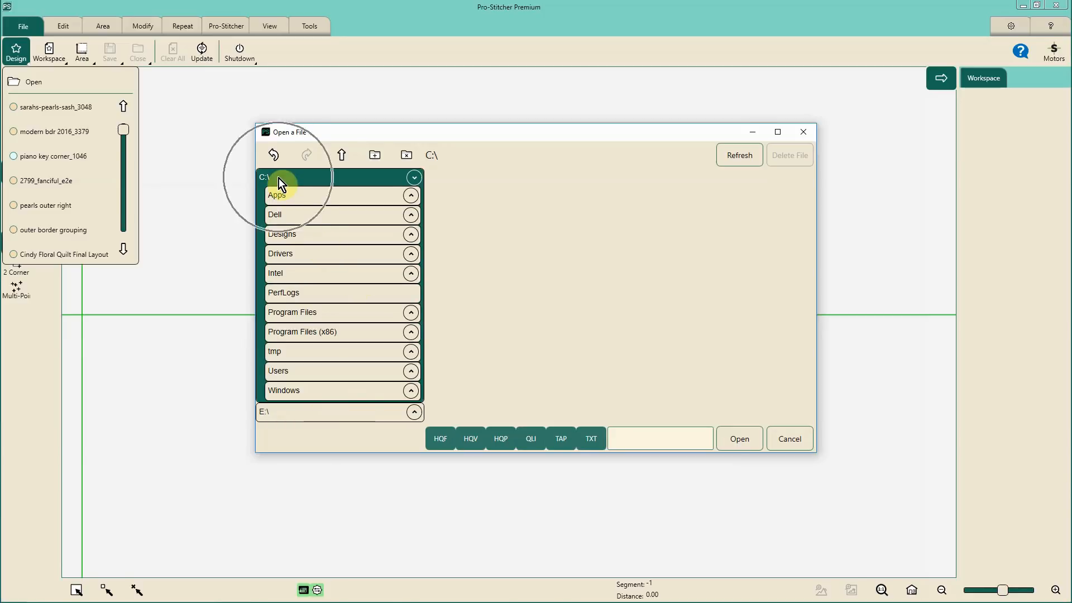
click(287, 233)
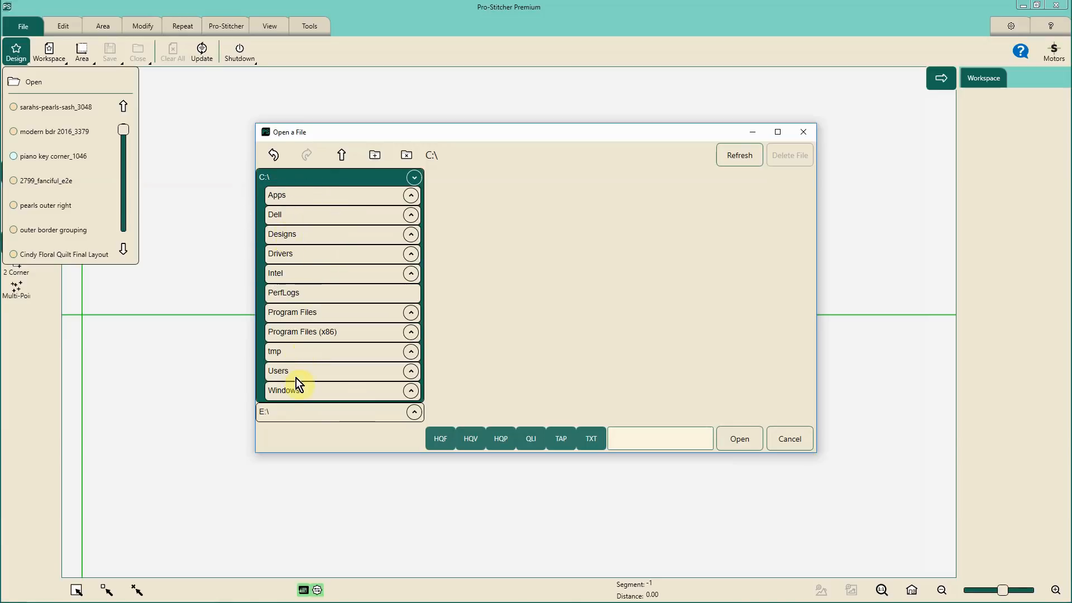
click(294, 417)
click(294, 416)
key(ctrl)
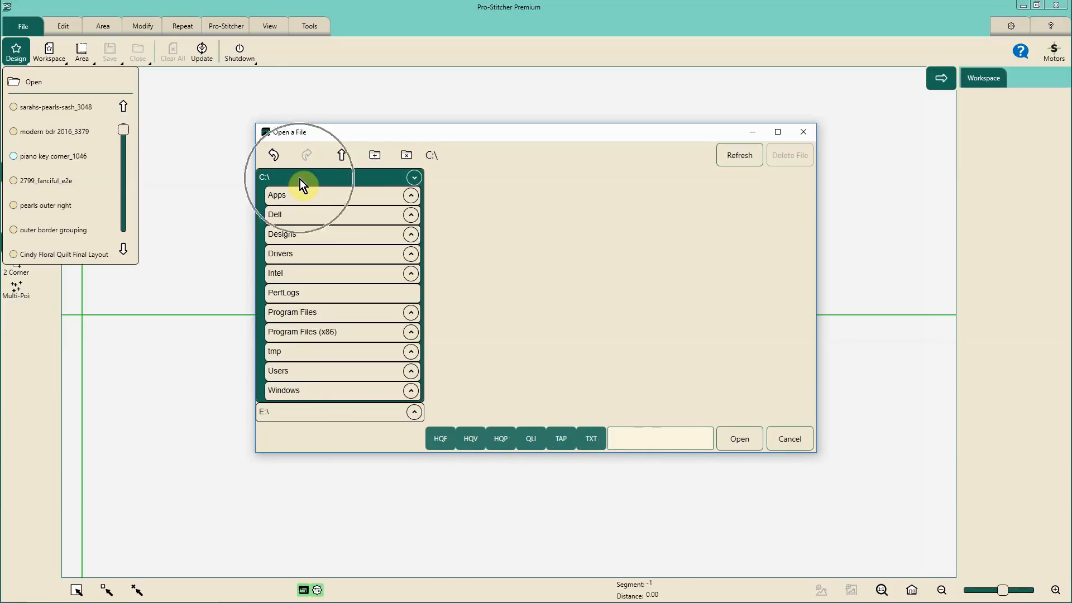
key(ctrl)
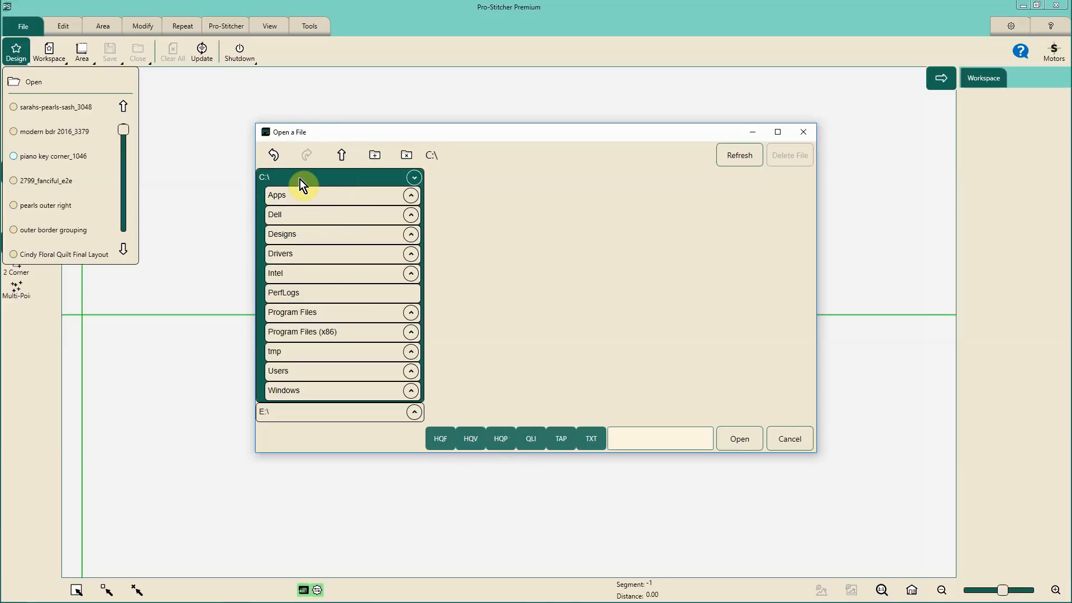
Open the Designs folder on the C:\ drive.
click(322, 236)
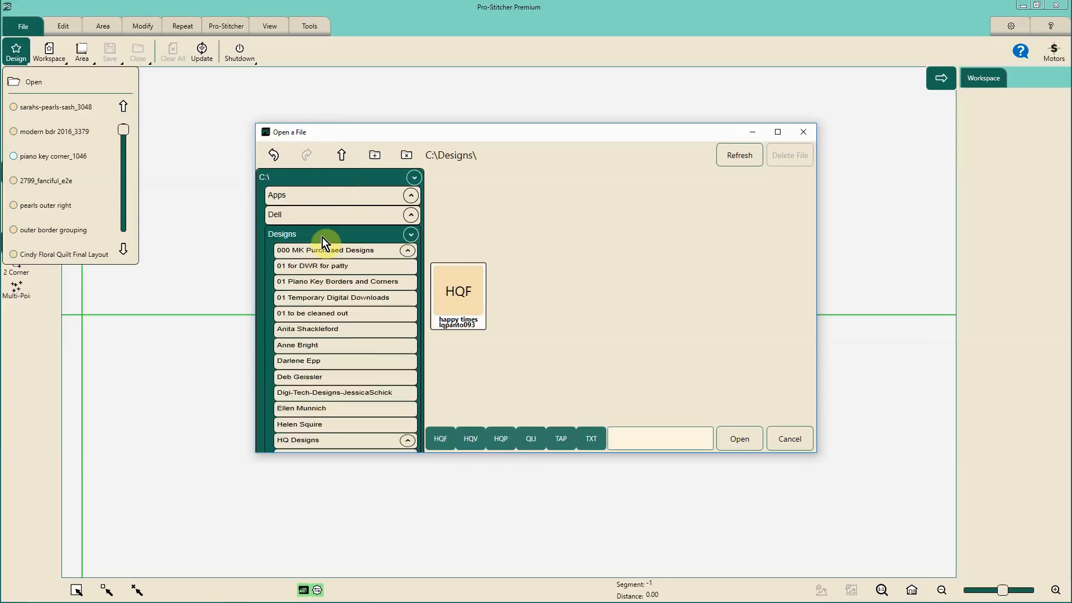
key(ctrl)
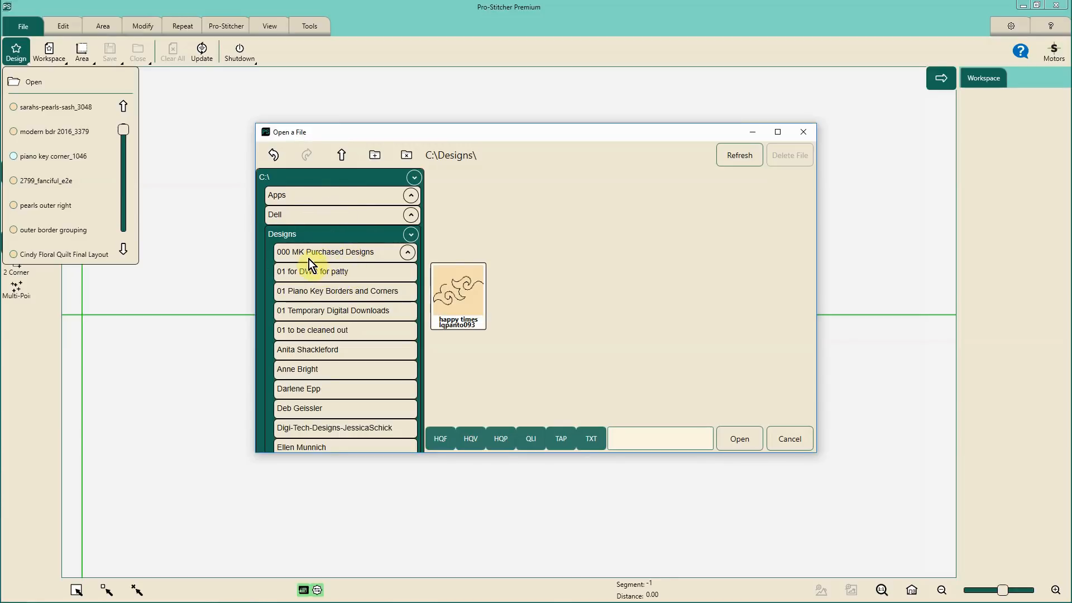
key(ctrl)
key(ctrl)
key(ctrl)
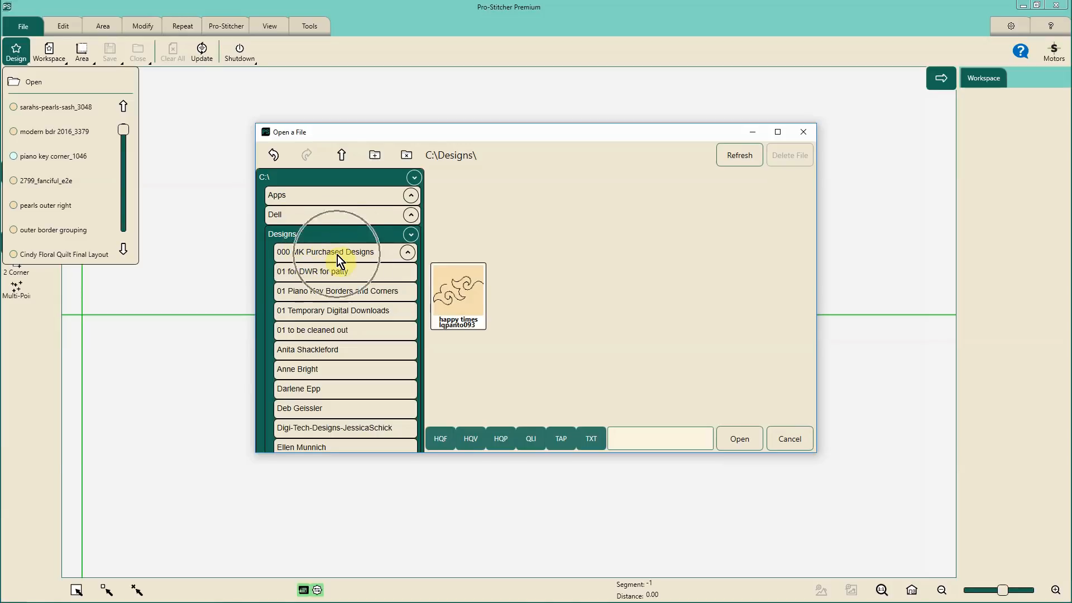
key(ctrl)
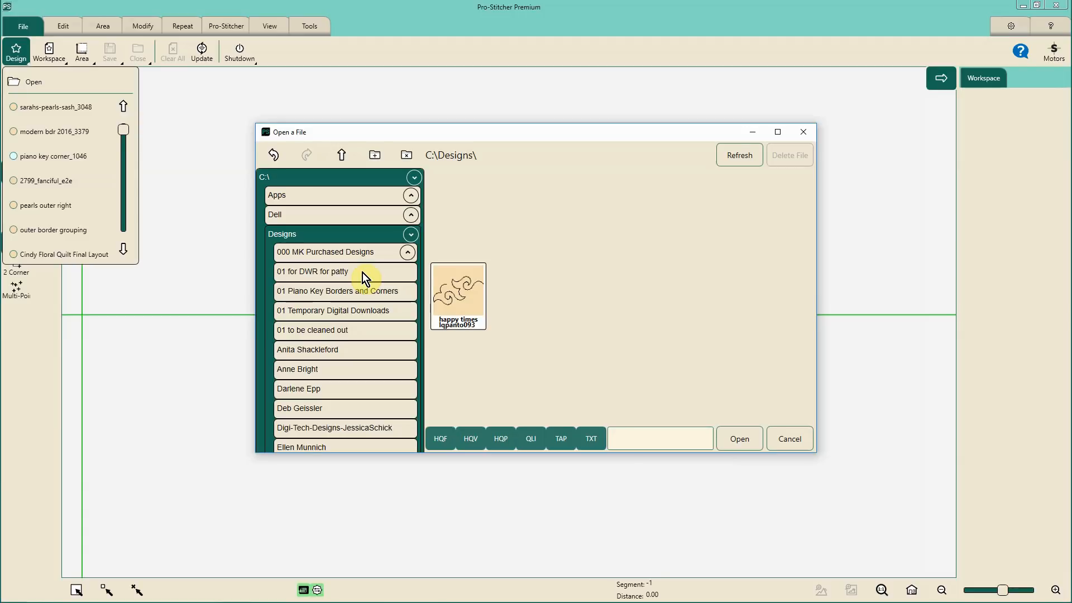
scroll(373, 295, down, 1)
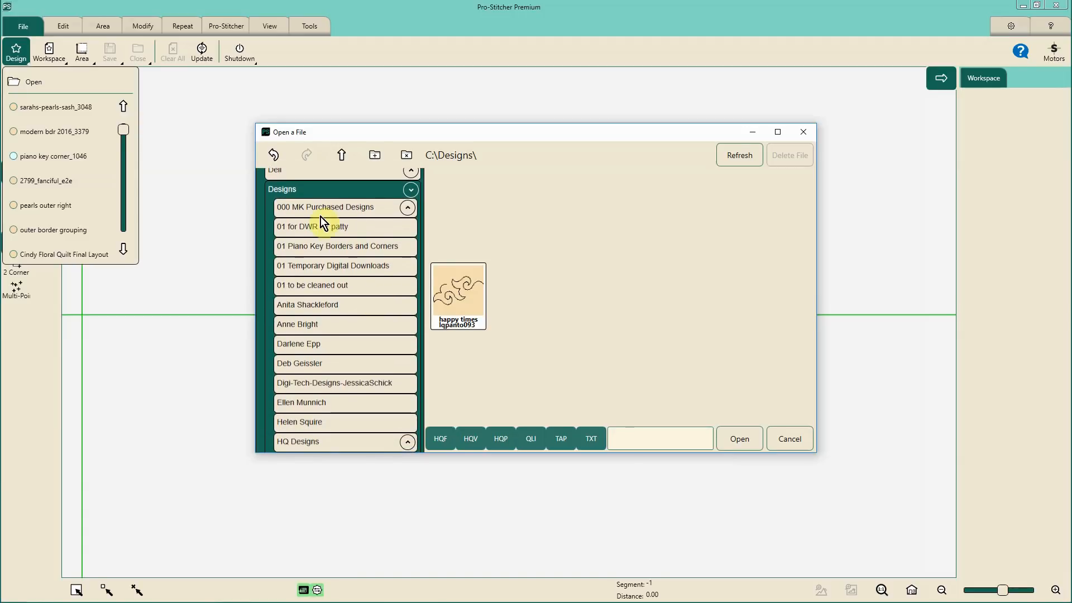
click(302, 193)
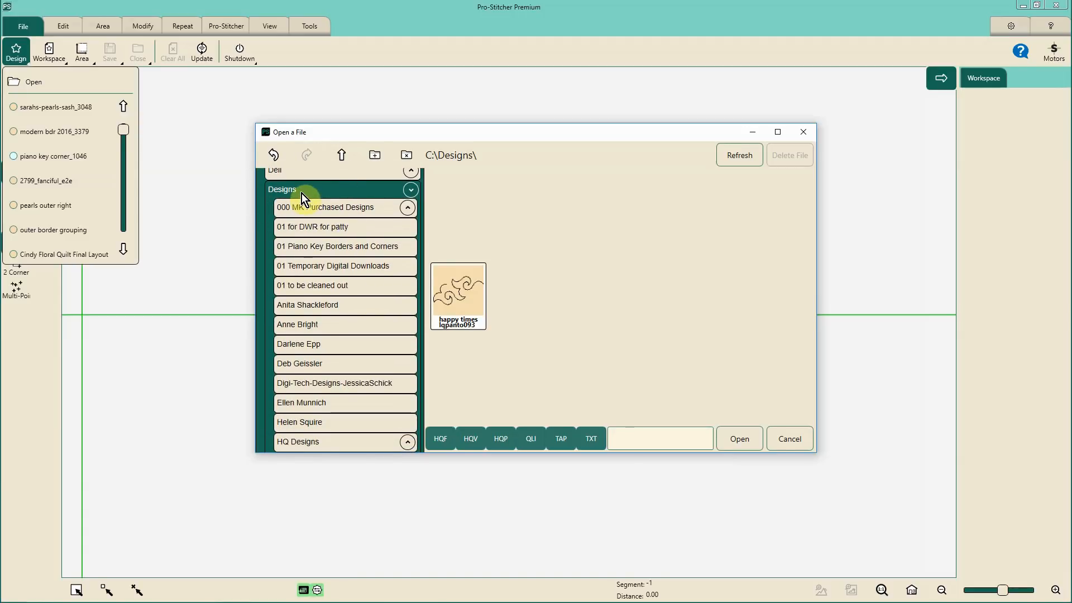
click(435, 159)
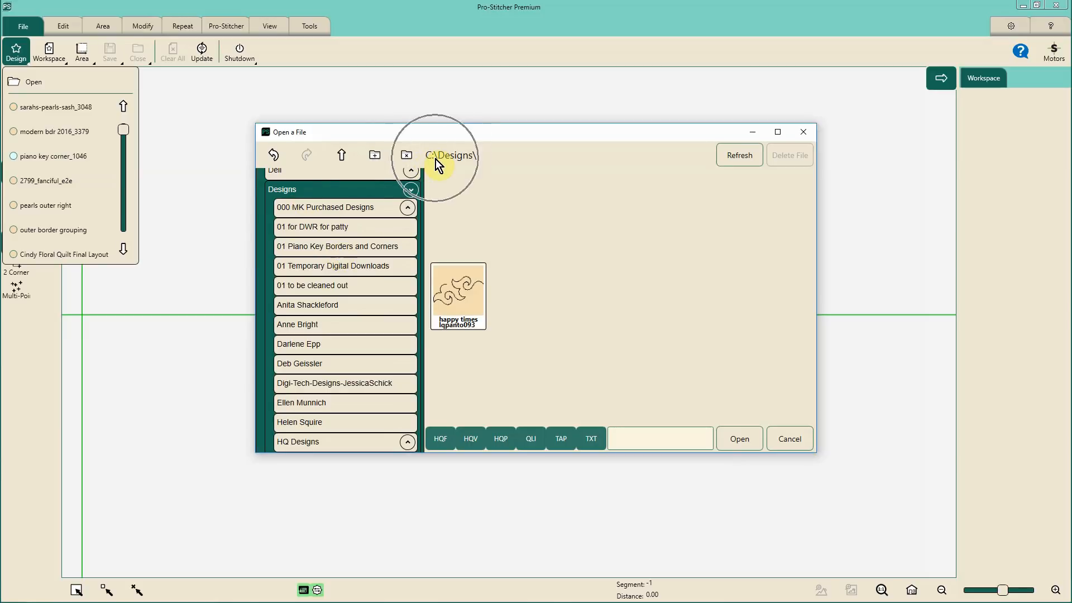
Look through the subfolders of Designs and open the first designer's folder, just below "01 to be cleaned out".
scroll(317, 320, down, 1)
scroll(318, 320, down, 5)
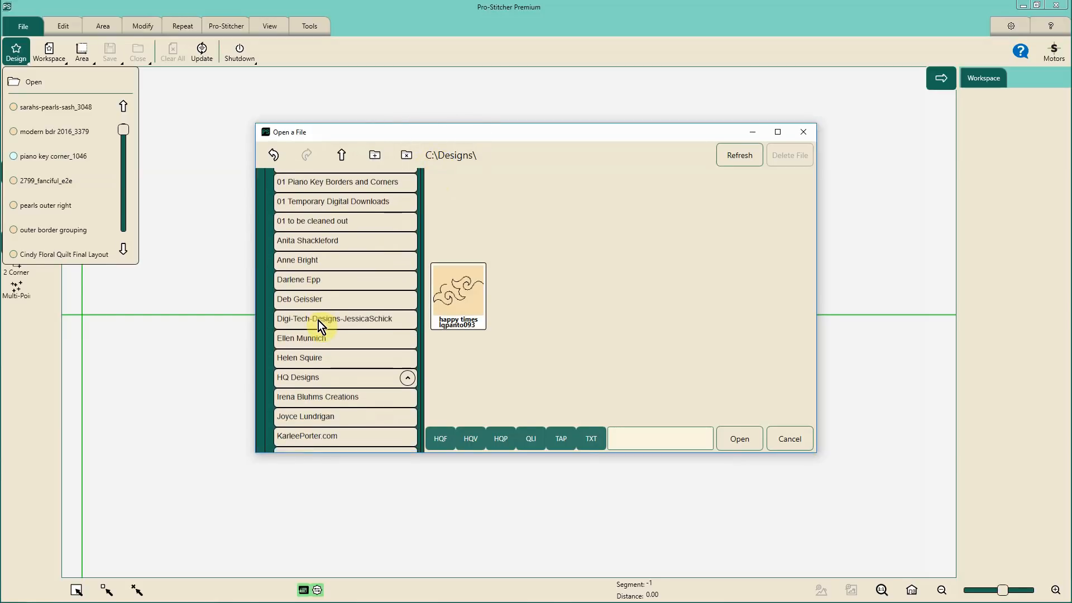
scroll(320, 325, down, 4)
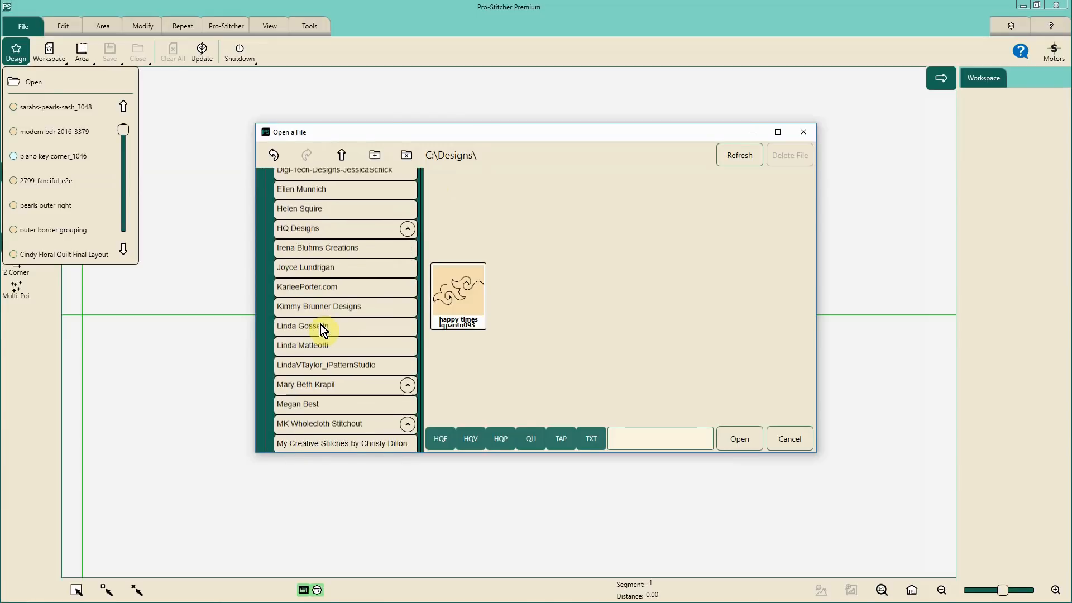
scroll(320, 325, down, 3)
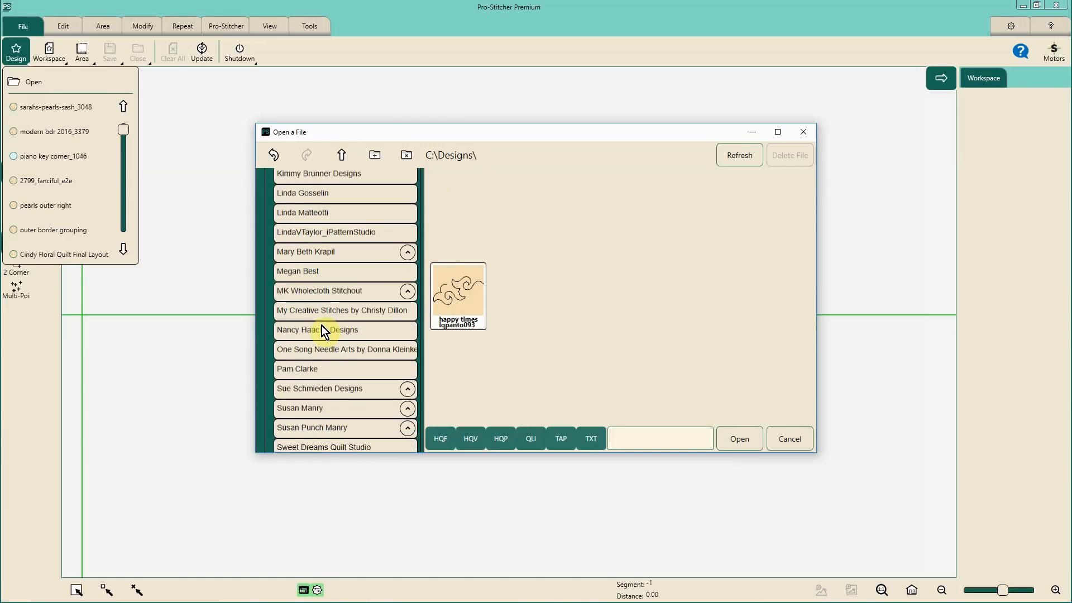
scroll(323, 327, up, 8)
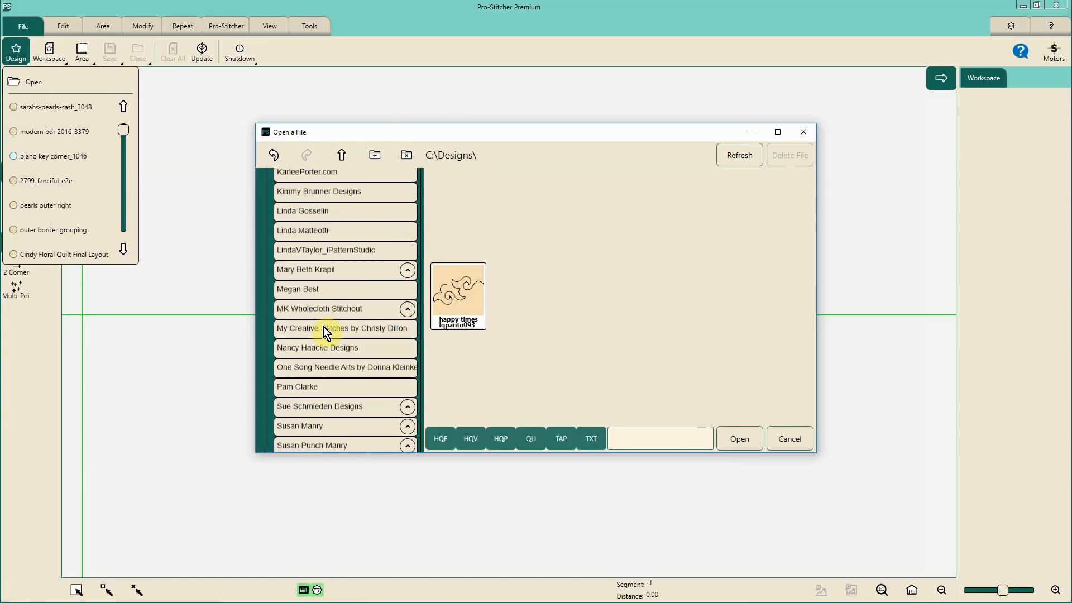
scroll(323, 326, up, 3)
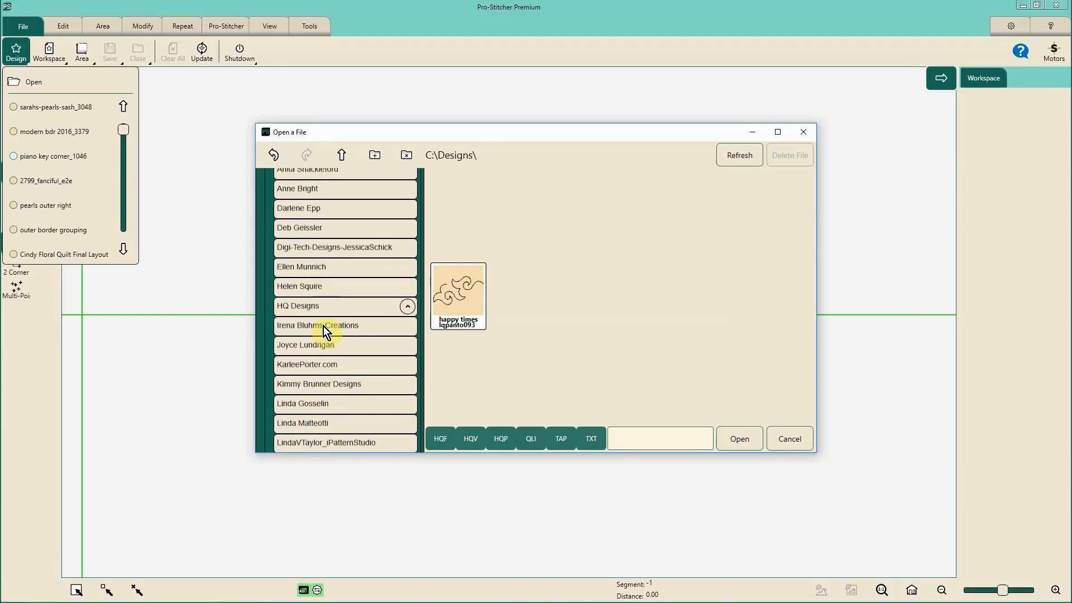
click(307, 240)
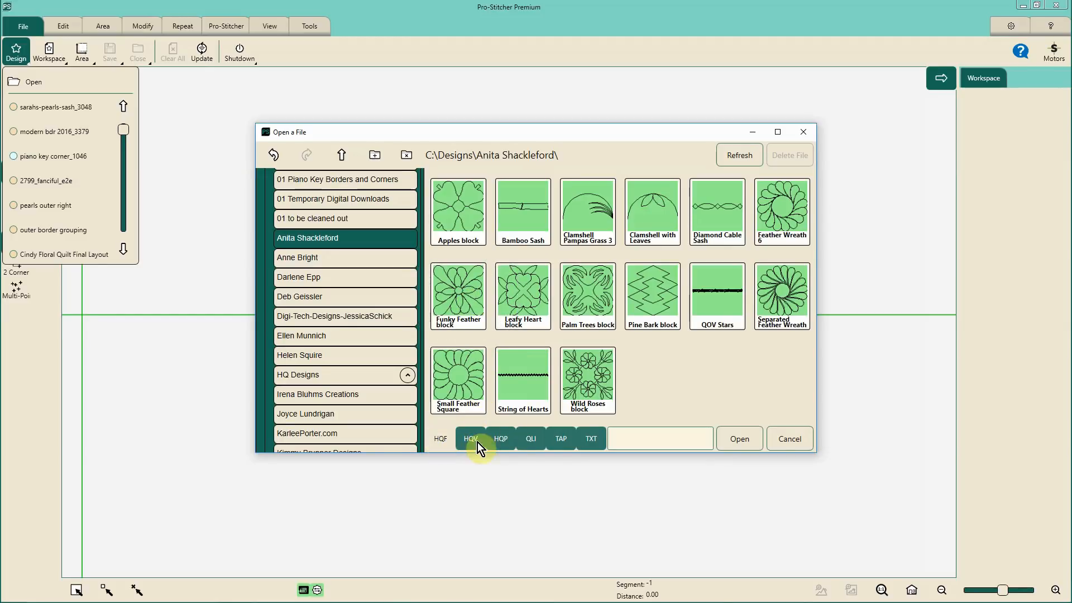
Filter the folder's designs to show only the HQV file type.
click(500, 439)
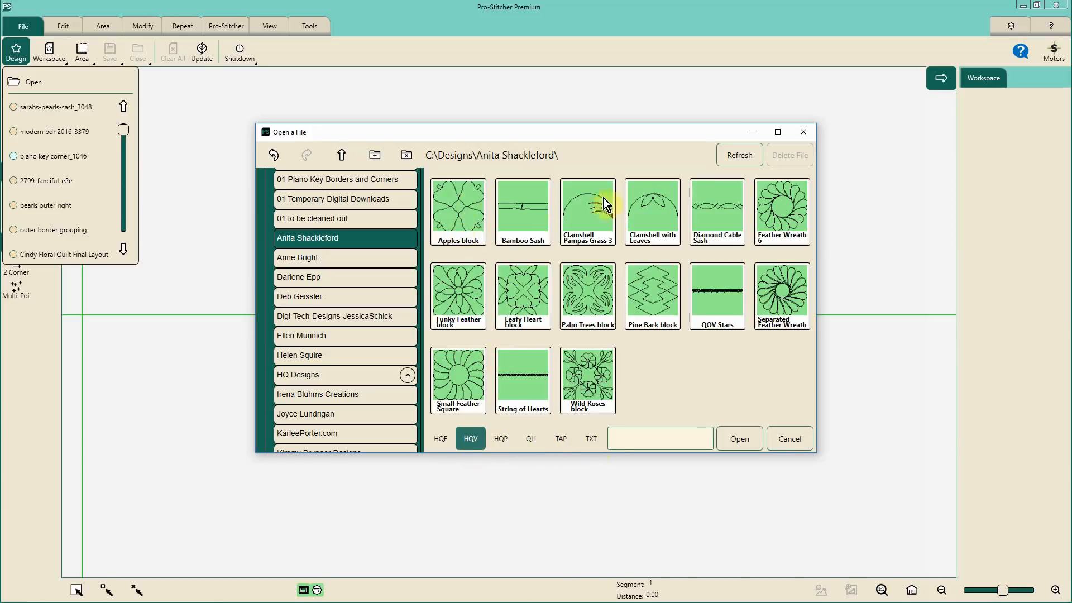
click(583, 295)
scroll(359, 247, up, 2)
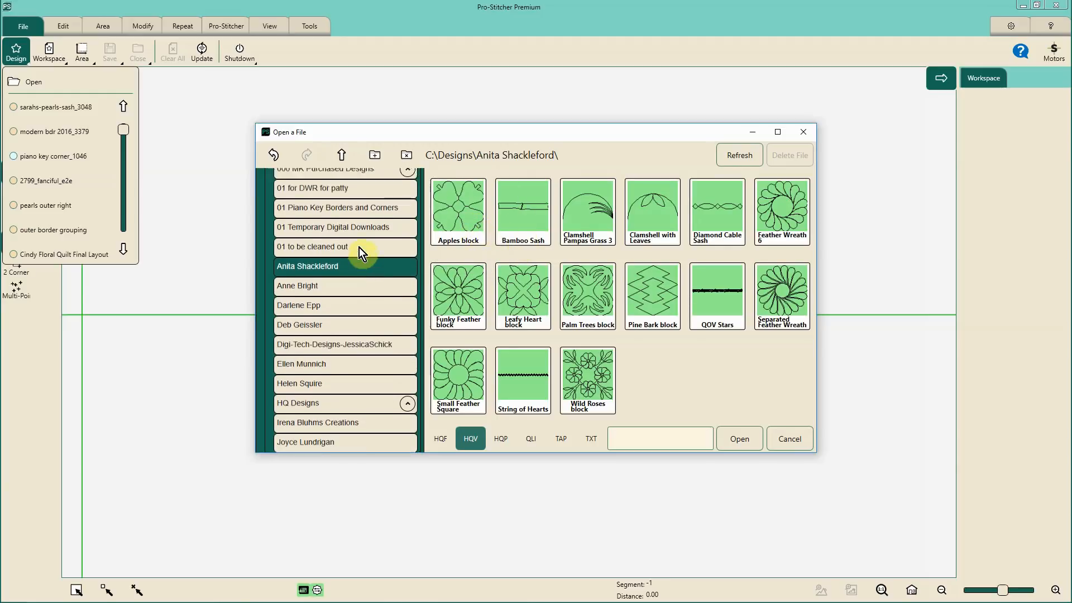
click(311, 192)
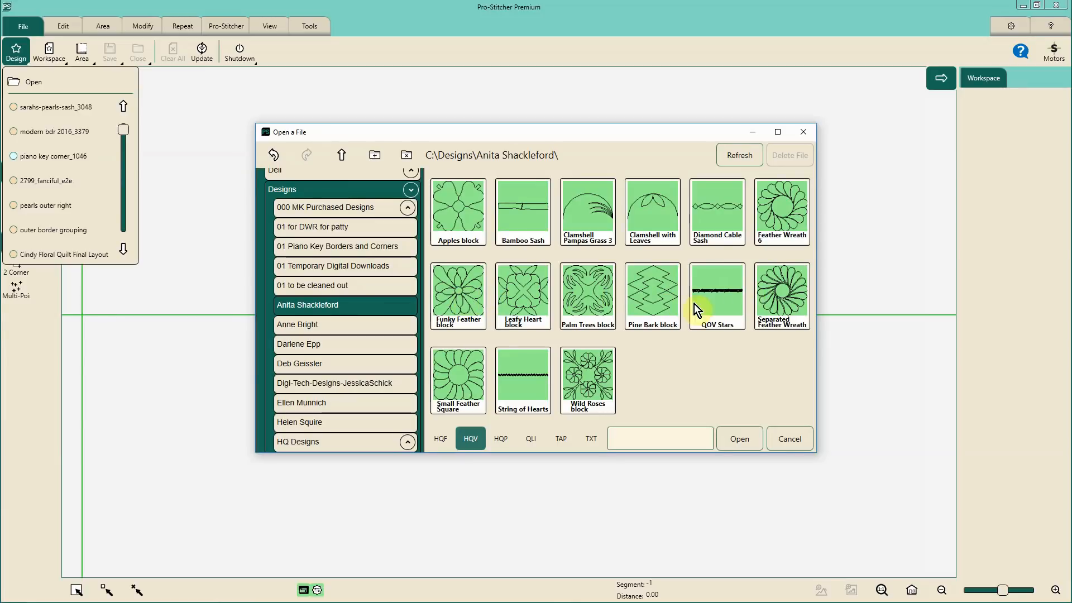
Enable all the file type filters again: HQF, HQV, HQP, QLI, TAP and TXT.
click(472, 440)
click(461, 298)
click(441, 438)
click(500, 438)
click(530, 438)
click(561, 438)
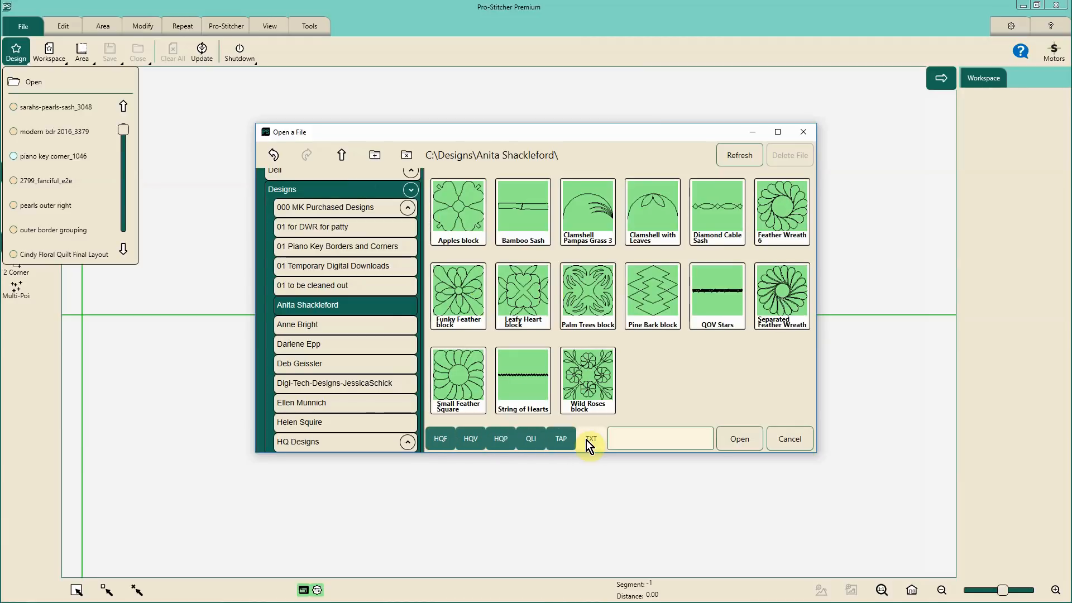
click(589, 439)
Open the design Small Feather Square.hqv in the workspace.
click(454, 378)
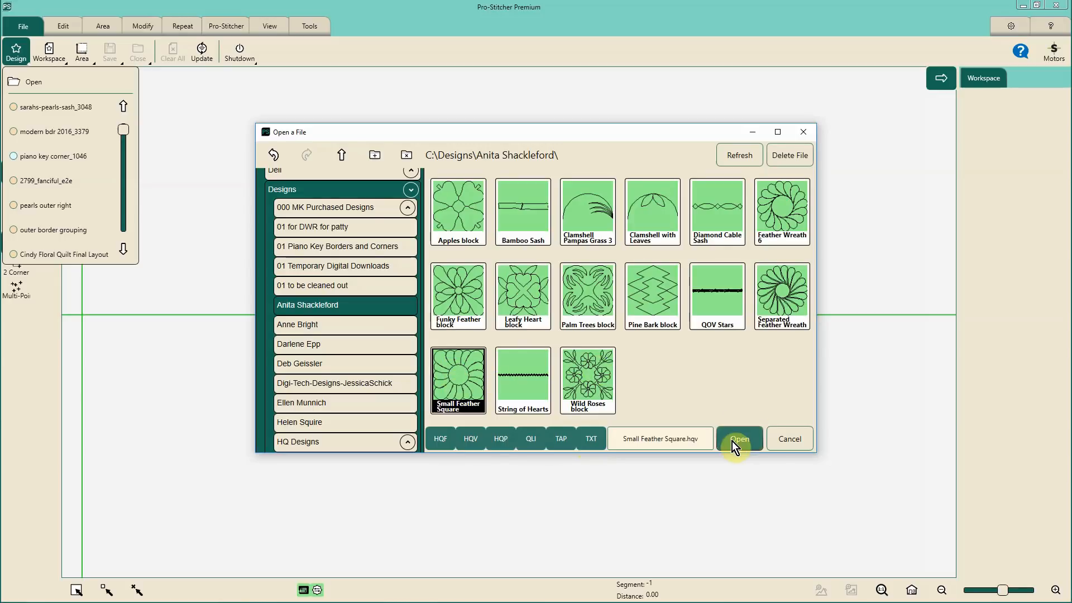
click(732, 440)
scroll(501, 303, down, 3)
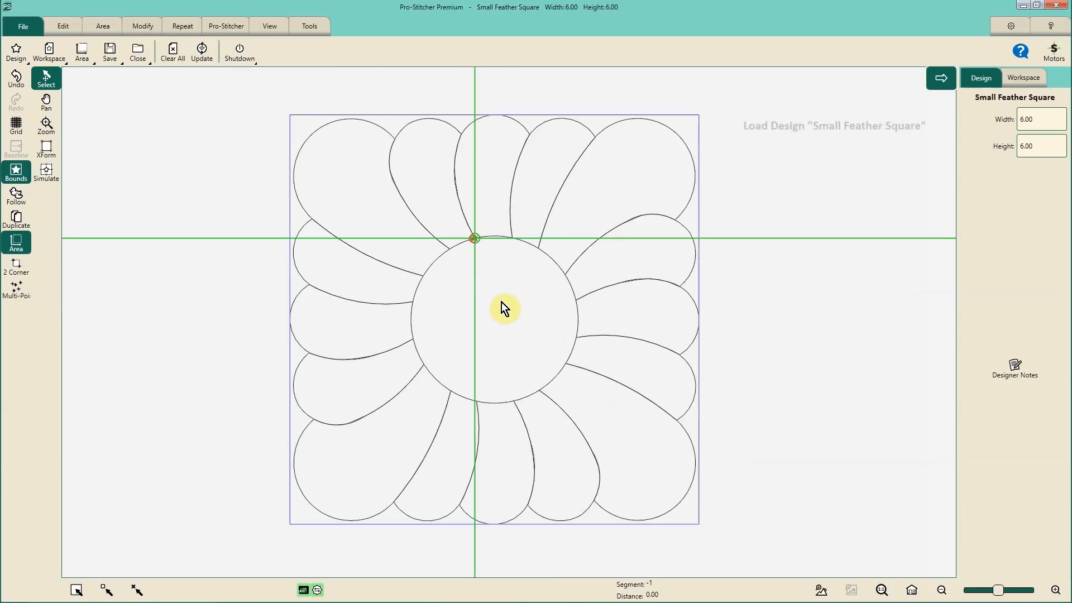
scroll(501, 302, down, 1)
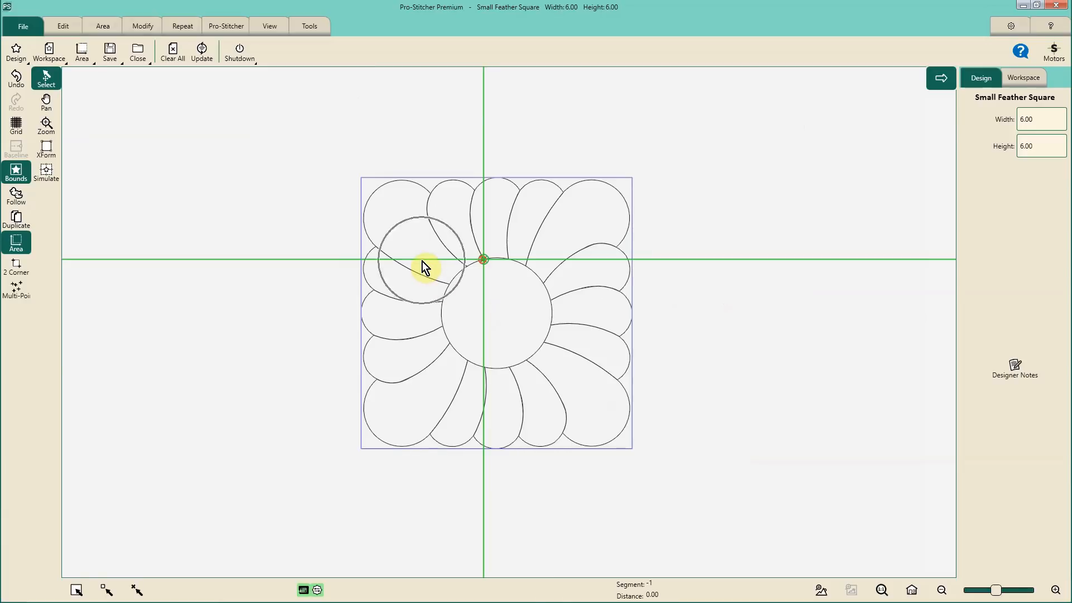
Turn on Simulate and mark a four-corner multi-point area just outside the Small Feather Square design.
click(45, 174)
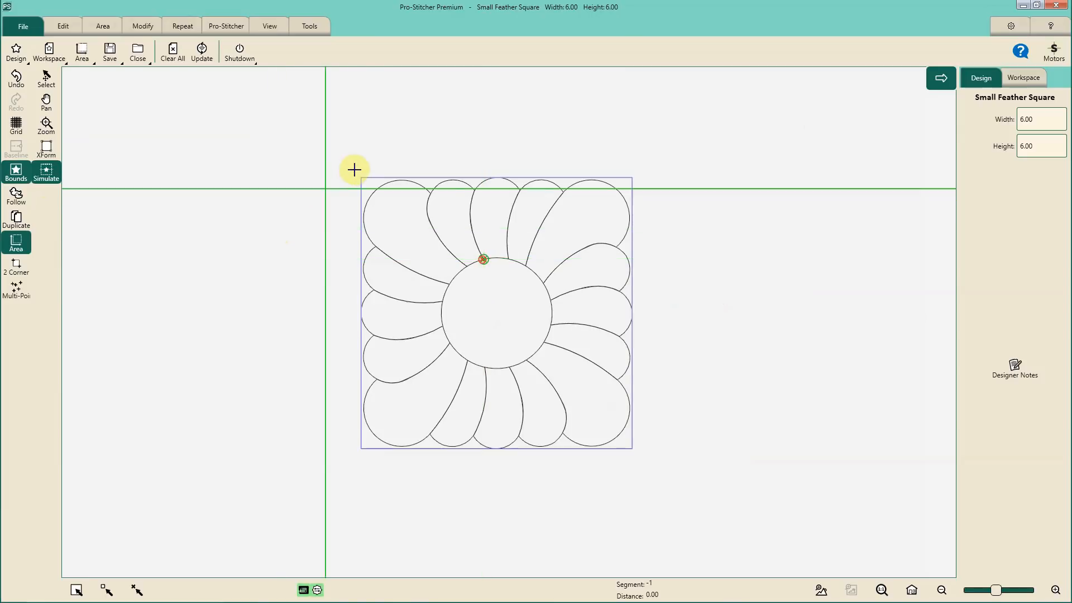
click(17, 289)
click(357, 168)
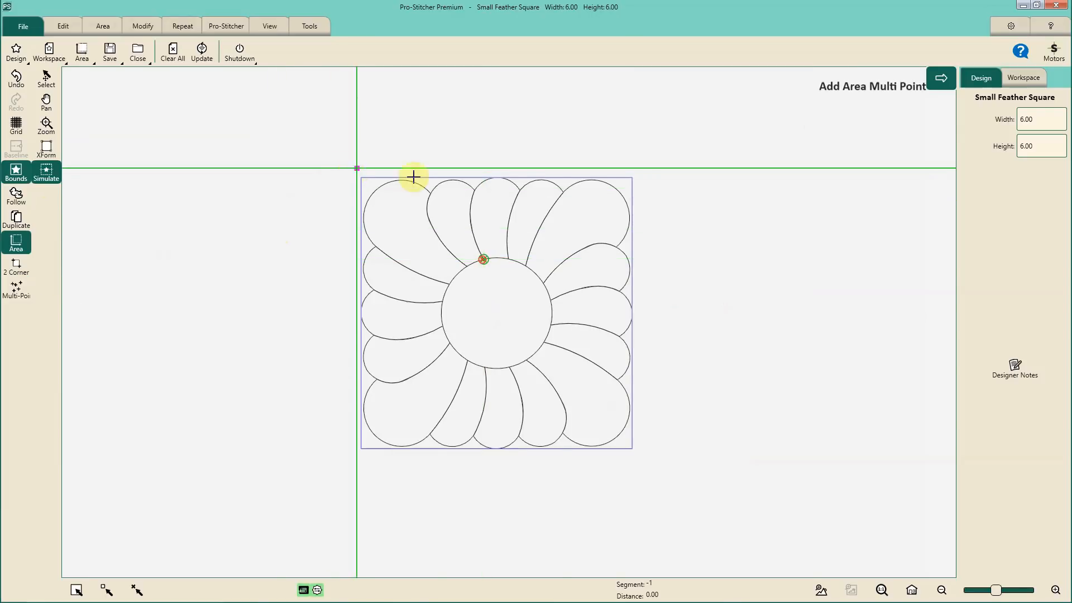
click(637, 173)
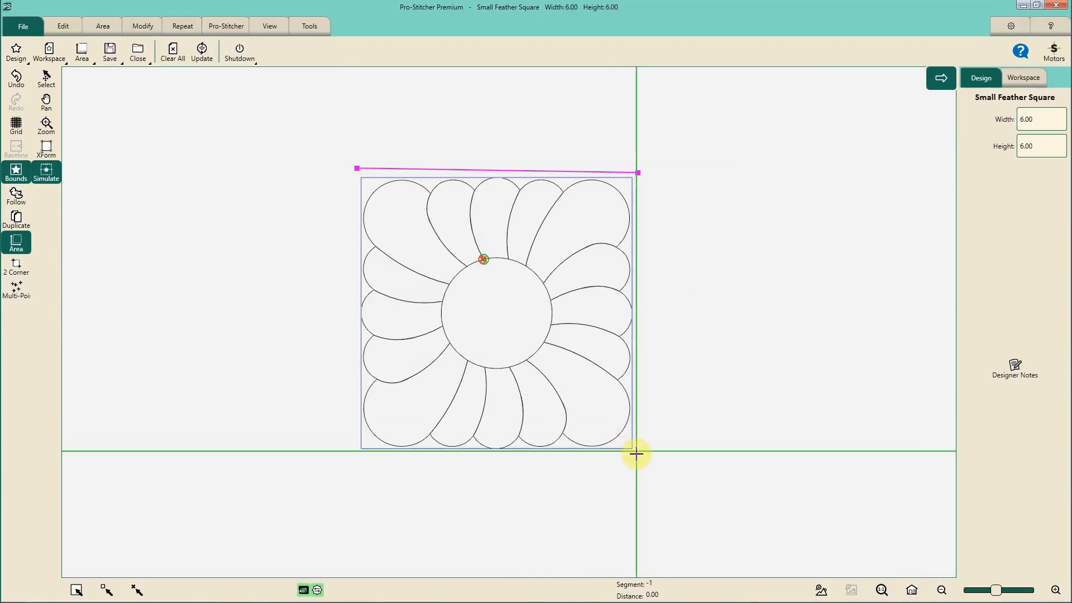
click(16, 292)
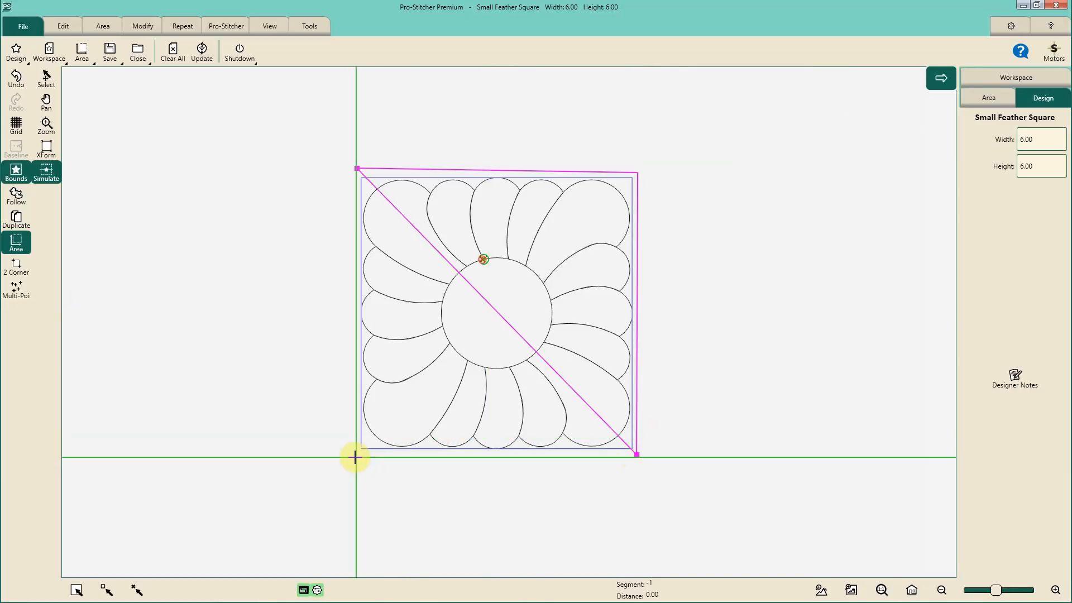
click(17, 292)
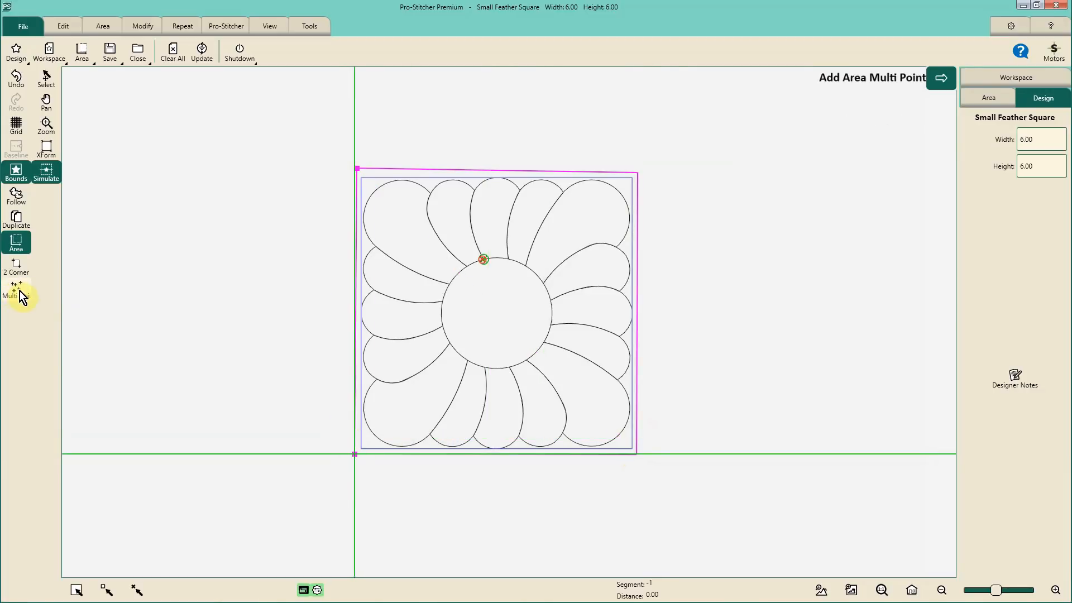
Fit the design to the marked area with Skew 2 and baseline the skewed shape.
click(140, 28)
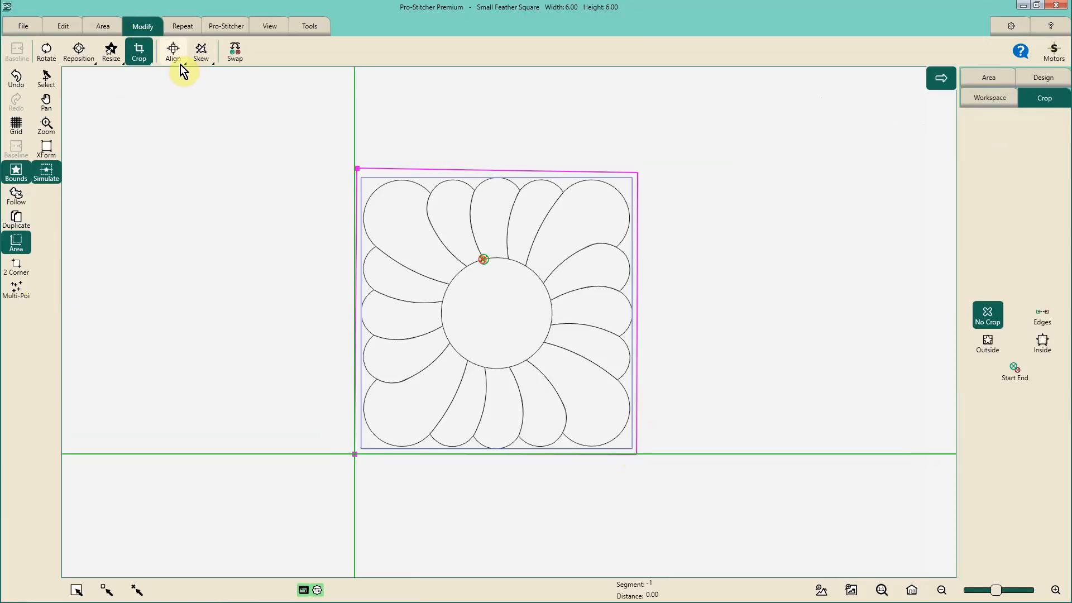
click(200, 52)
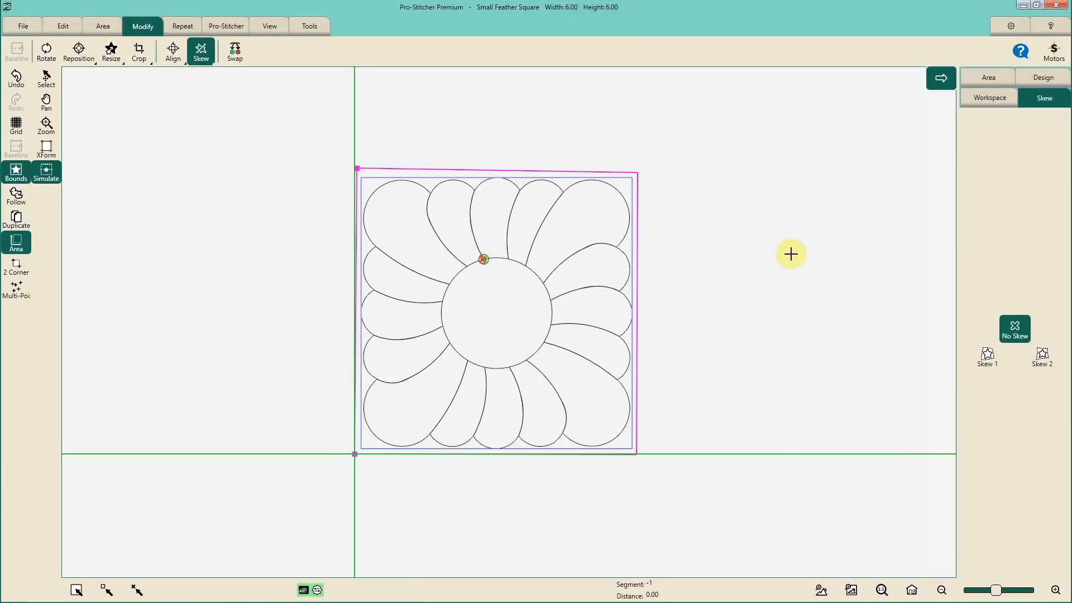
click(1040, 358)
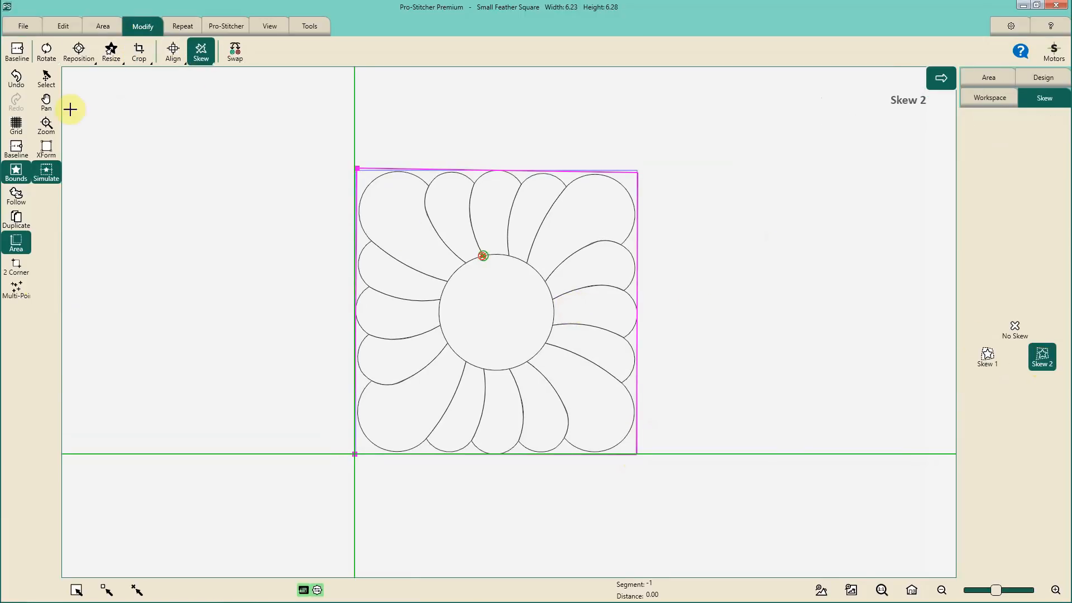
click(17, 54)
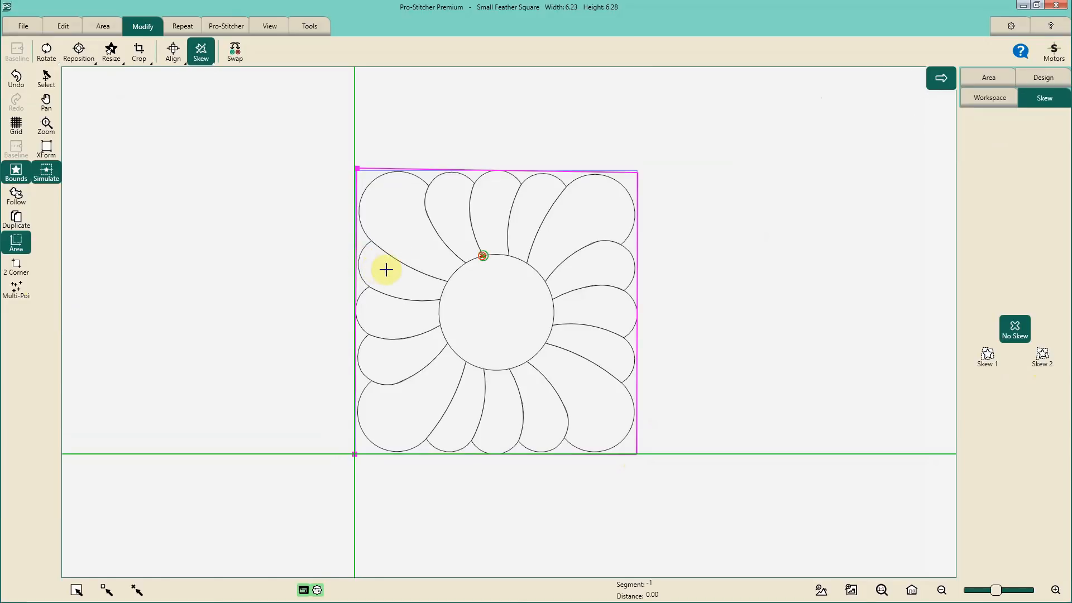
click(439, 276)
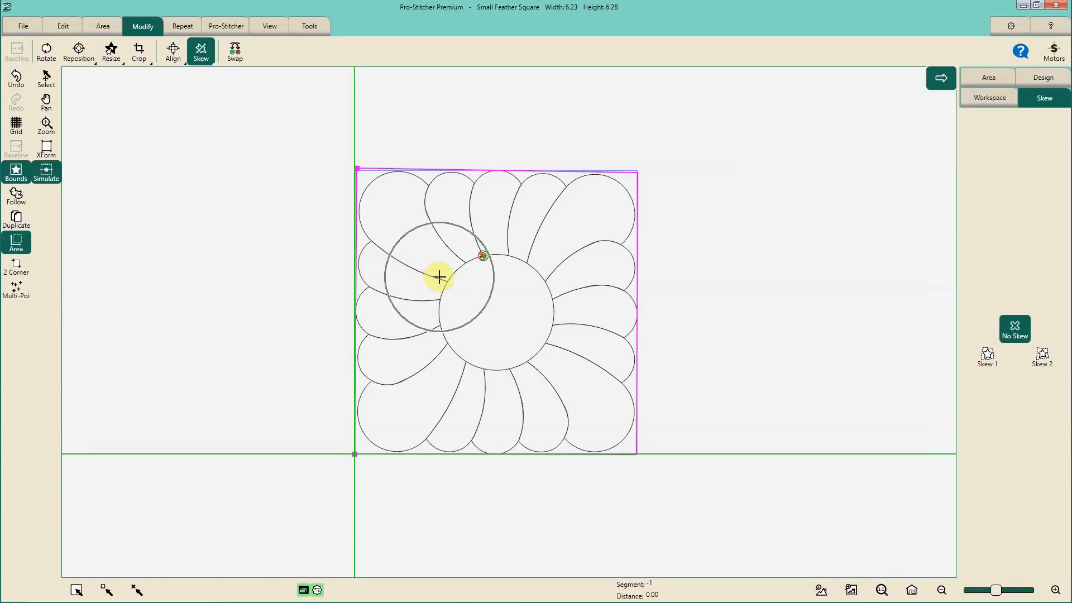
click(439, 276)
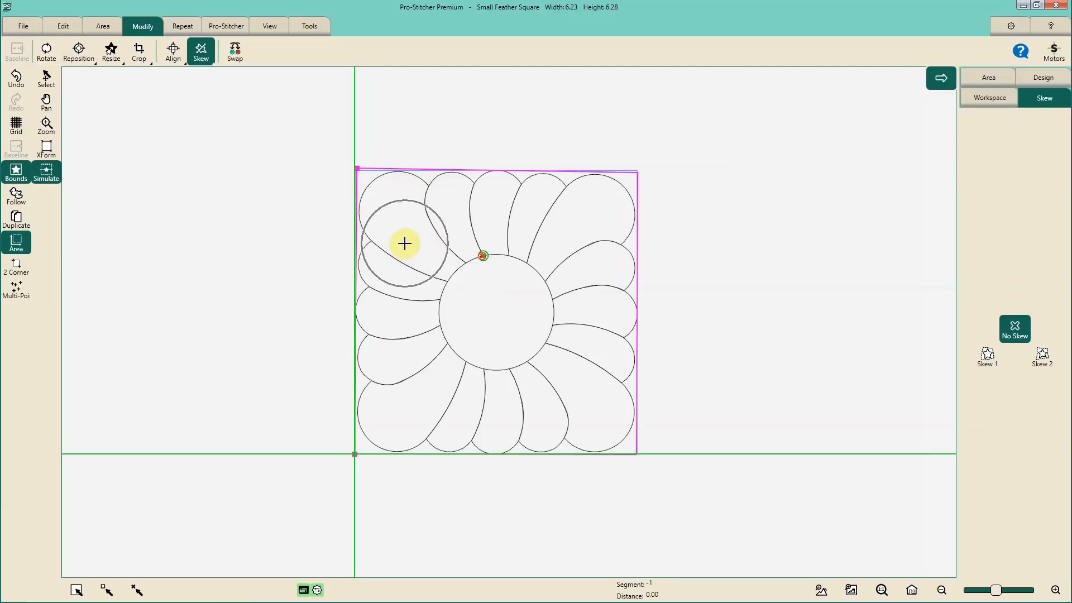
Start saving the selected design into the first designer's folder below "01 to be cleaned out", with HQF as the file type.
click(26, 26)
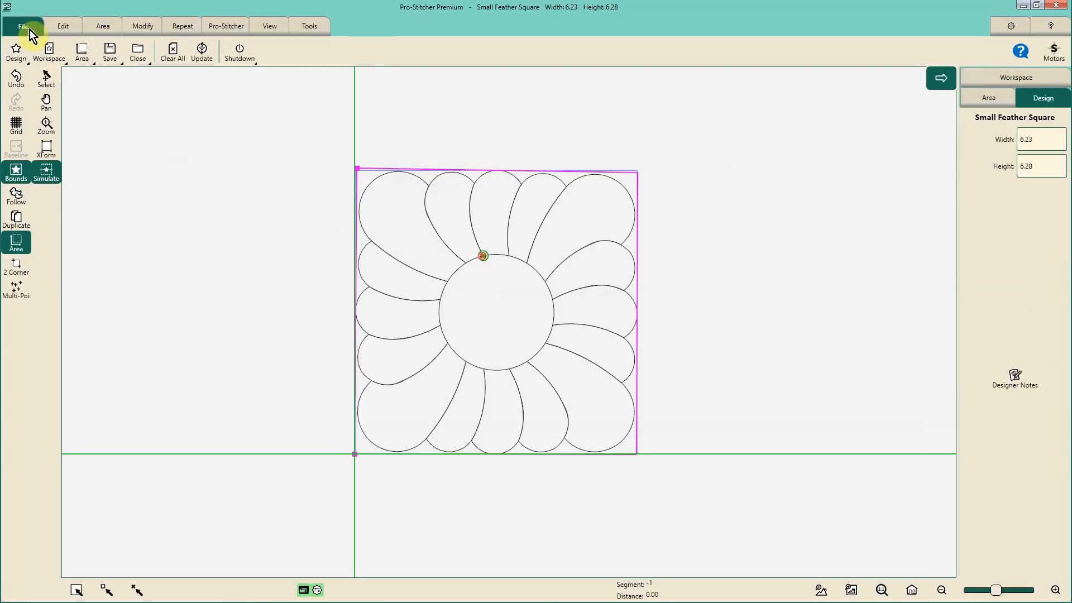
click(108, 60)
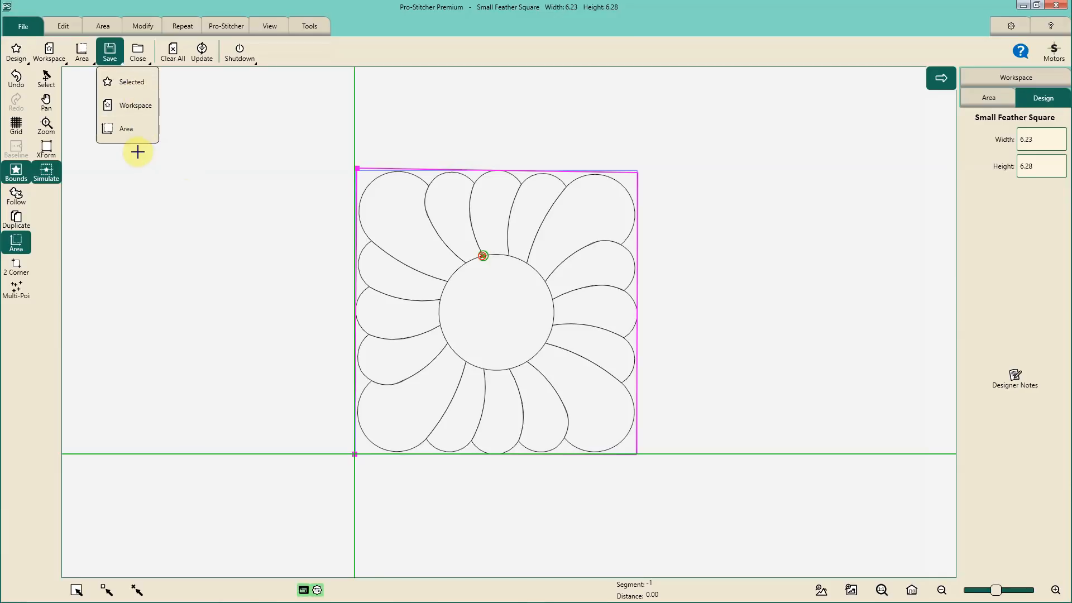
click(130, 82)
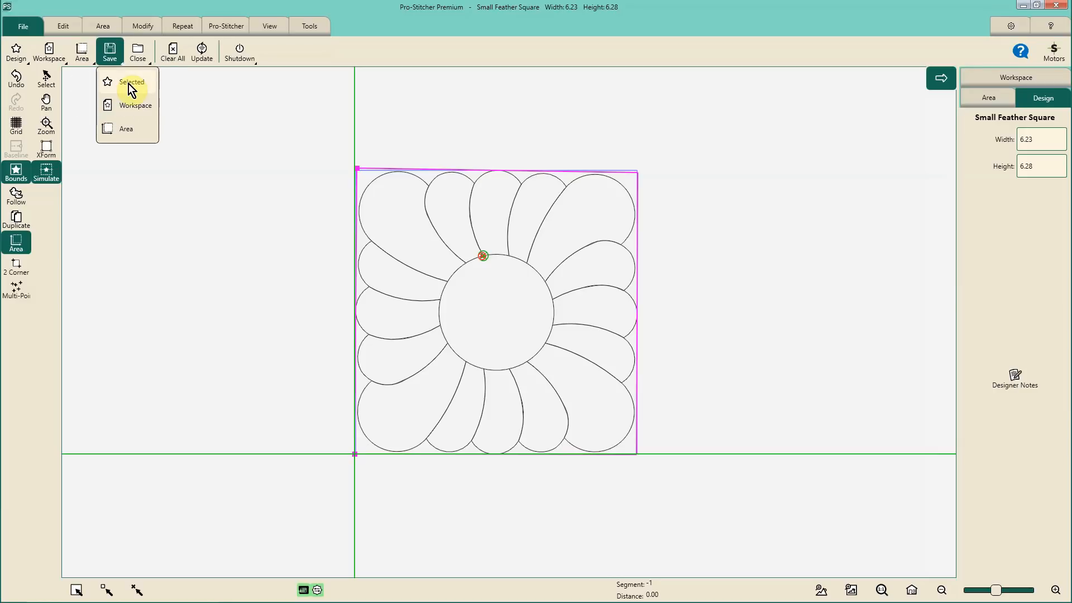
click(132, 82)
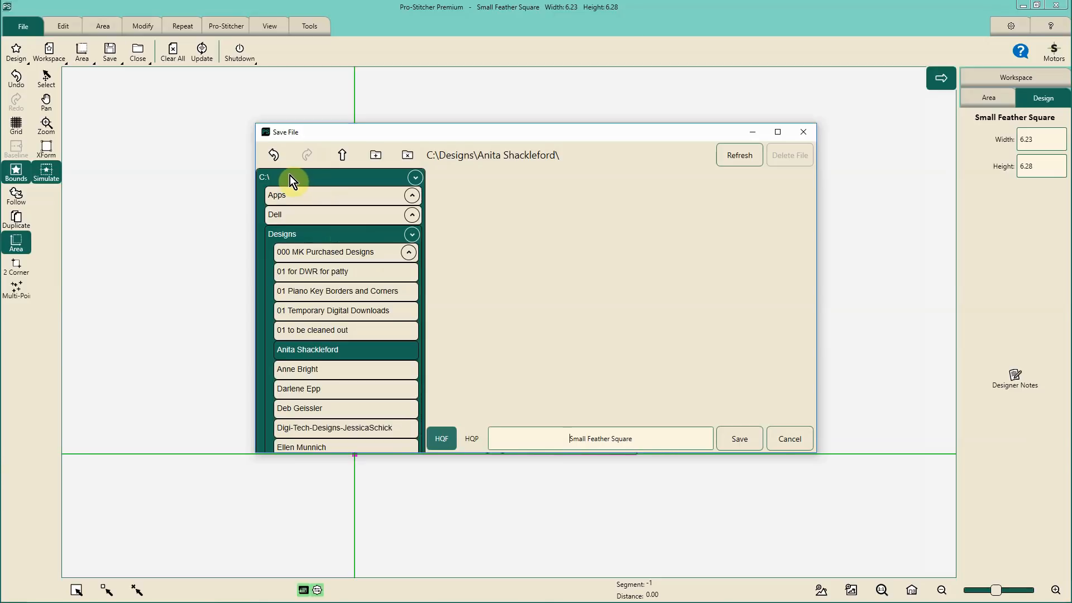
click(309, 348)
click(451, 447)
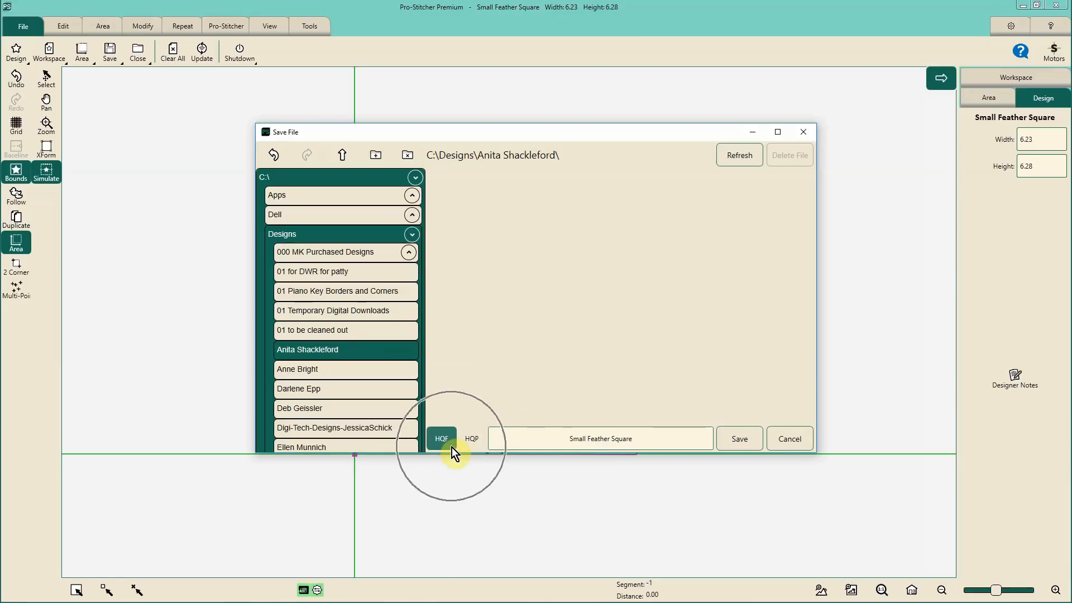
click(478, 445)
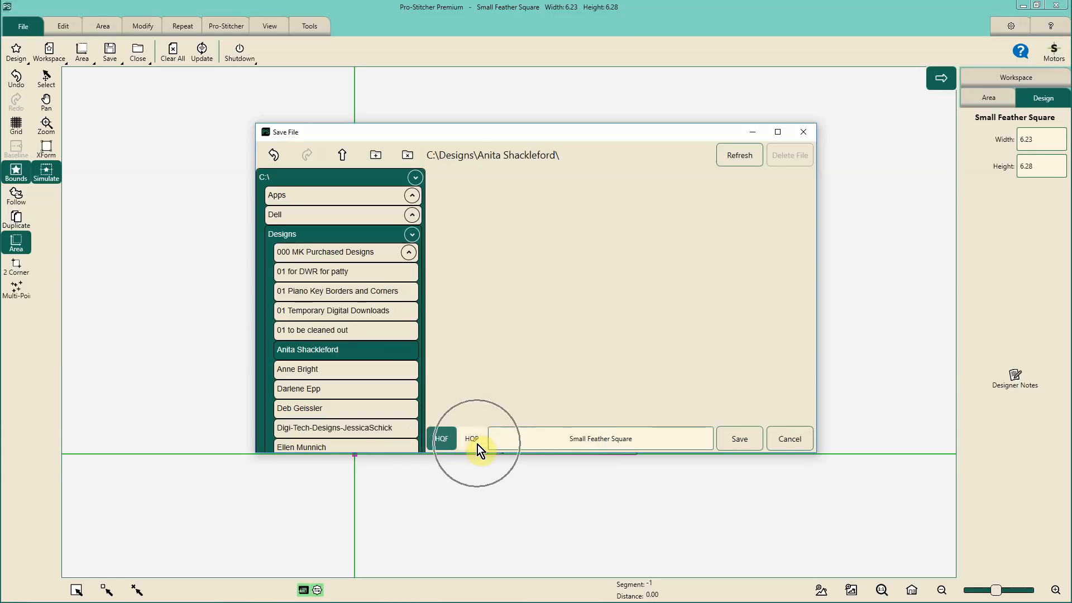
click(444, 441)
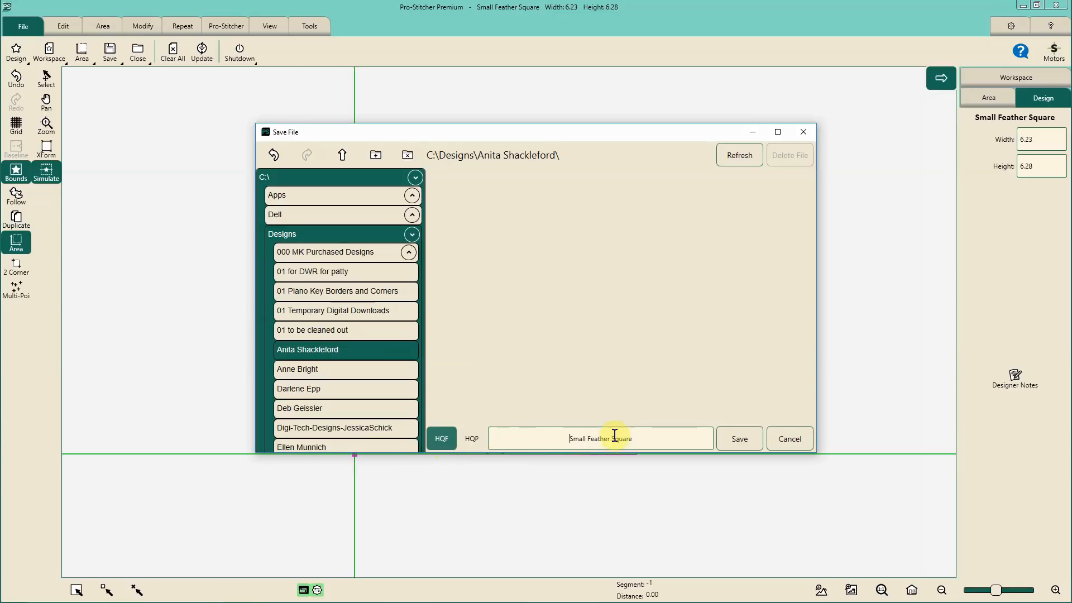
Replace the file name with "block 1 skwd" and save the skewed design.
click(580, 442)
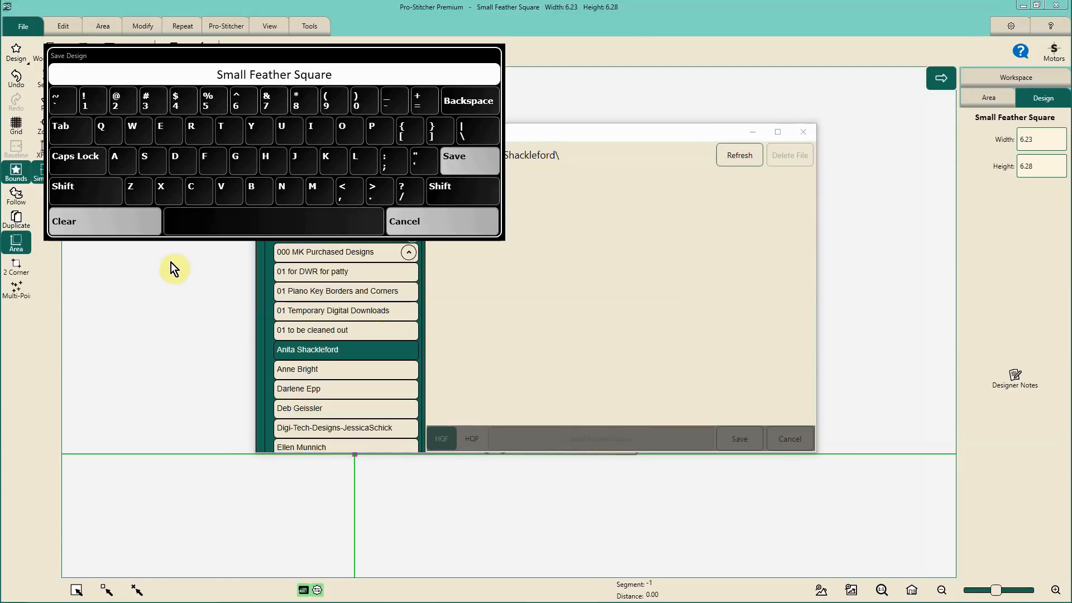
click(158, 220)
text(block 1 s)
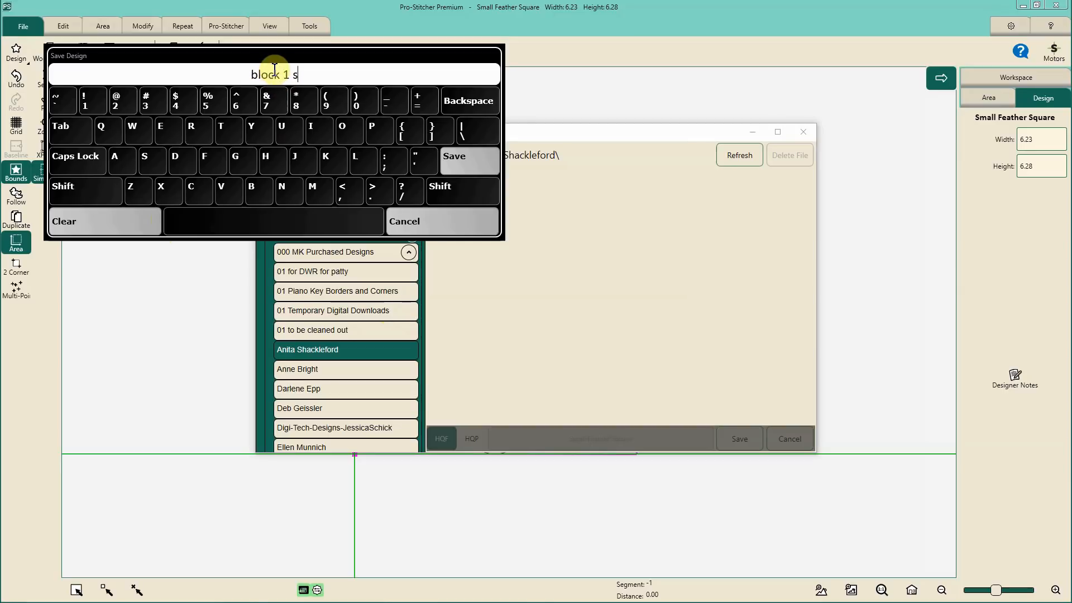
text(kwd)
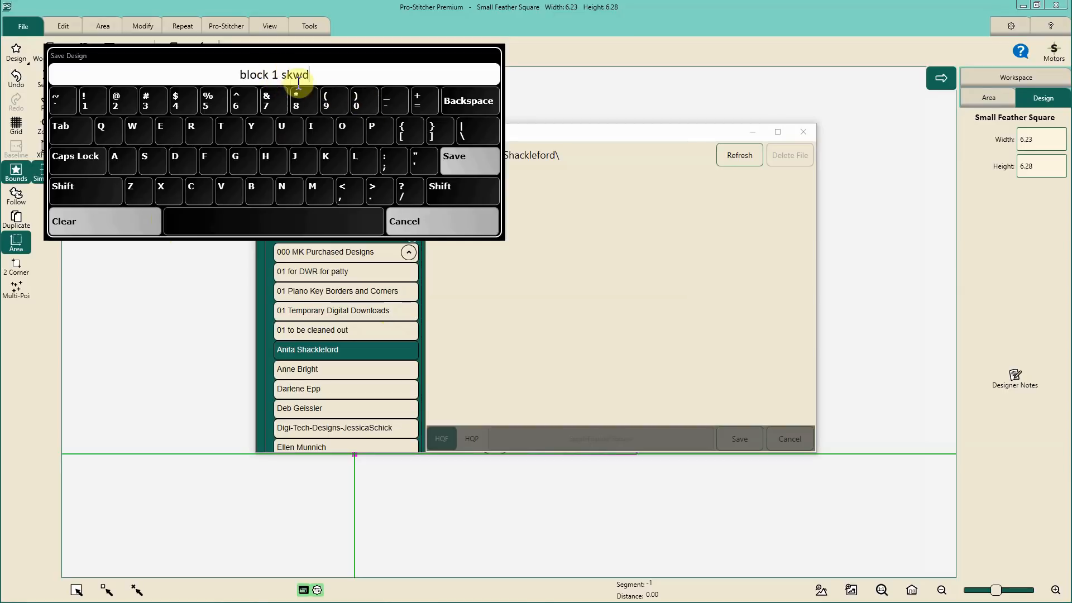
click(280, 73)
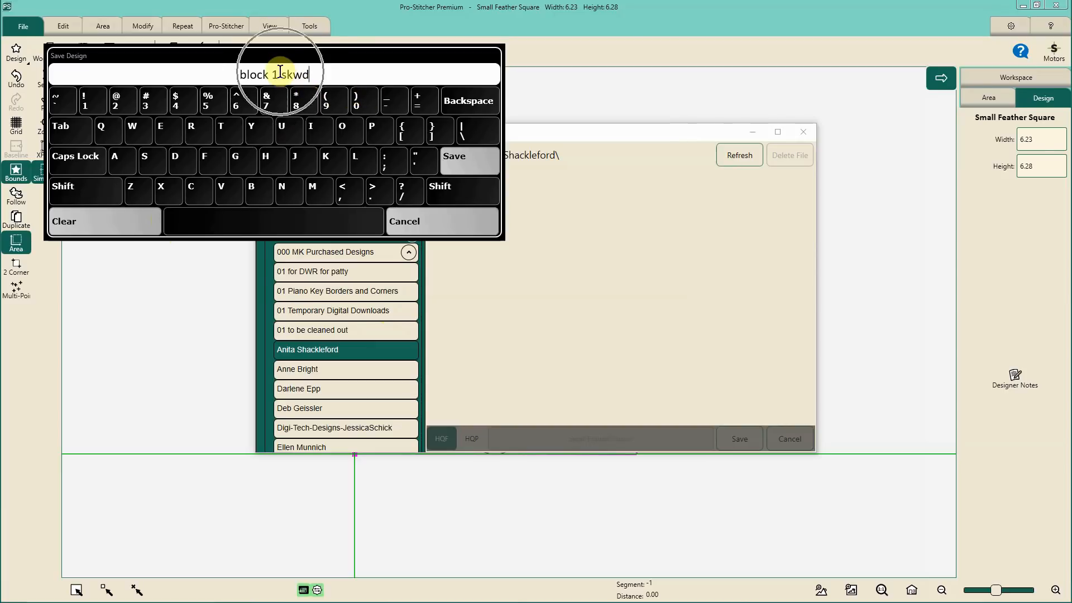
click(480, 164)
click(600, 296)
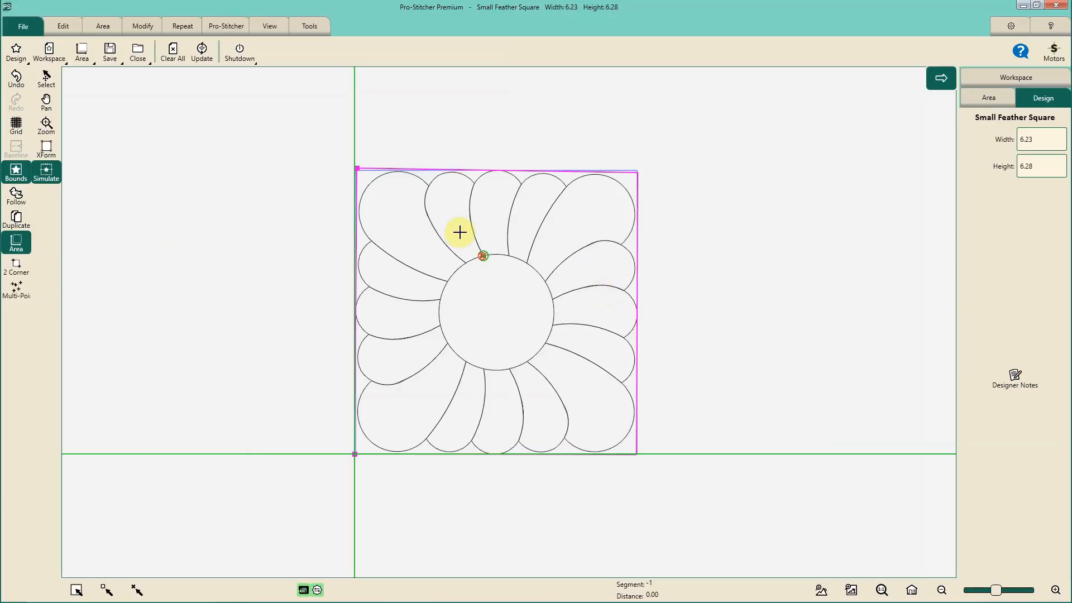
Browse for a design to open and filter the designer's folder to show only the HQF file type.
click(17, 53)
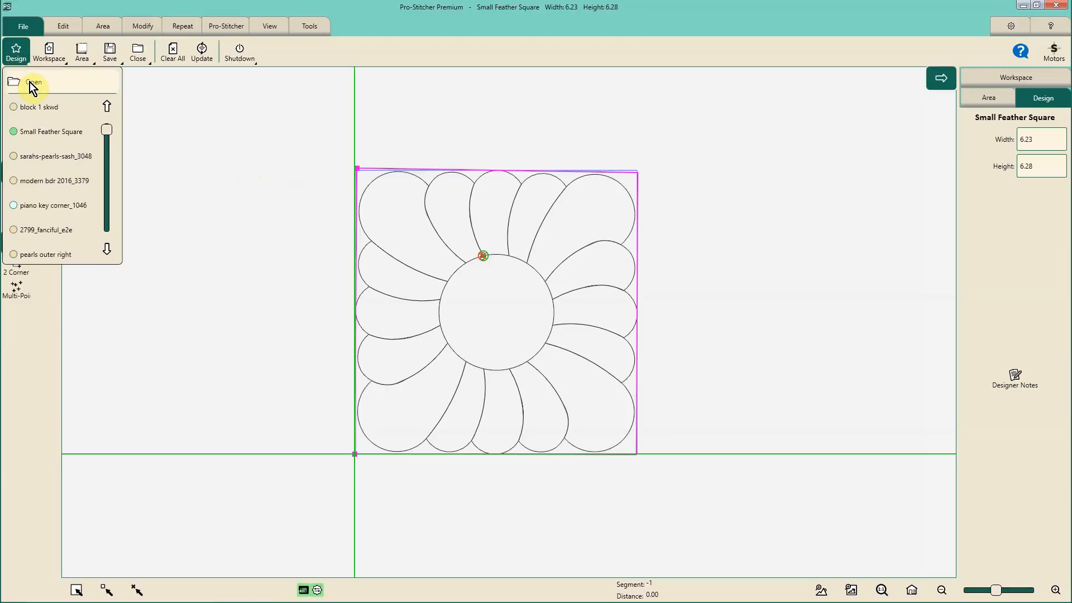
click(29, 82)
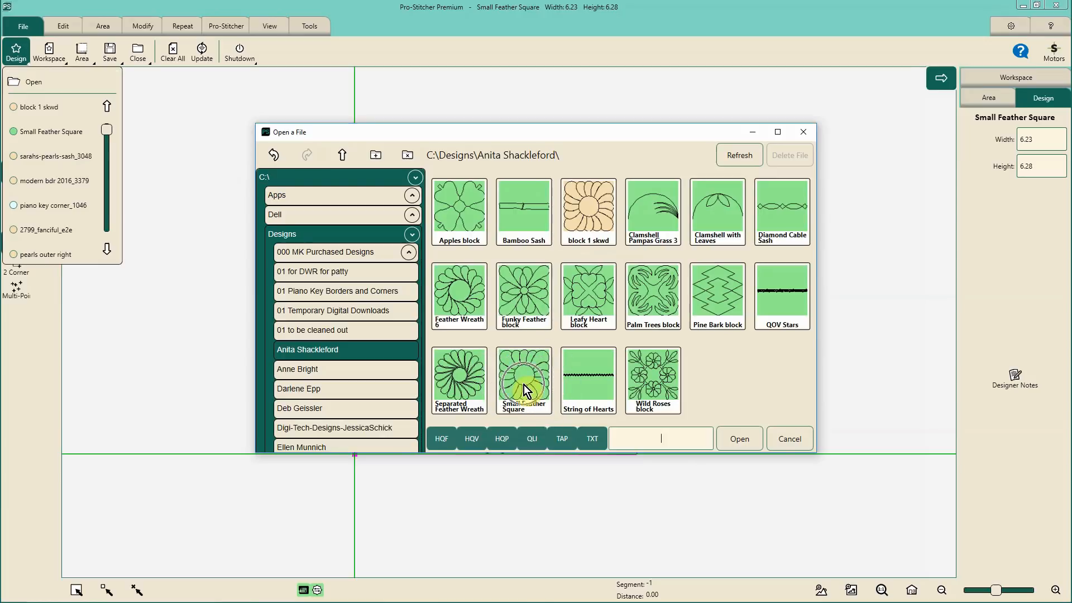
click(586, 204)
click(500, 436)
click(468, 441)
click(501, 441)
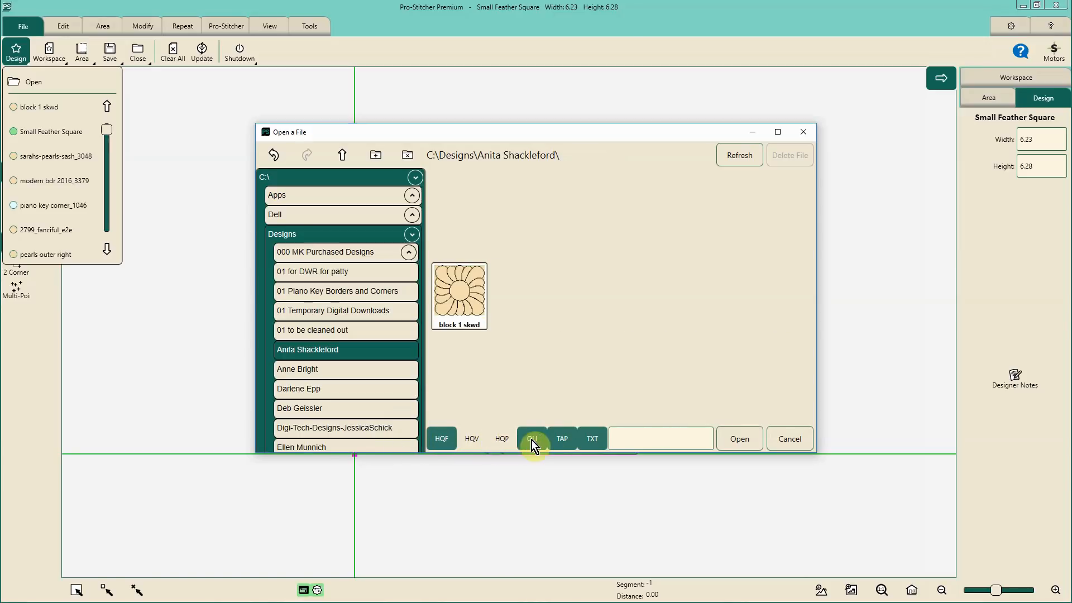
click(531, 440)
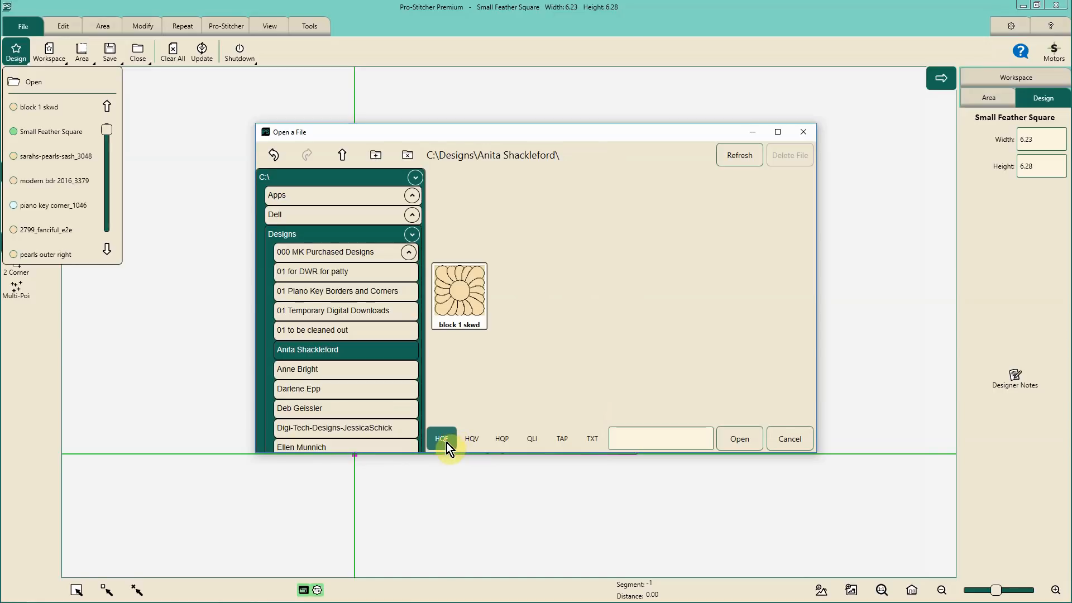
click(465, 305)
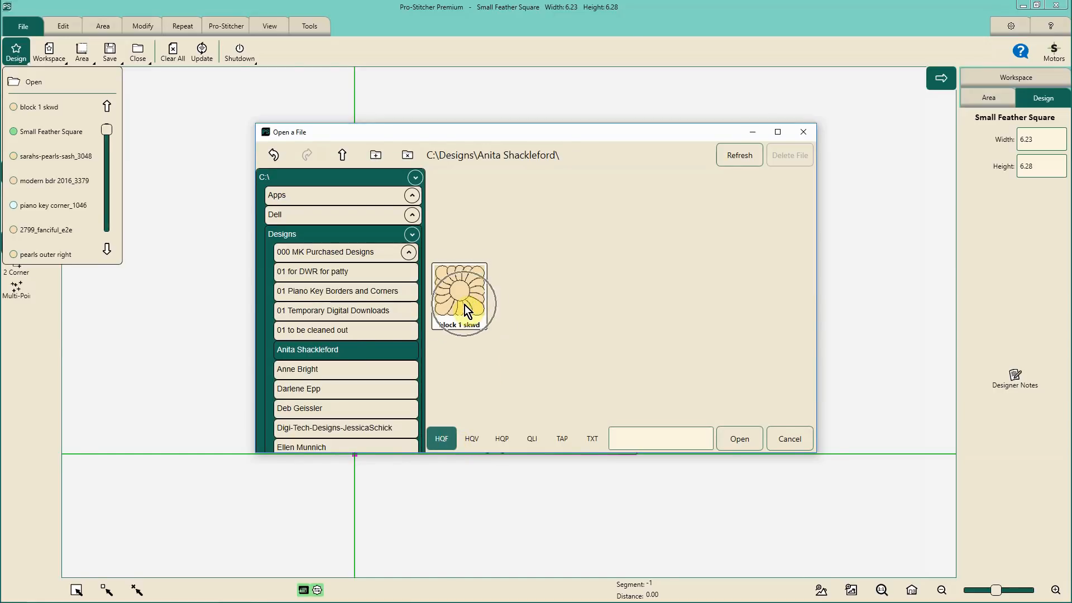
click(333, 349)
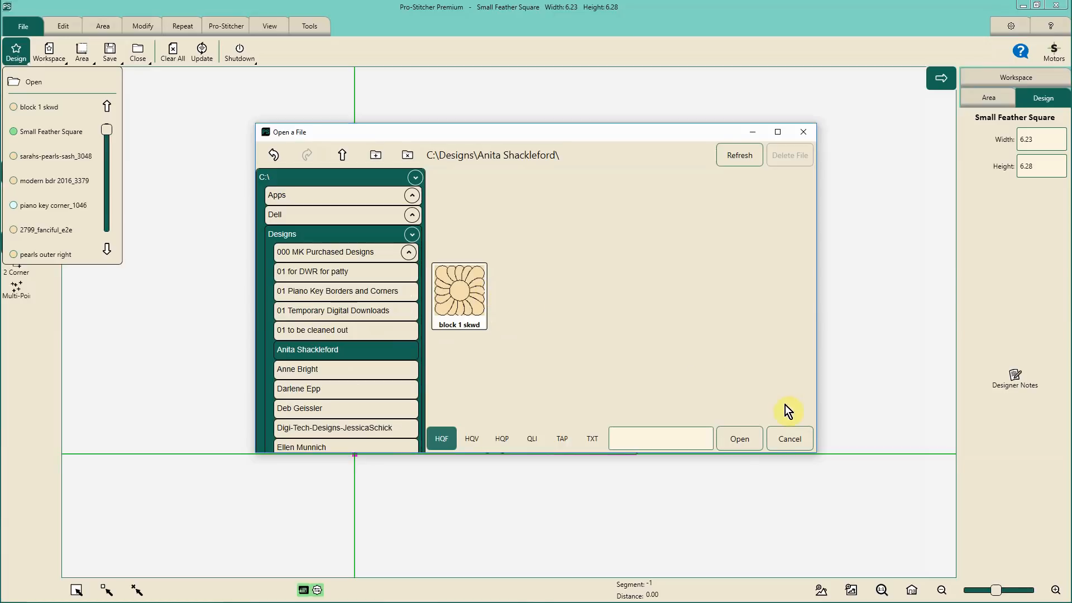
Enable the HQV, HQP, QLI, TAP and TXT filters again, compare block 1 skwd with the other designs, and close without opening a file.
click(474, 439)
click(498, 439)
click(531, 439)
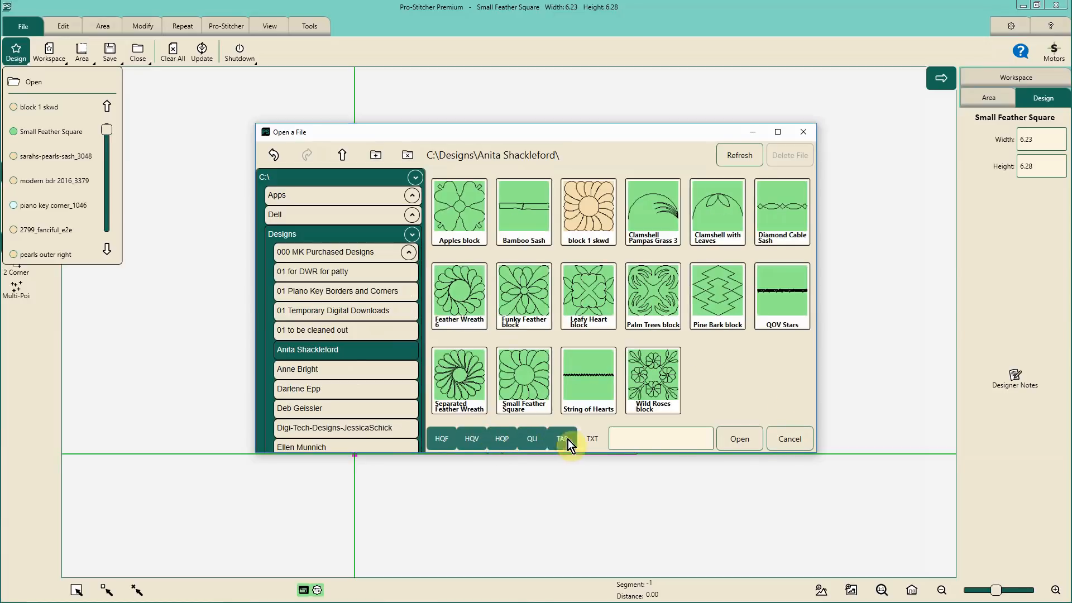
click(563, 439)
click(593, 440)
click(590, 229)
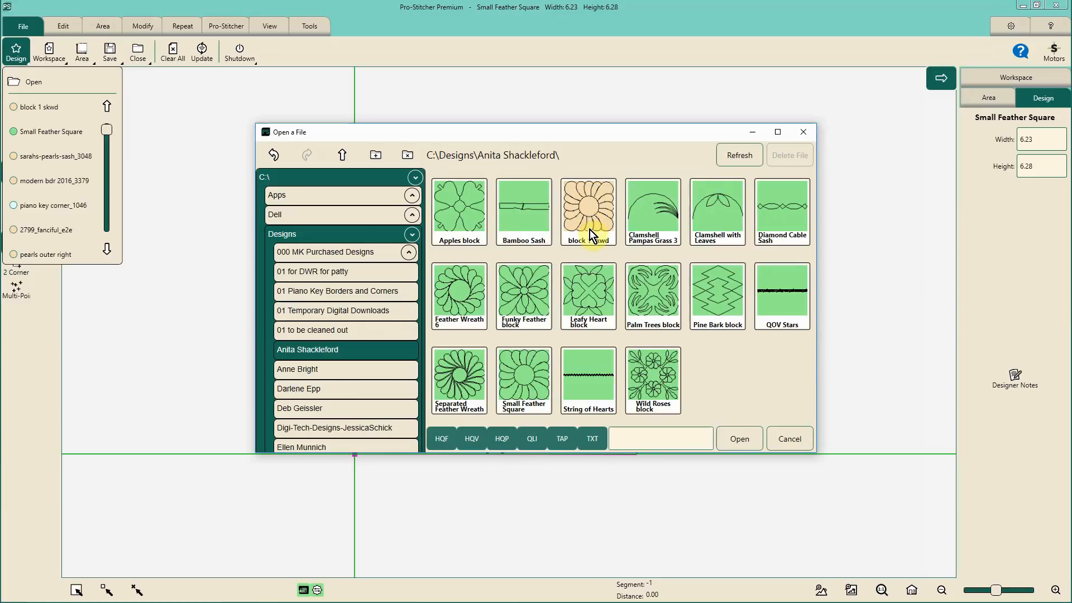
click(793, 440)
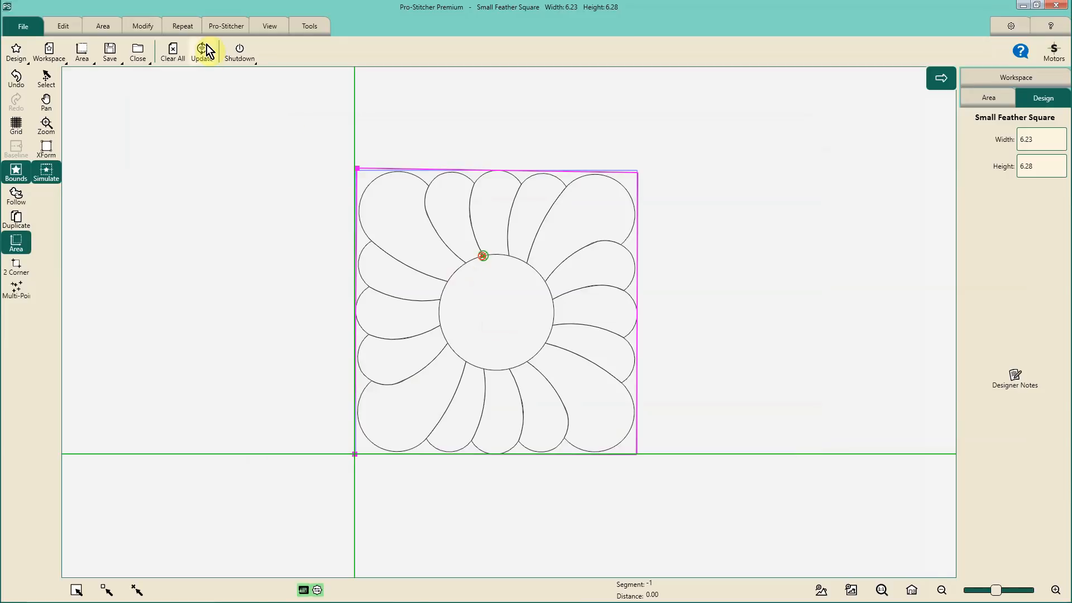
Run the skewed design as a simulated quilting job and resume stitching after the thread pull-up pause.
click(223, 28)
click(157, 51)
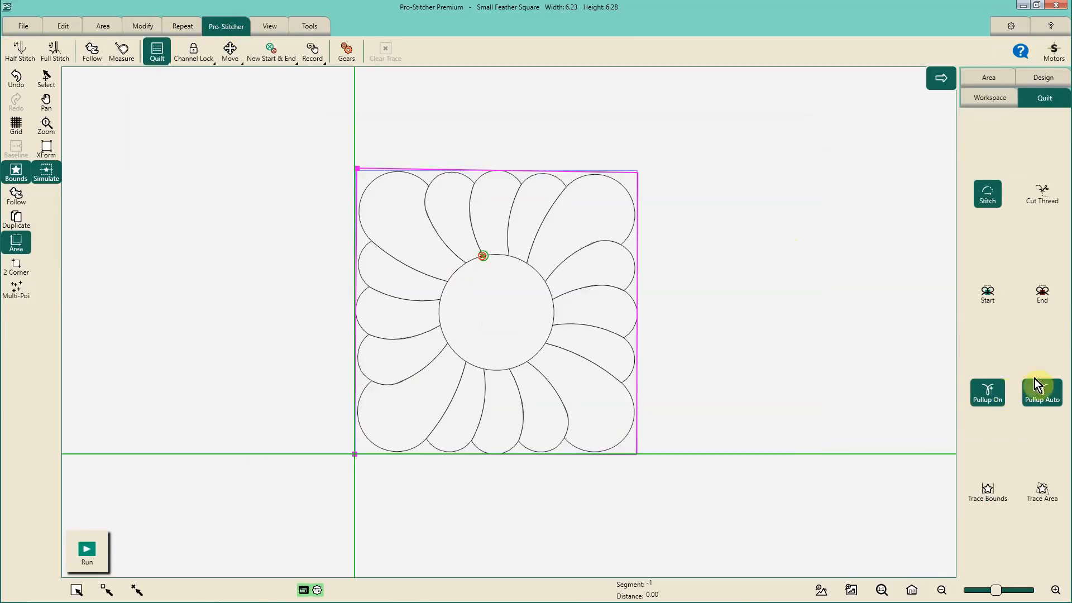
click(88, 560)
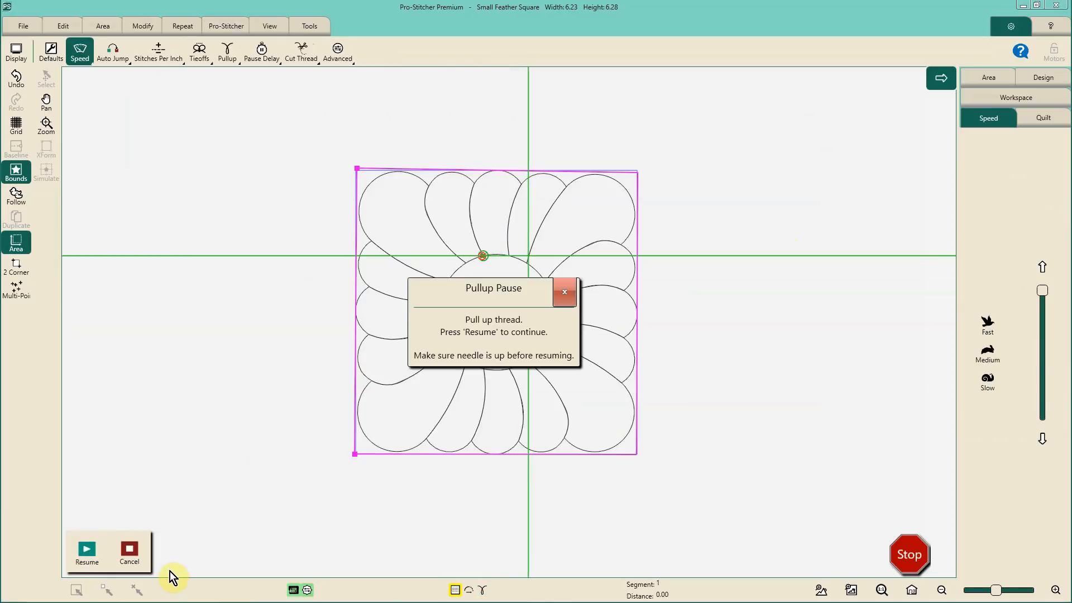
click(81, 561)
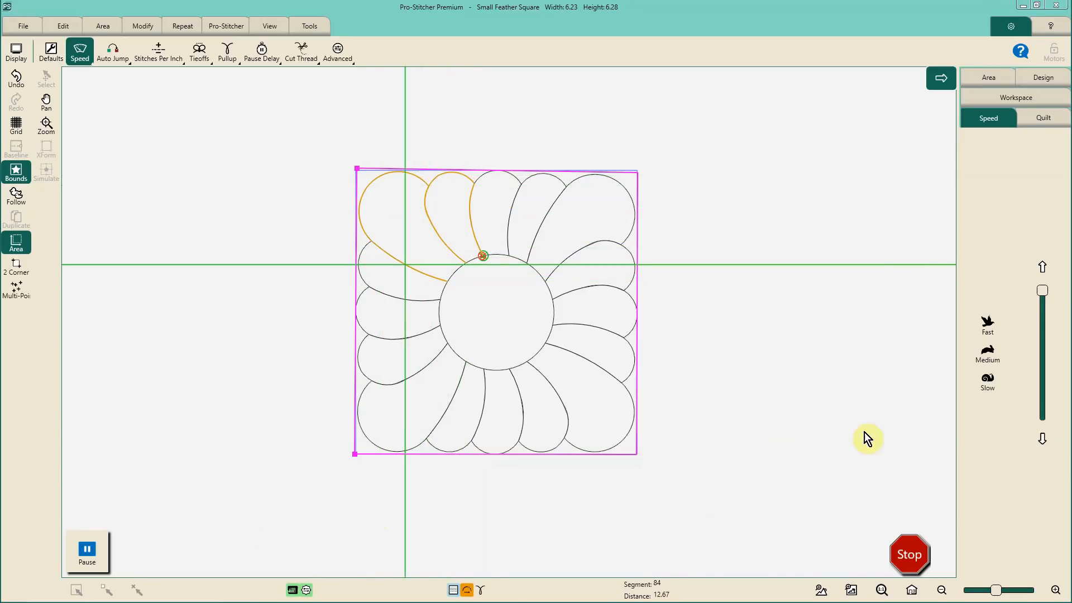
Stop the simulated quilting run and clear all designs from the workspace.
click(910, 556)
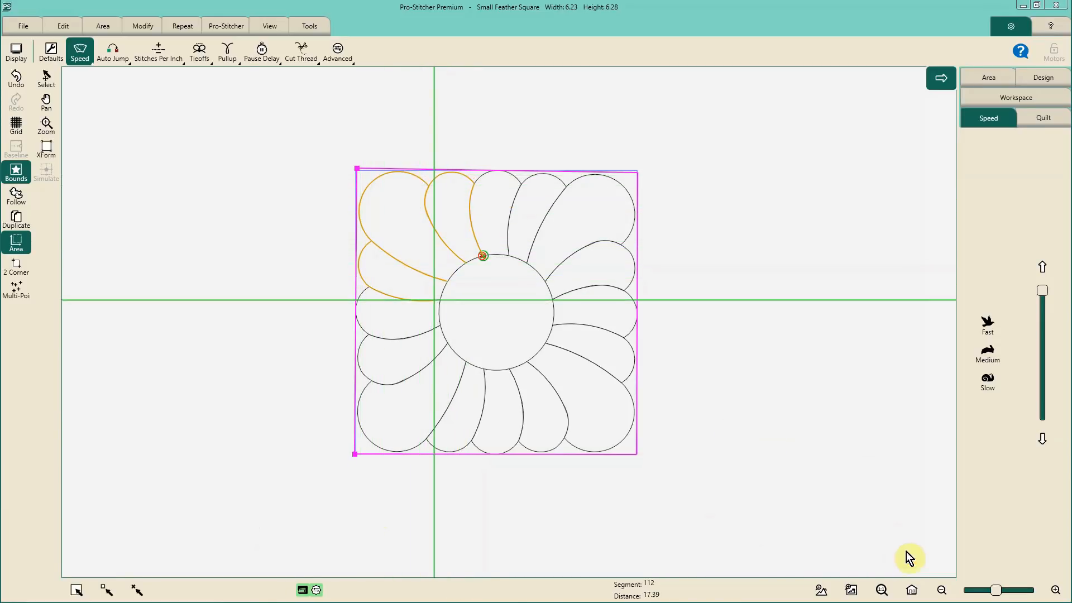
click(31, 27)
click(172, 58)
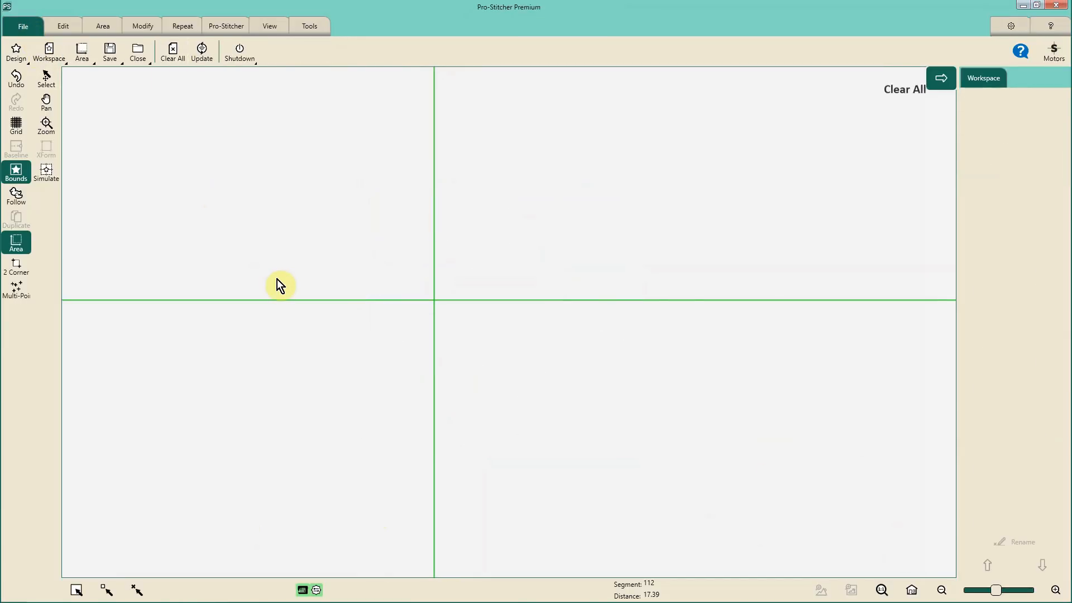
Open the original Small Feather Square.hqv design from the designer's folder.
click(16, 53)
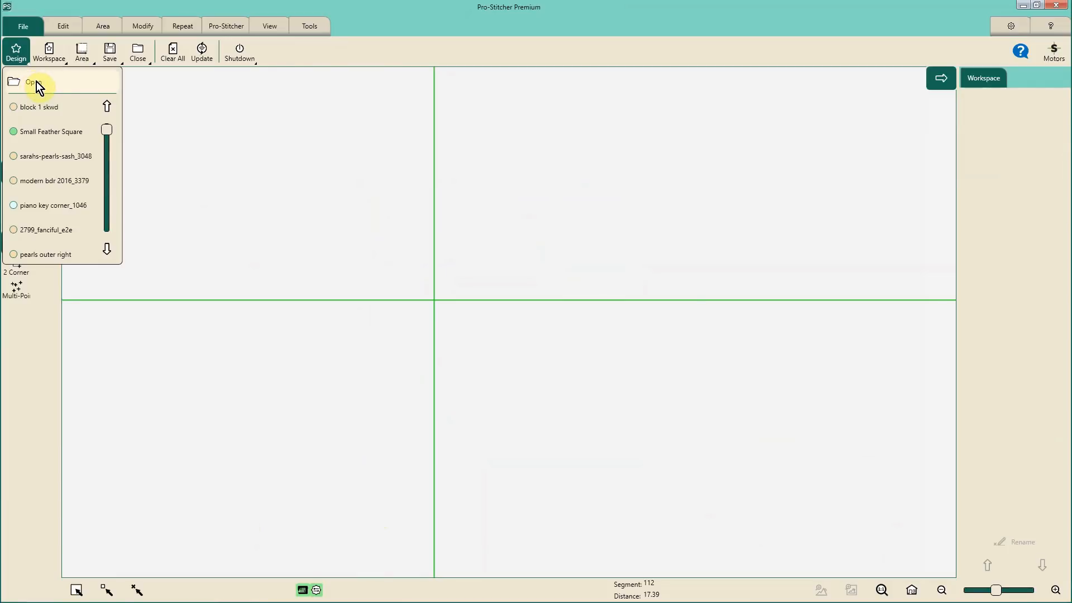
click(36, 82)
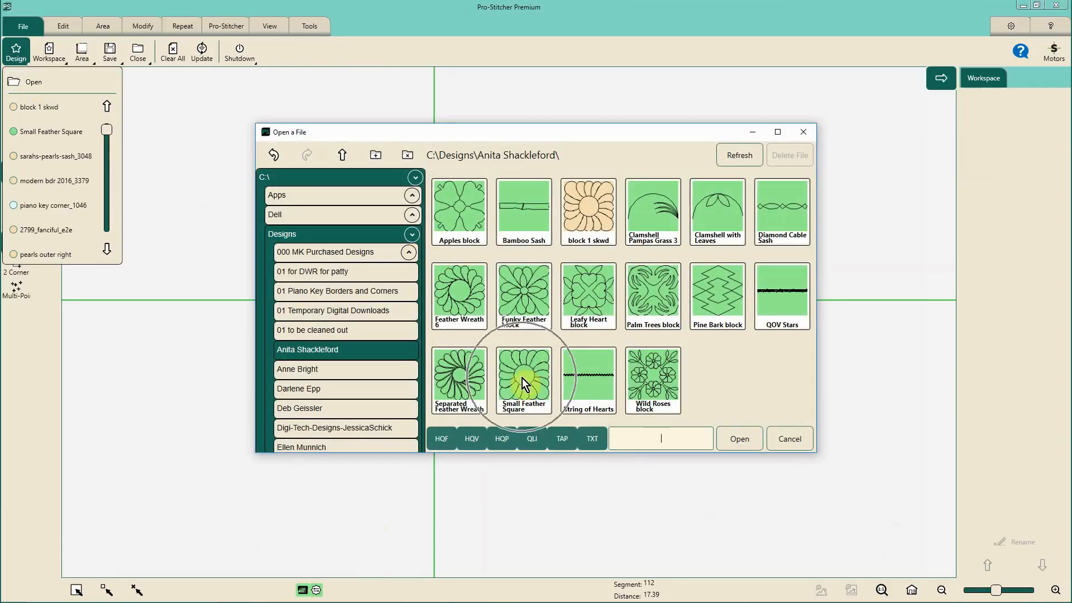
click(522, 377)
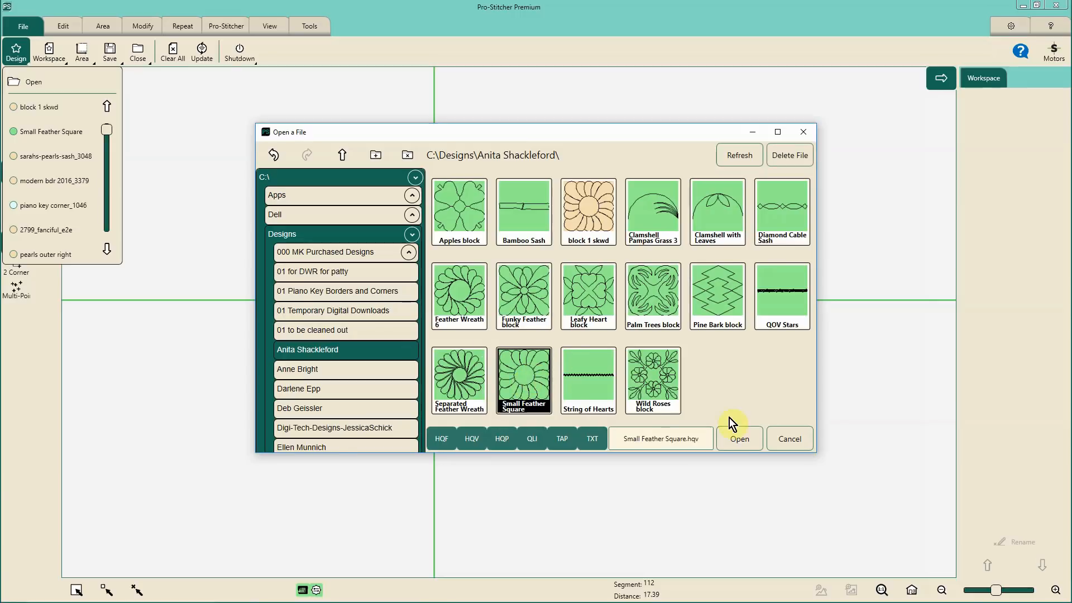
click(739, 436)
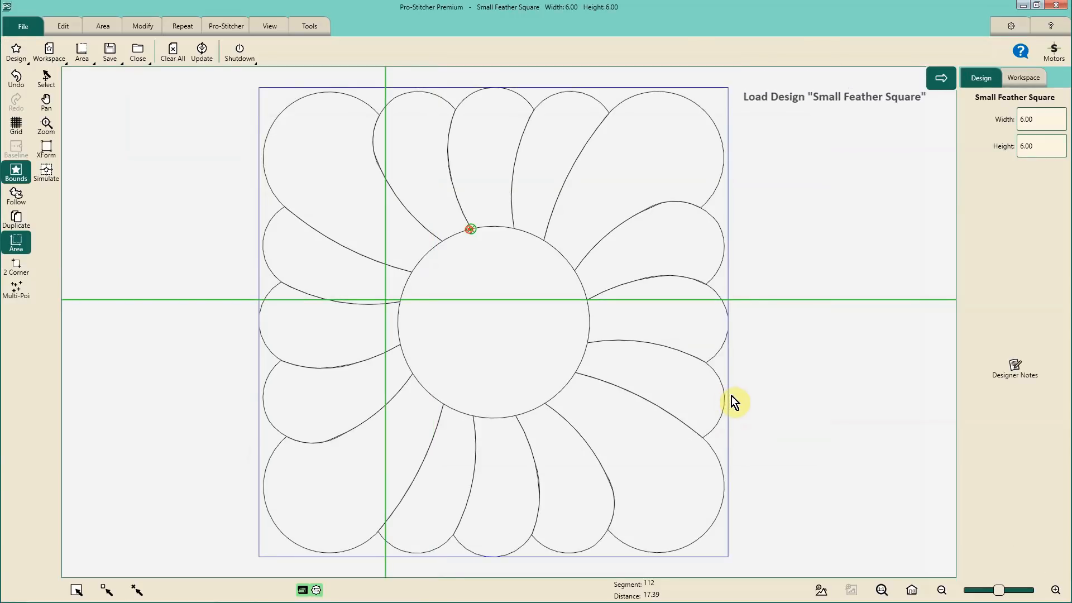
Simulate moving the machine position off the upper-left corner of the design and show the list of designs in the workspace.
click(47, 173)
drag(257, 218, 200, 71)
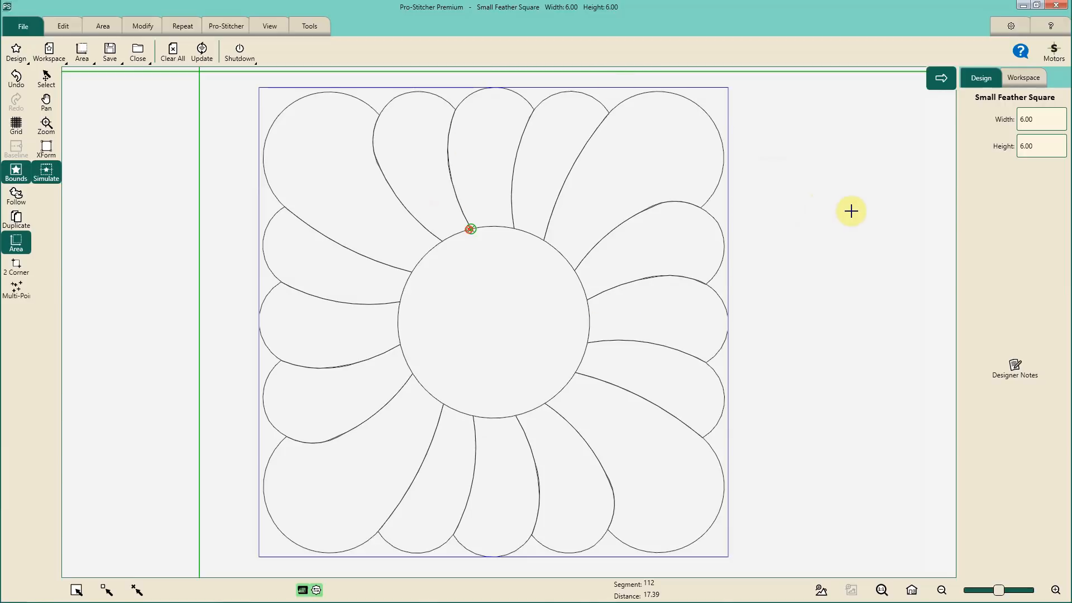
click(1013, 81)
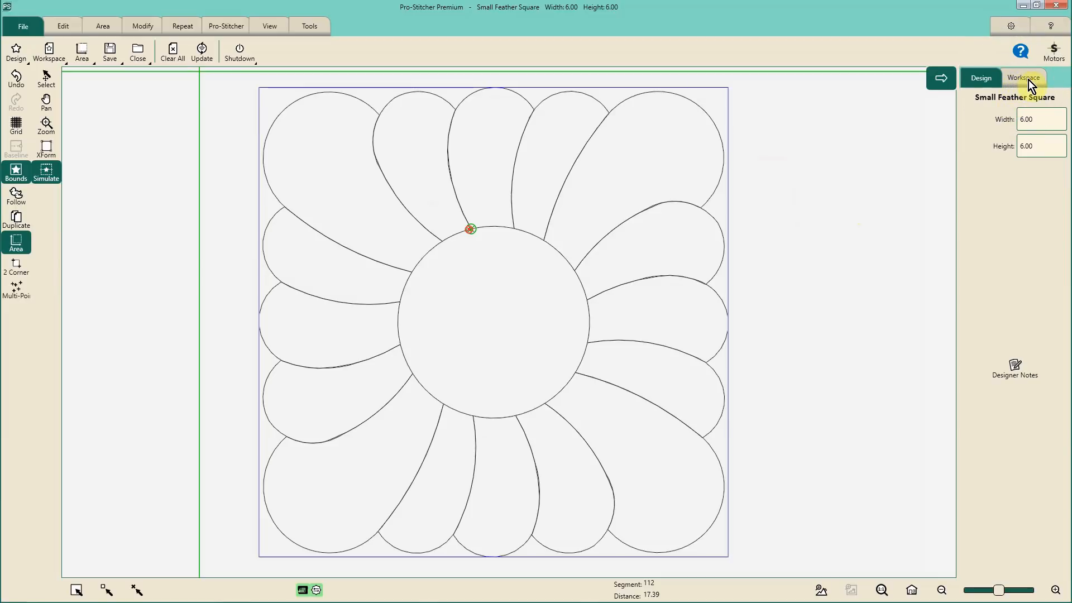
click(1028, 79)
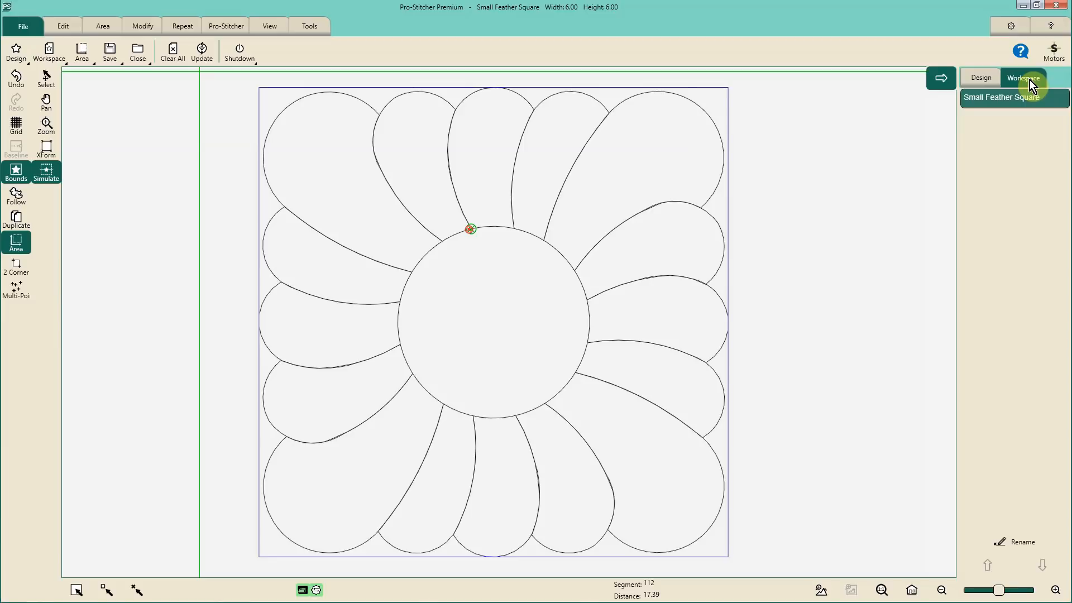
click(1030, 78)
click(1018, 102)
click(1028, 81)
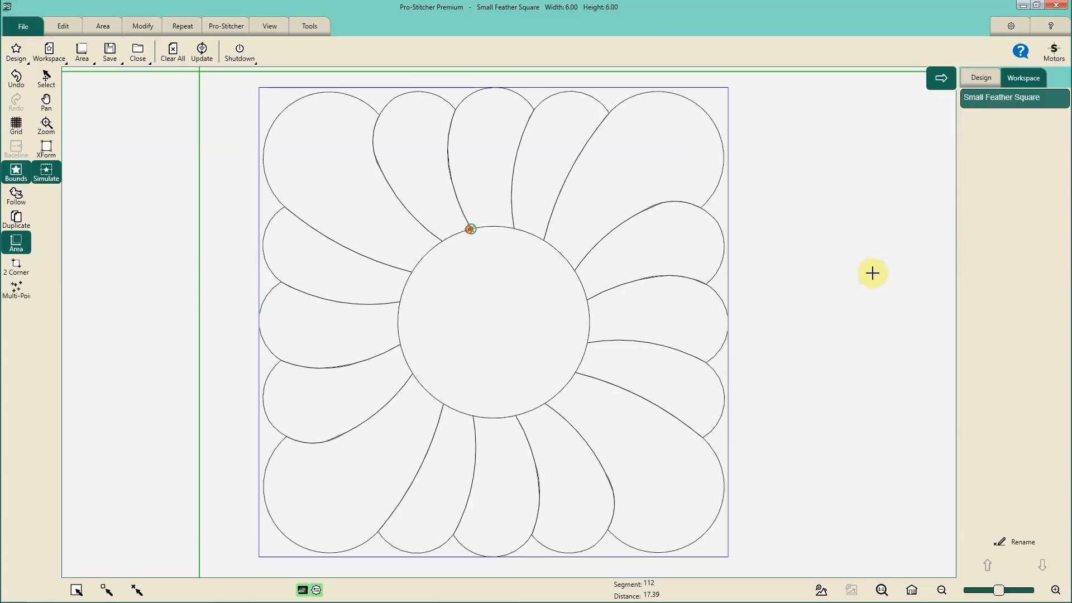
click(485, 262)
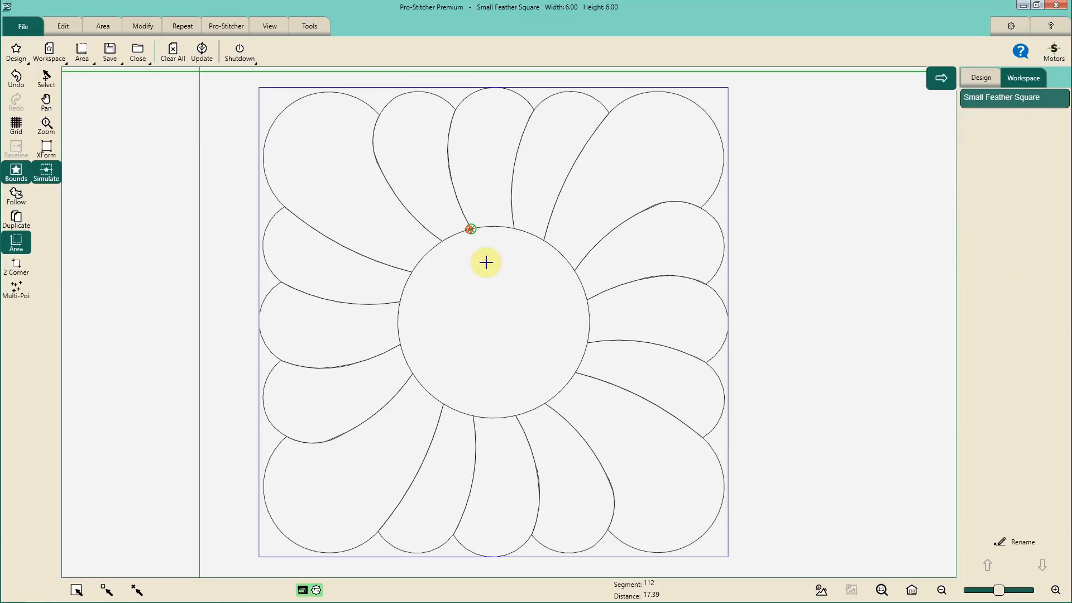
click(523, 258)
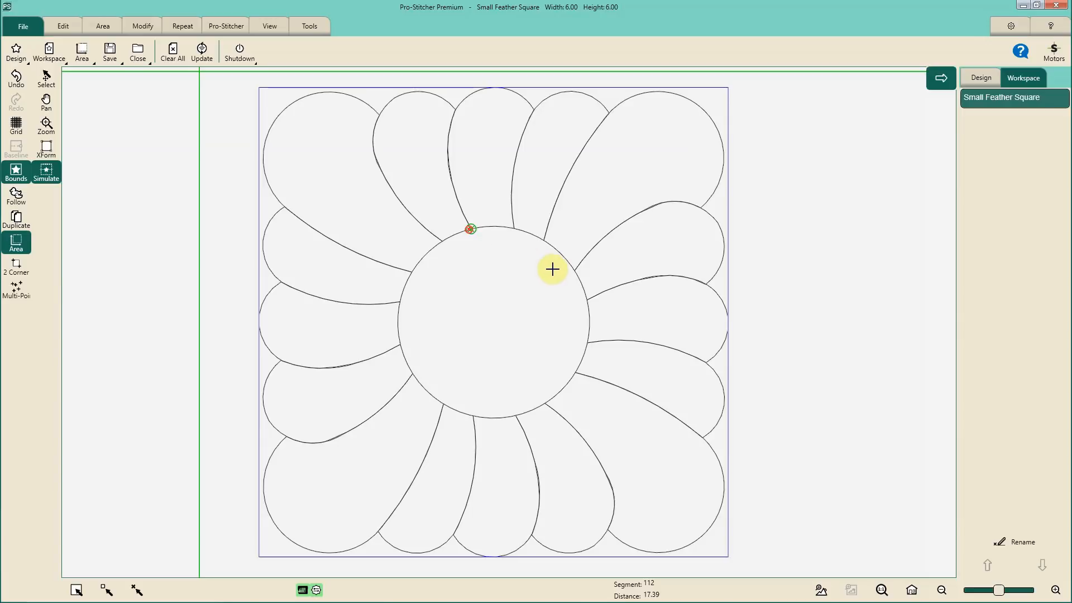
Add the Palm Trees block and Pine Bark block designs from the designer's folder to the workspace.
click(20, 54)
click(32, 83)
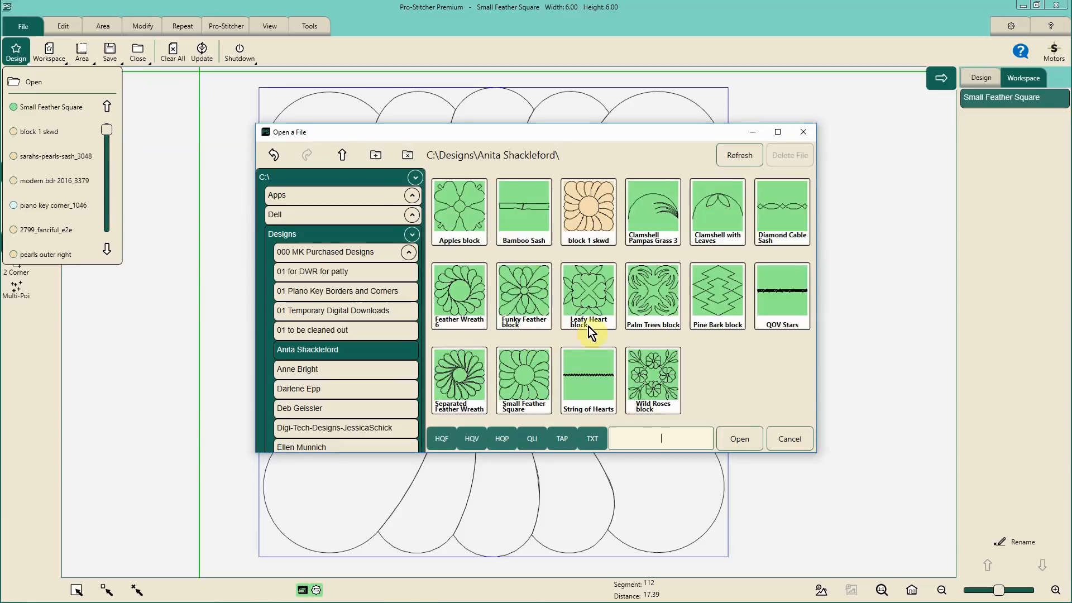
click(649, 288)
click(740, 438)
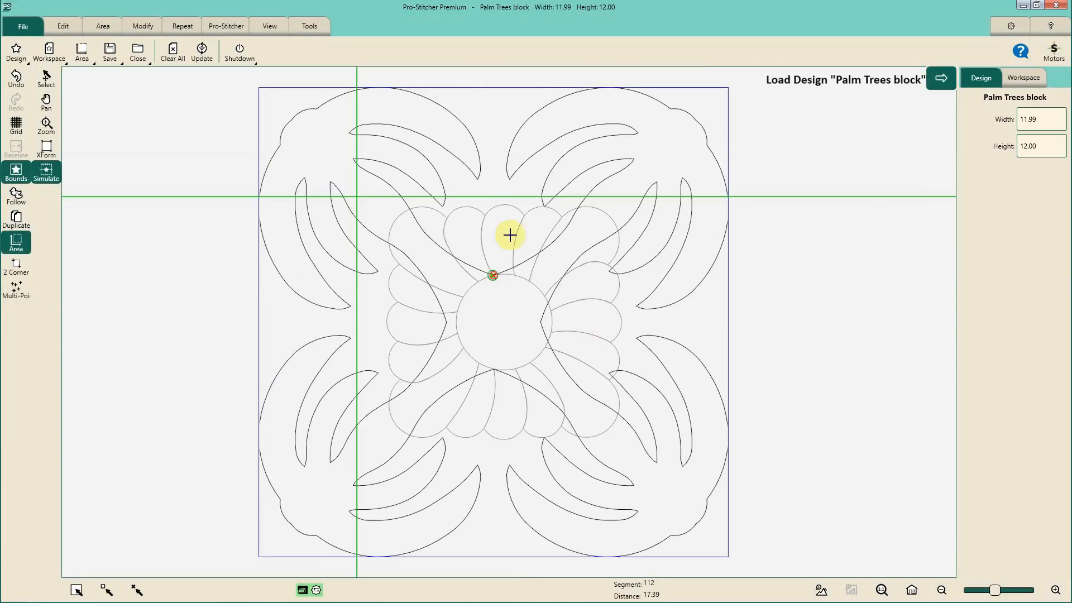
click(16, 53)
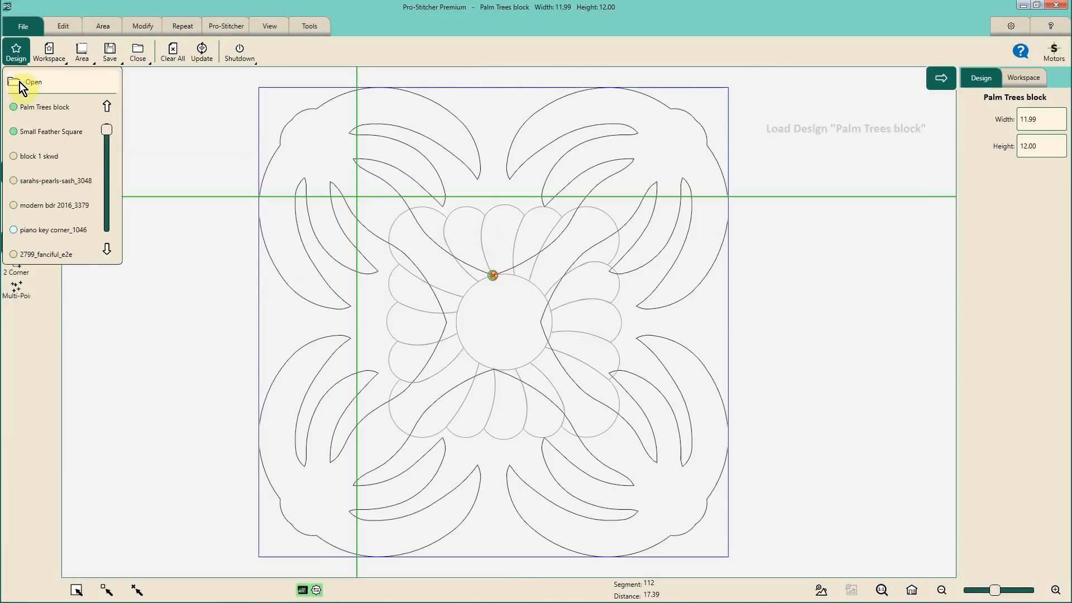
click(34, 81)
click(724, 303)
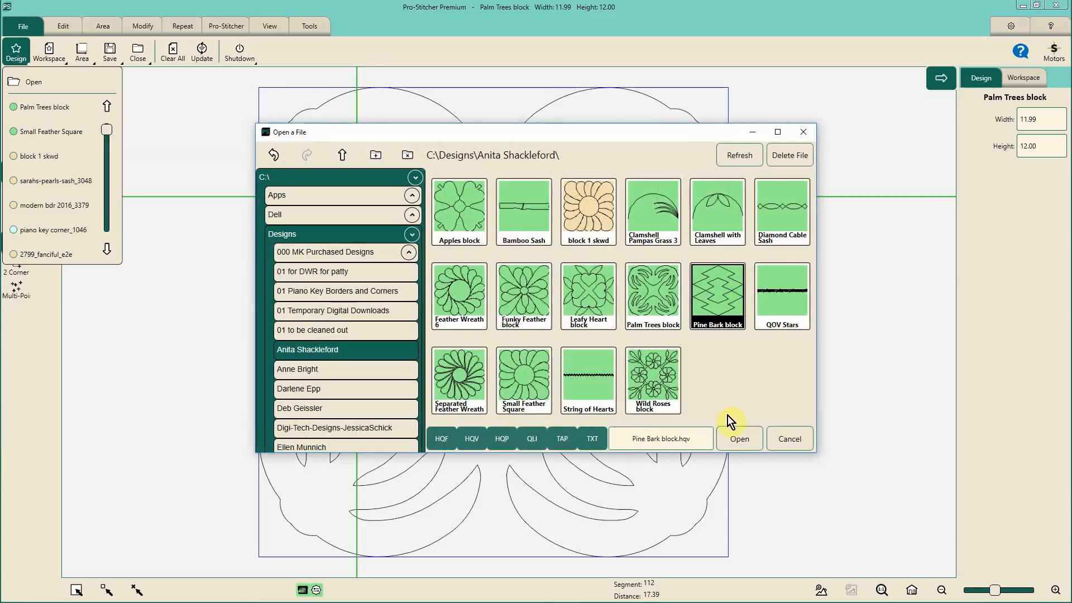
click(734, 438)
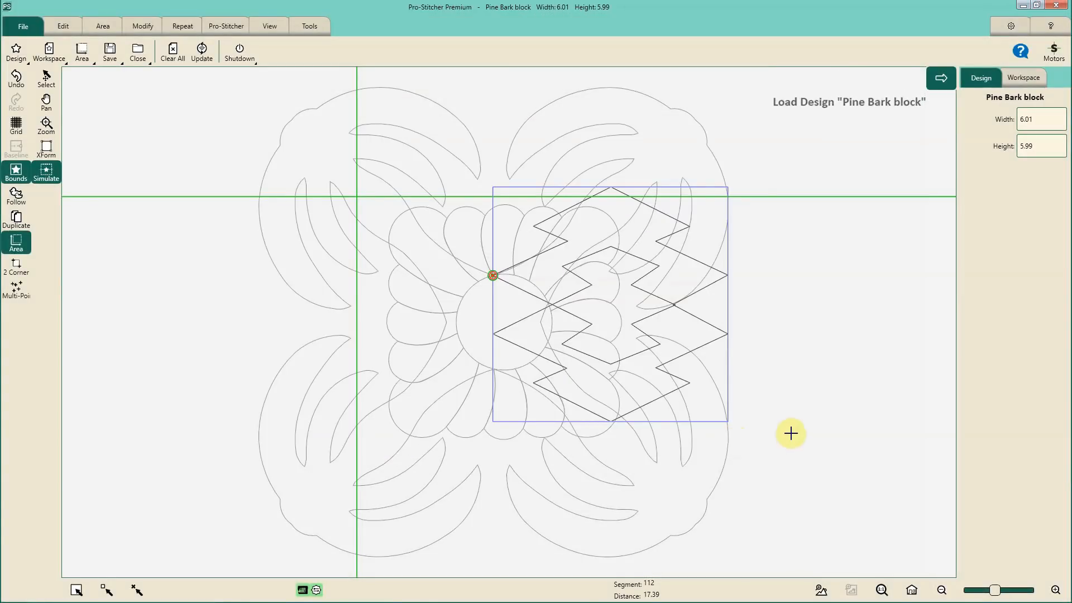
Spread the designs apart, with Pine Bark block right of the feather square and Palm Trees block left, and deselect them.
click(48, 81)
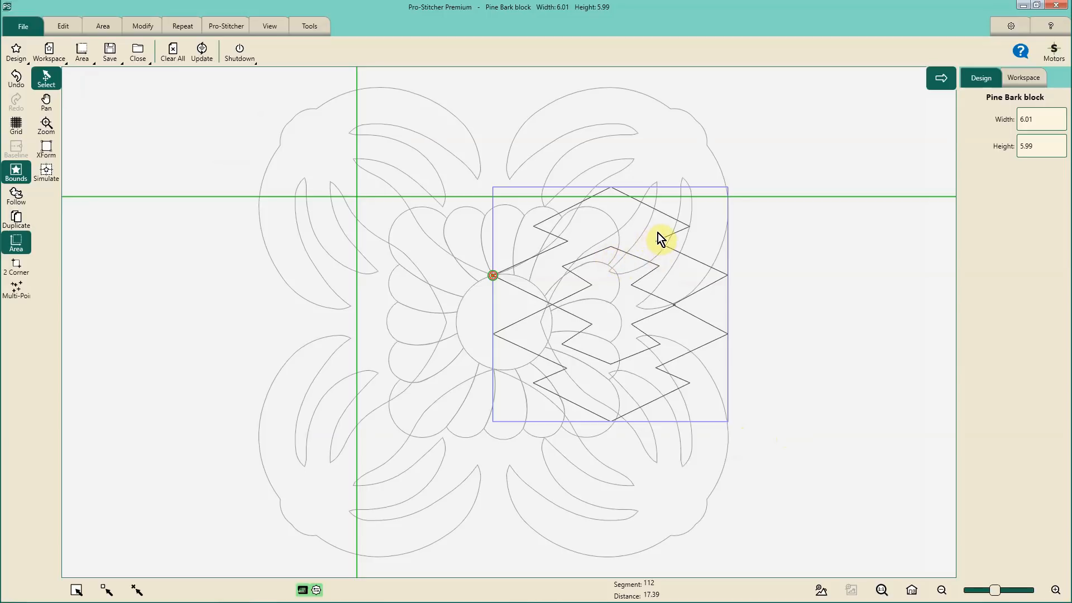
drag(628, 289, 855, 262)
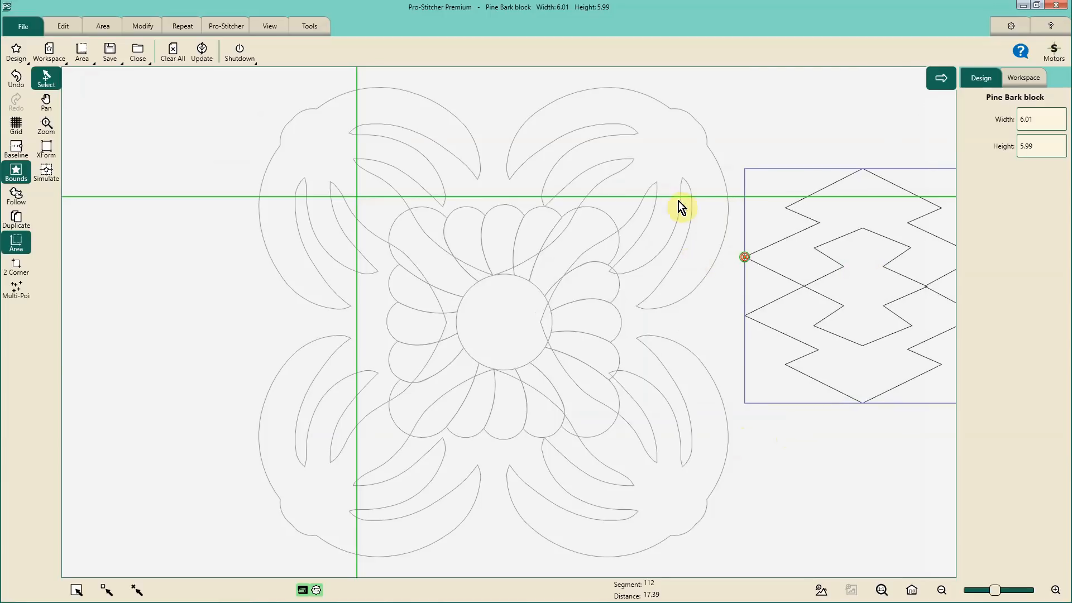
drag(377, 146, 14, 135)
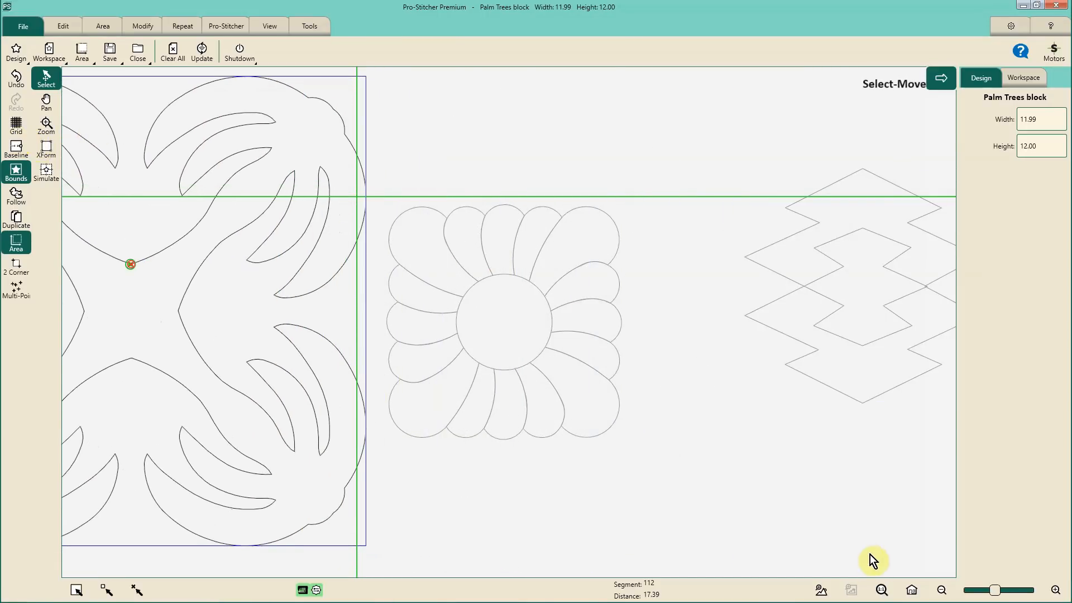
click(912, 590)
click(690, 444)
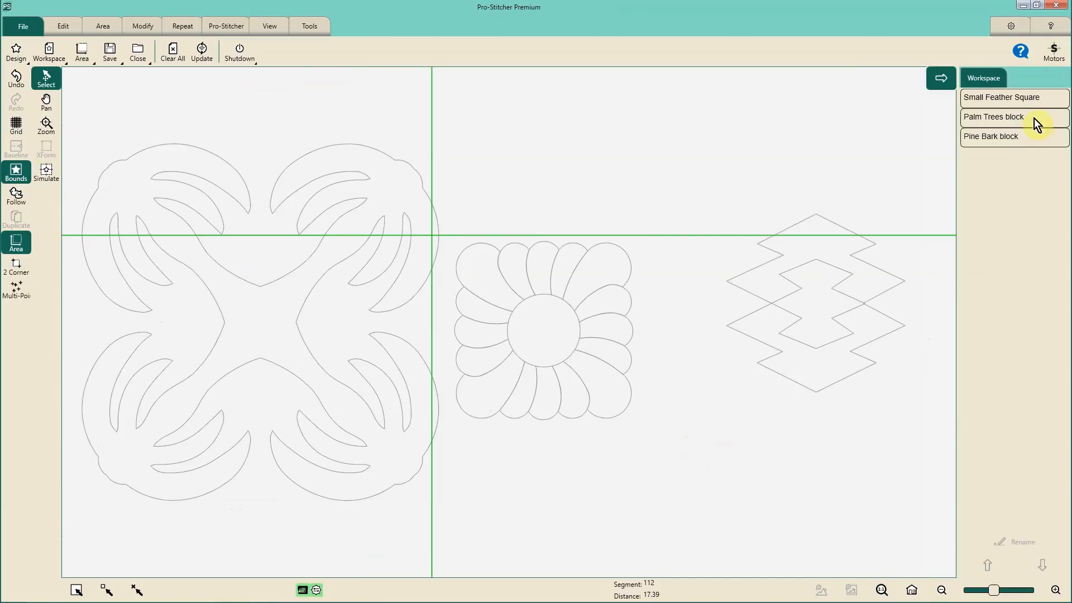
Simulate moving the machine position clear of the three designs and select Small Feather Square in the workspace list.
key(ctrl)
key(ctrl)
click(456, 225)
click(47, 168)
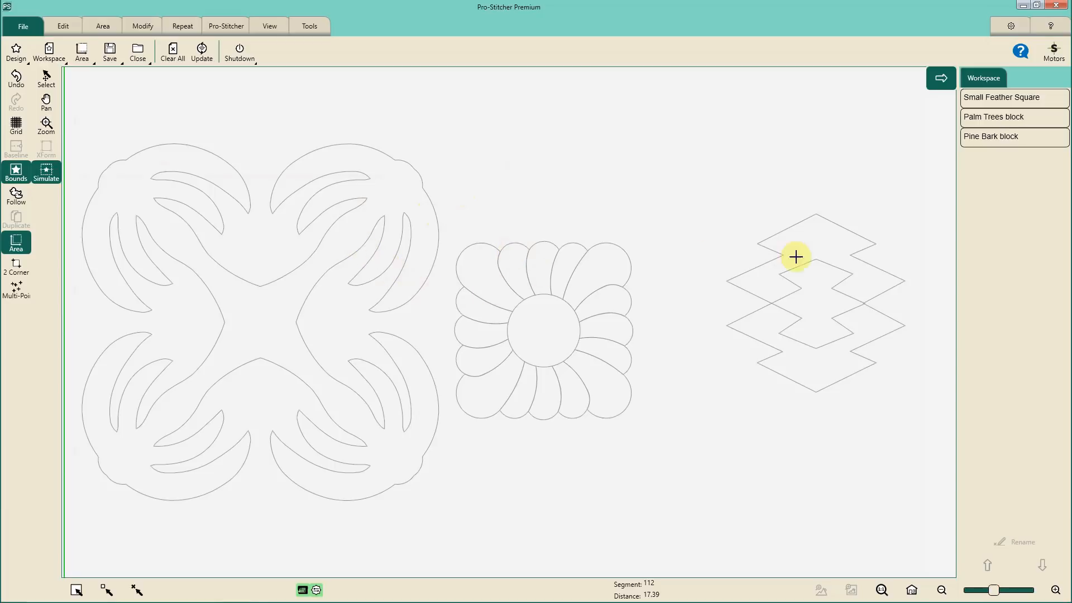
click(983, 102)
click(987, 116)
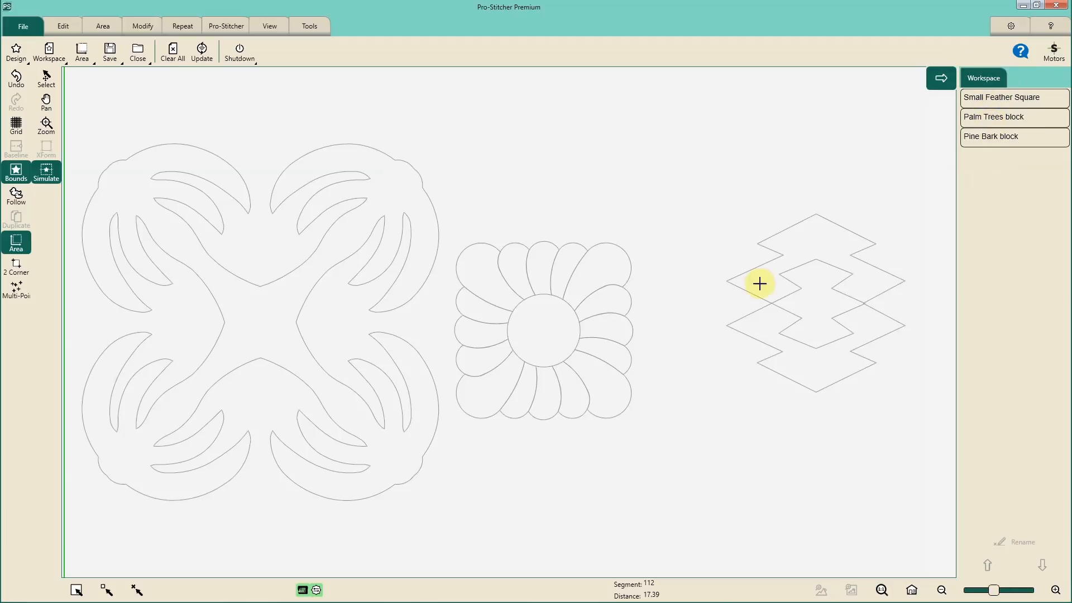
click(987, 100)
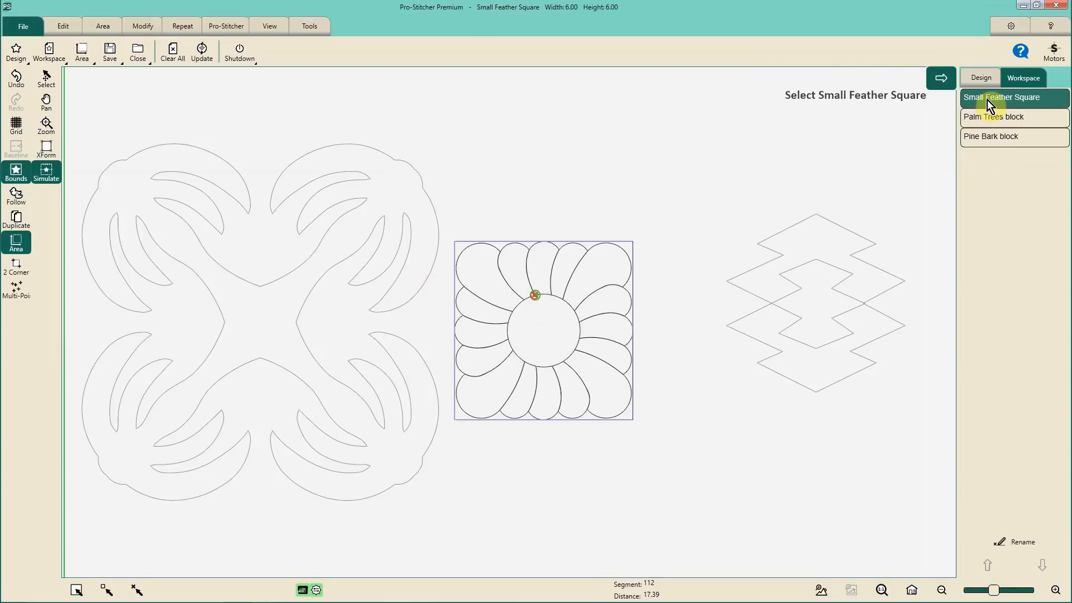
Save the whole workspace instead of only the selected design, as "test" in the designer's folder.
click(110, 53)
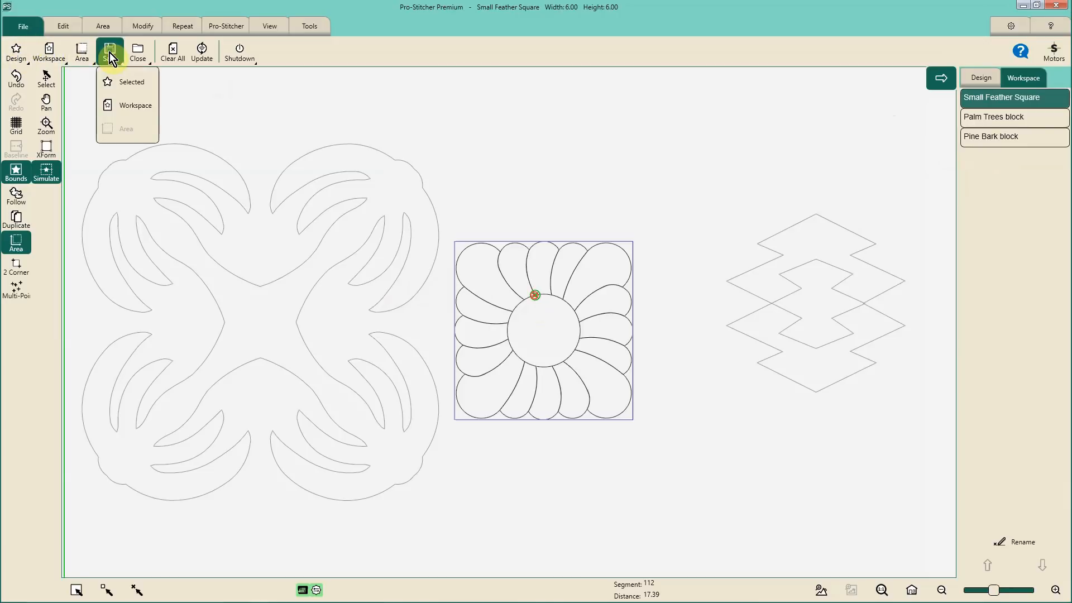
click(132, 82)
click(549, 338)
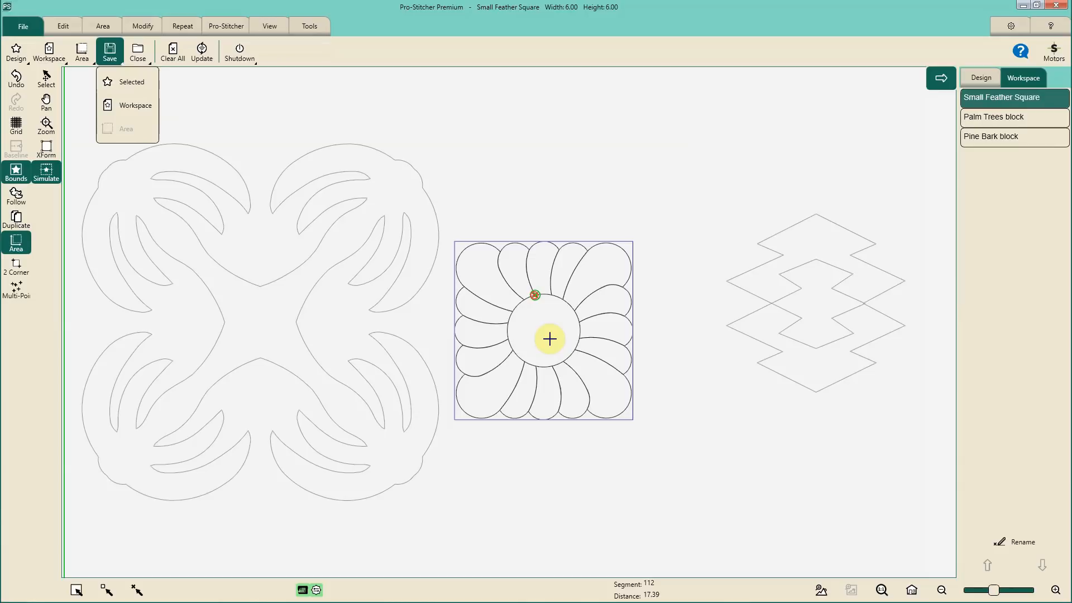
click(131, 110)
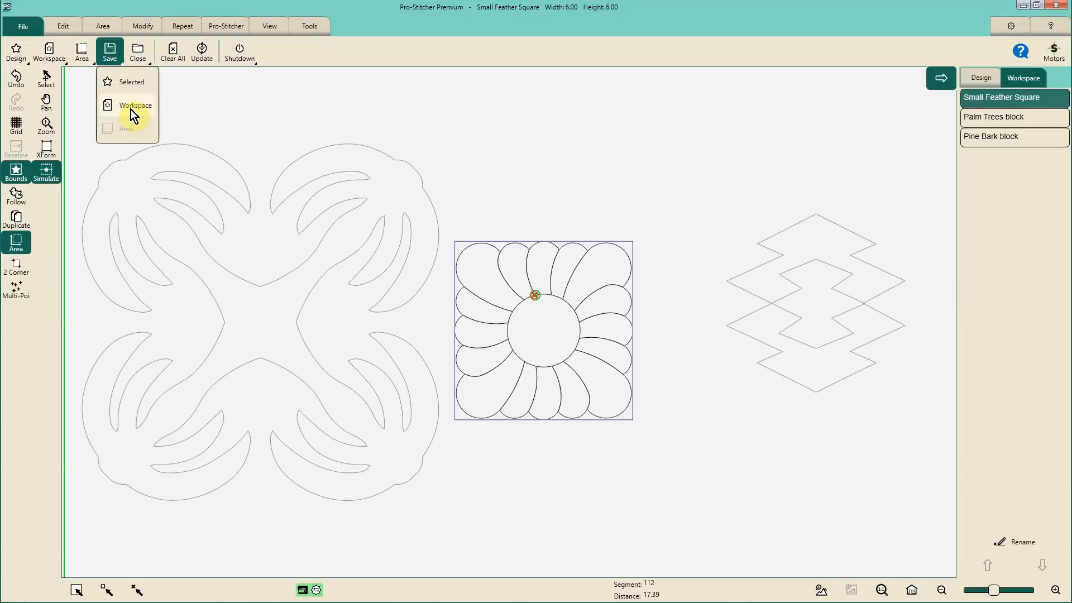
key(ctrl)
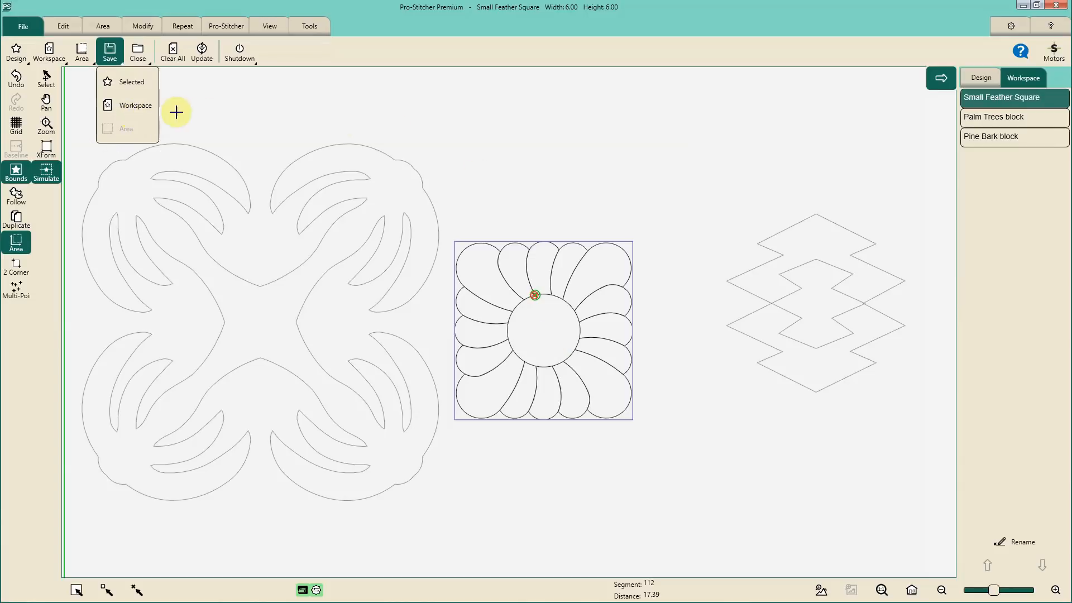
click(149, 109)
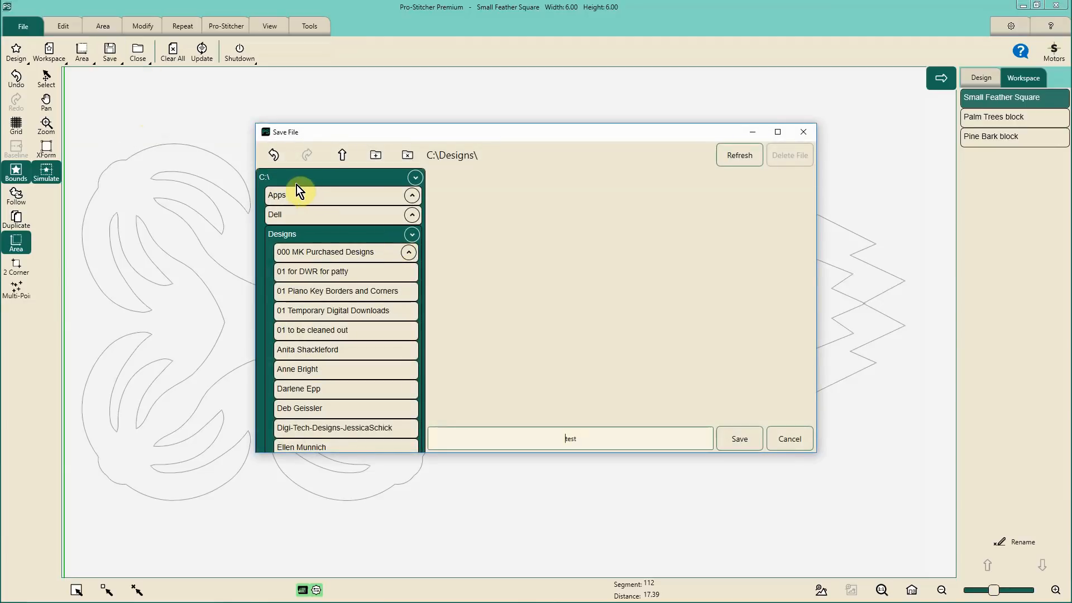
key(ctrl)
click(312, 350)
click(575, 439)
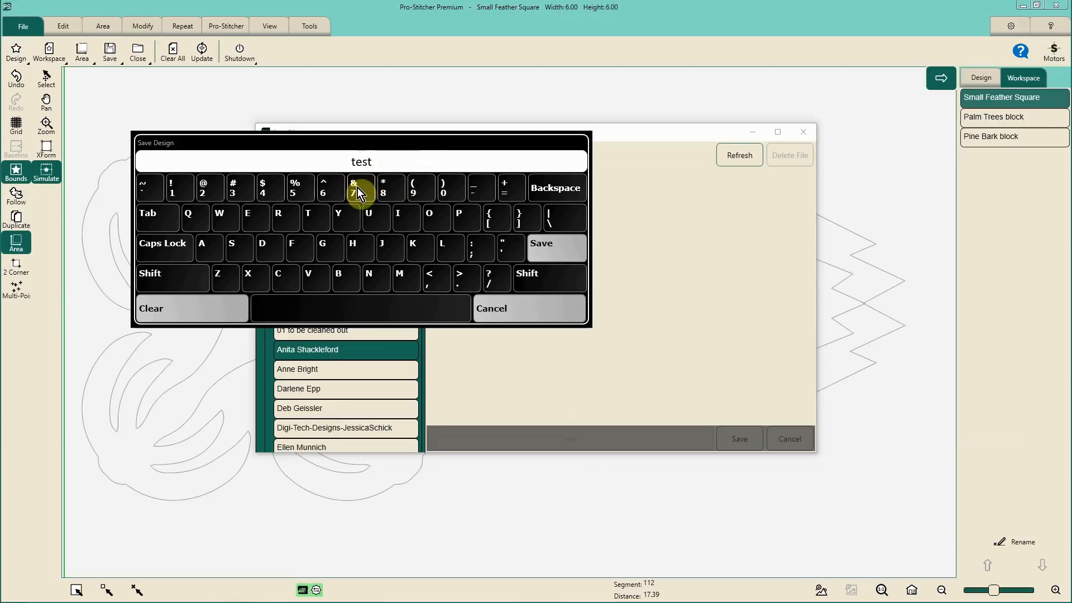
click(557, 247)
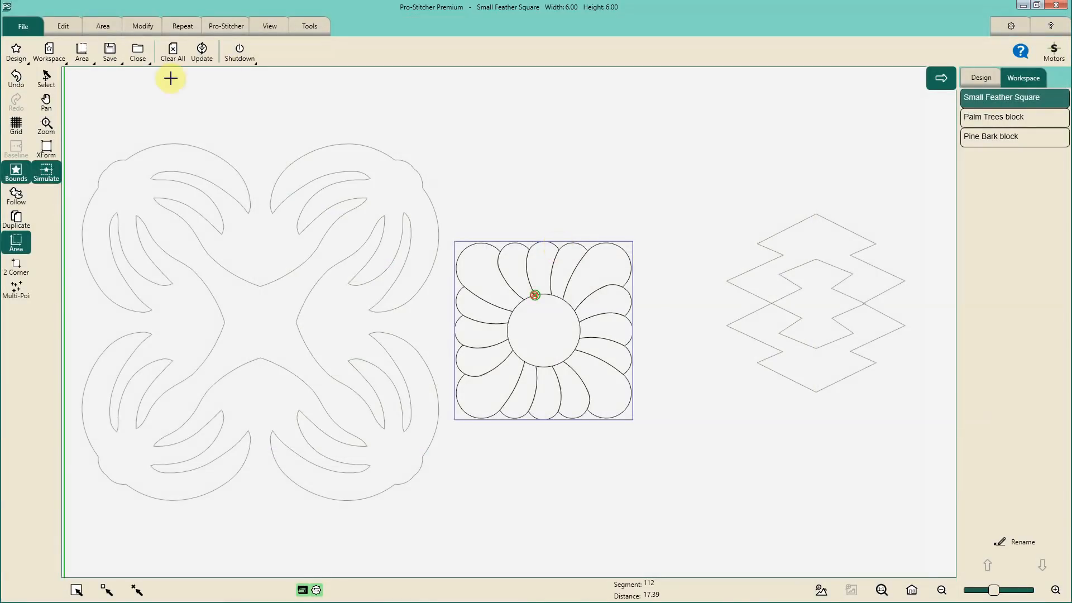
Clear all designs from the workspace.
click(173, 55)
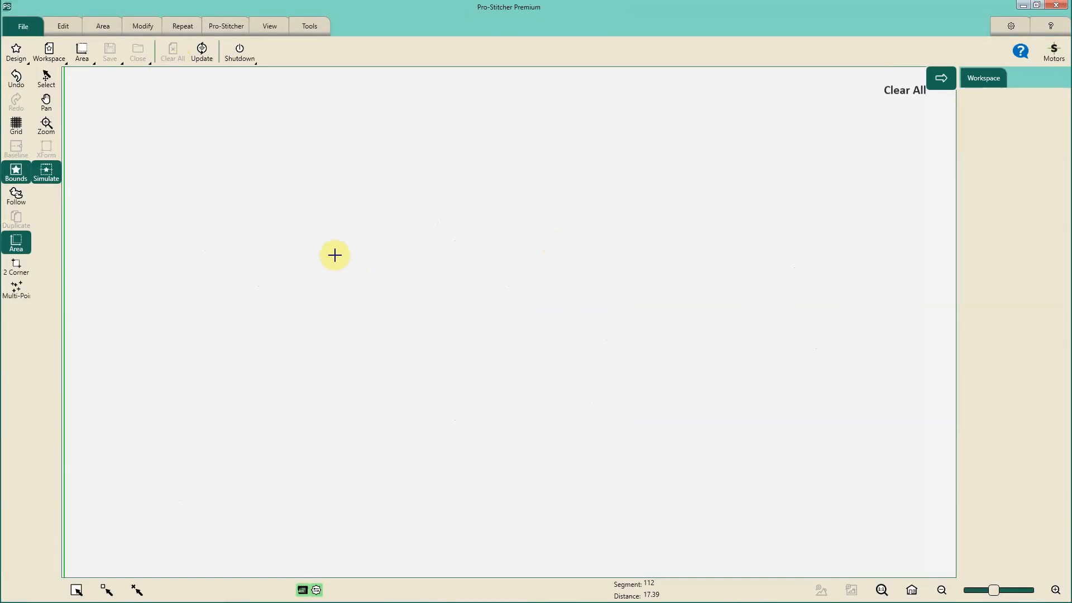
click(50, 50)
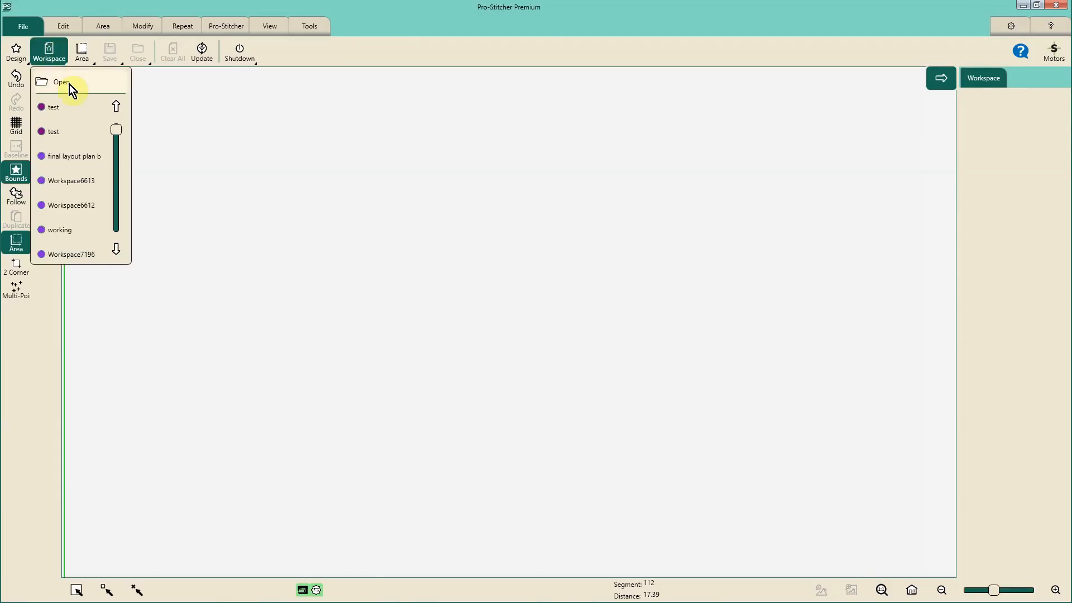
click(71, 84)
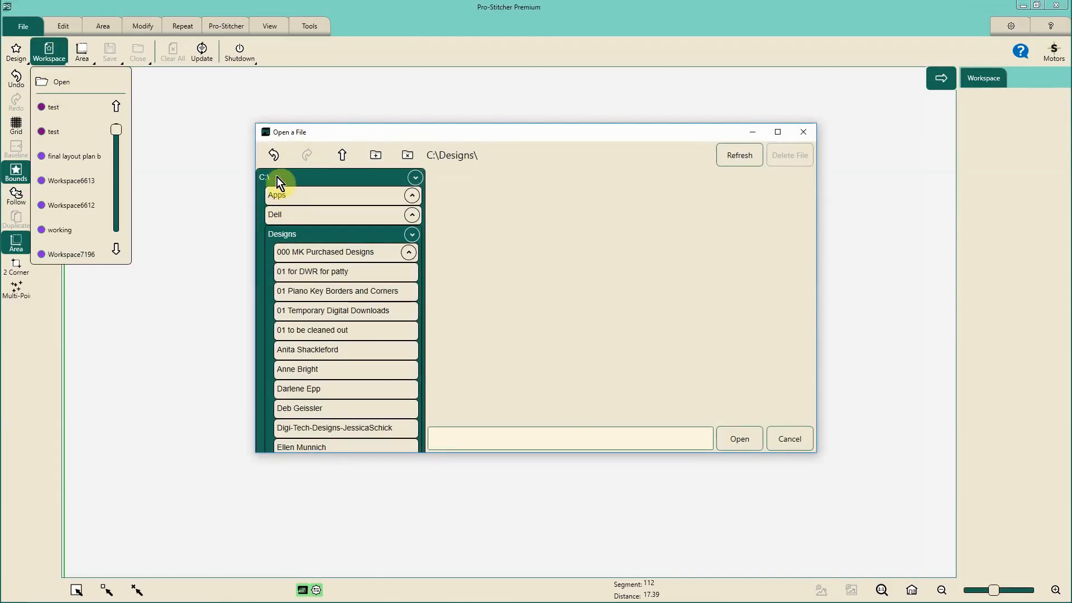
click(287, 231)
click(312, 353)
click(460, 300)
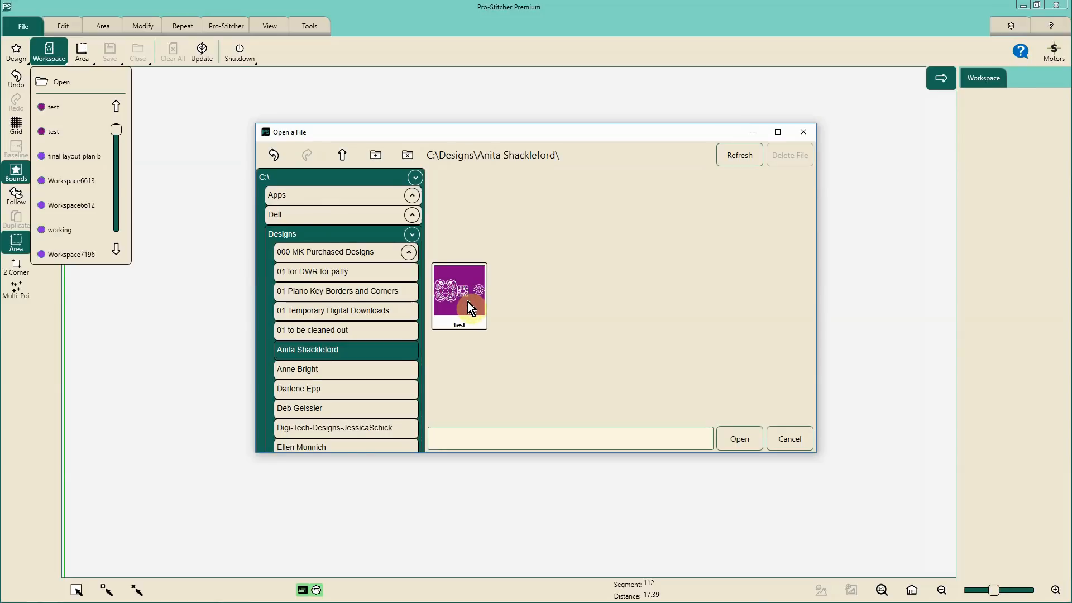
click(468, 302)
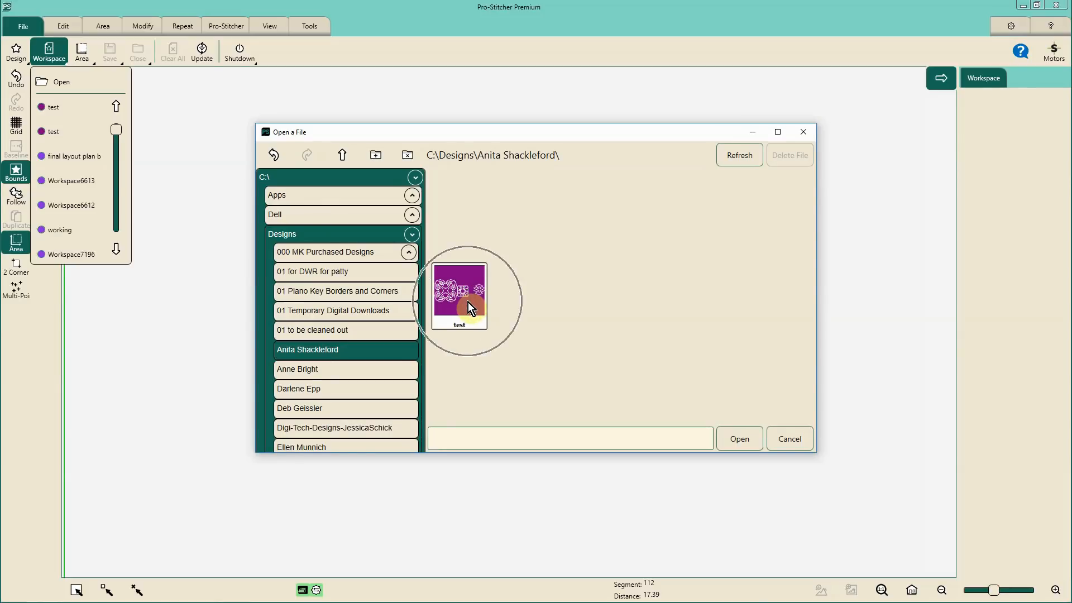
click(803, 445)
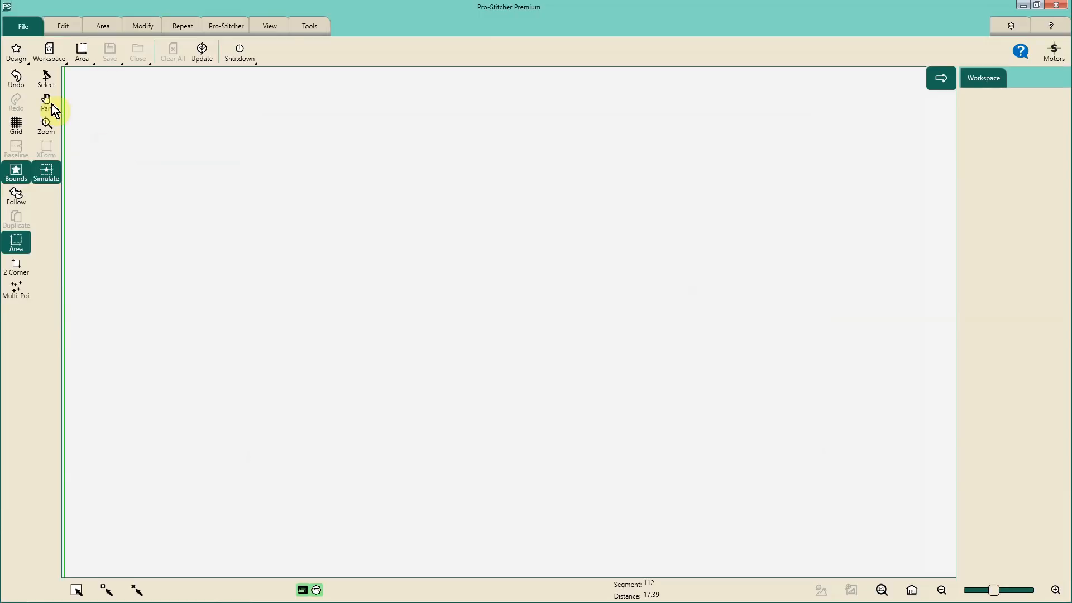
Open the saved workspace file test.hqw from the designer's folder.
click(52, 56)
click(68, 84)
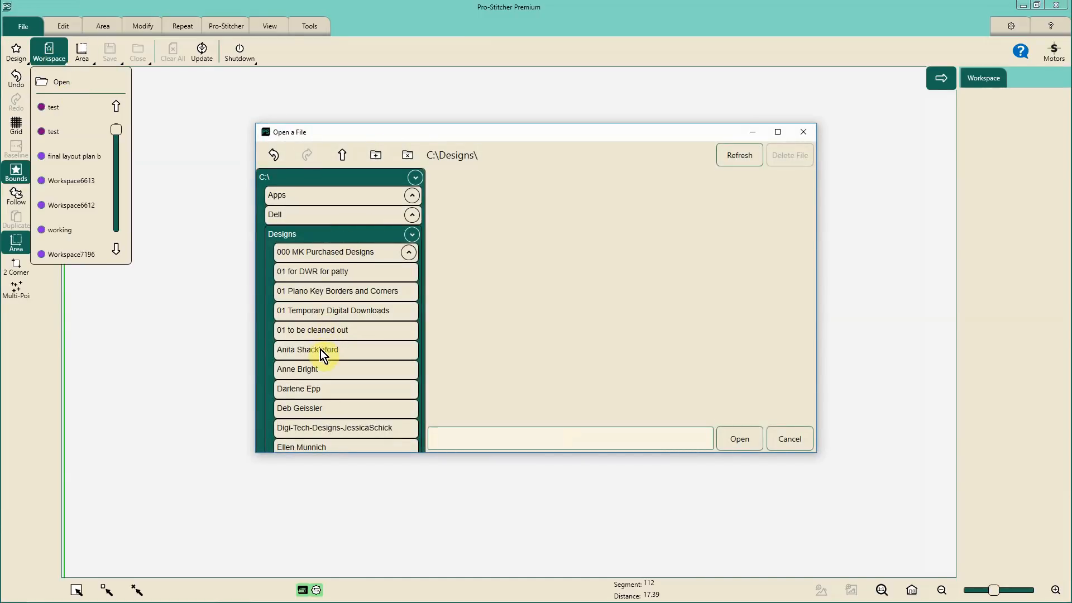
click(321, 349)
click(474, 293)
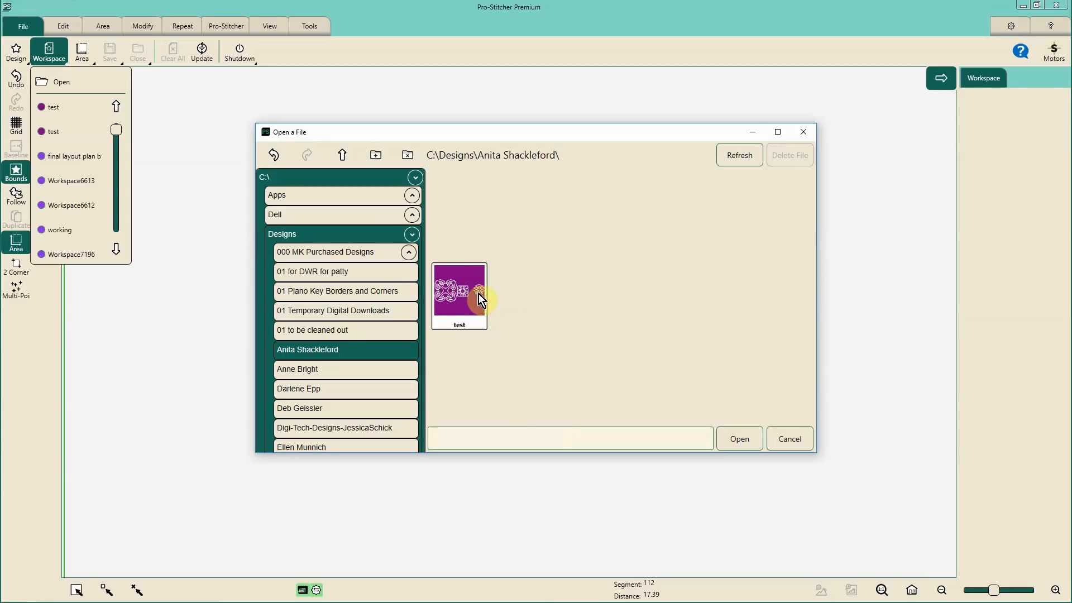
click(56, 107)
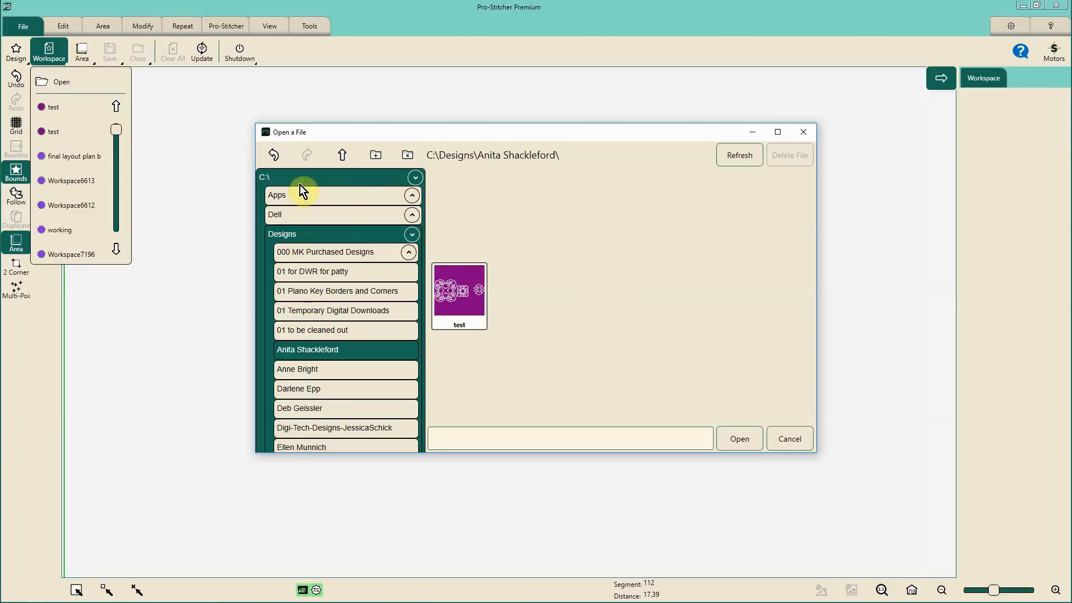
click(464, 293)
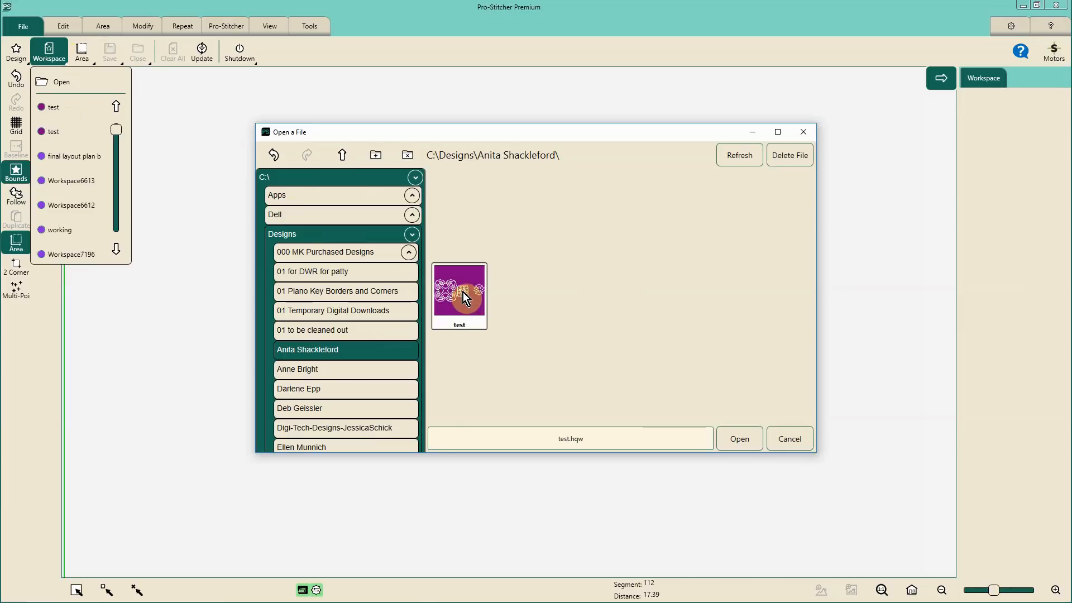
click(738, 440)
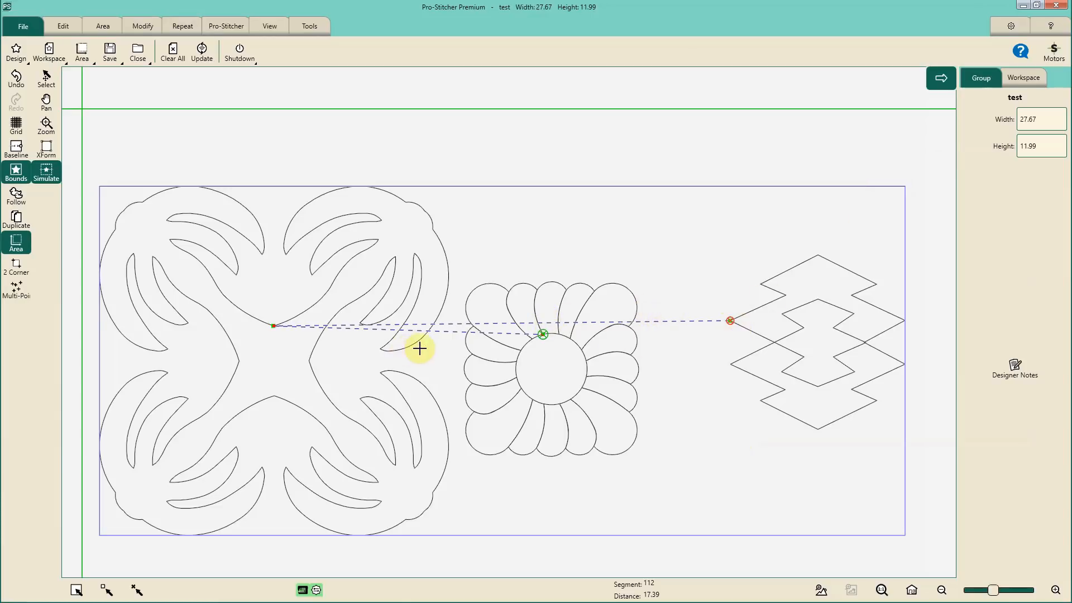
Examine how the reopened designs are listed in the workspace, collapsing and expanding the "test" group.
click(502, 327)
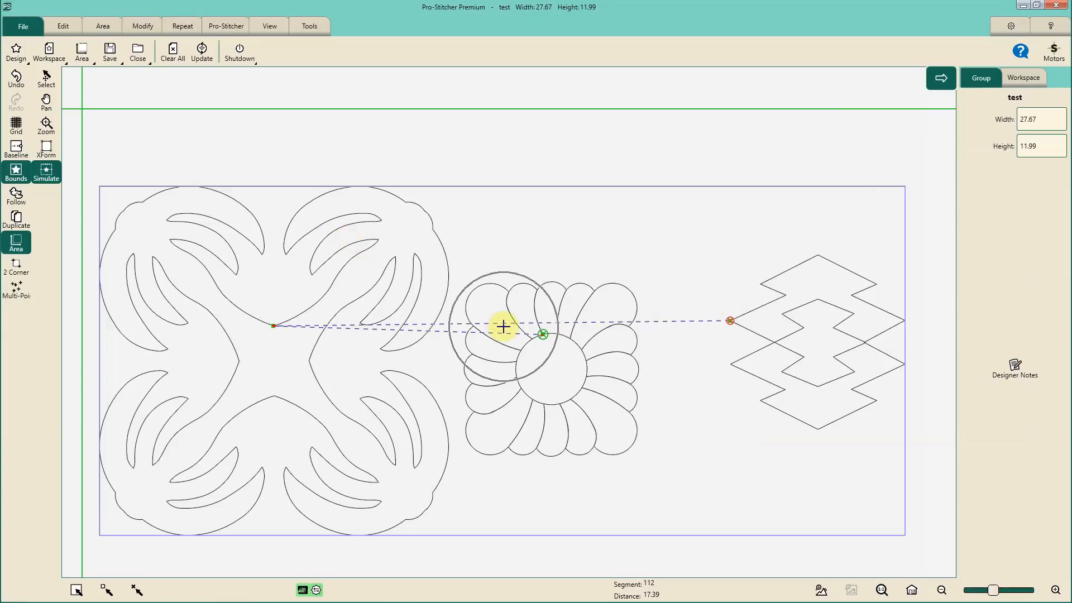
click(771, 319)
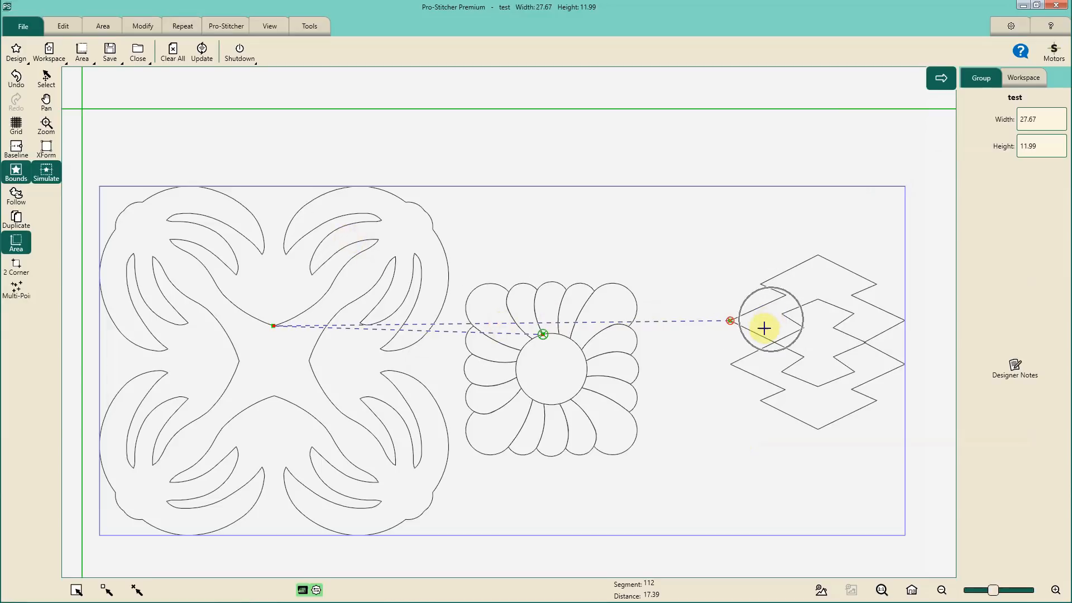
click(1021, 80)
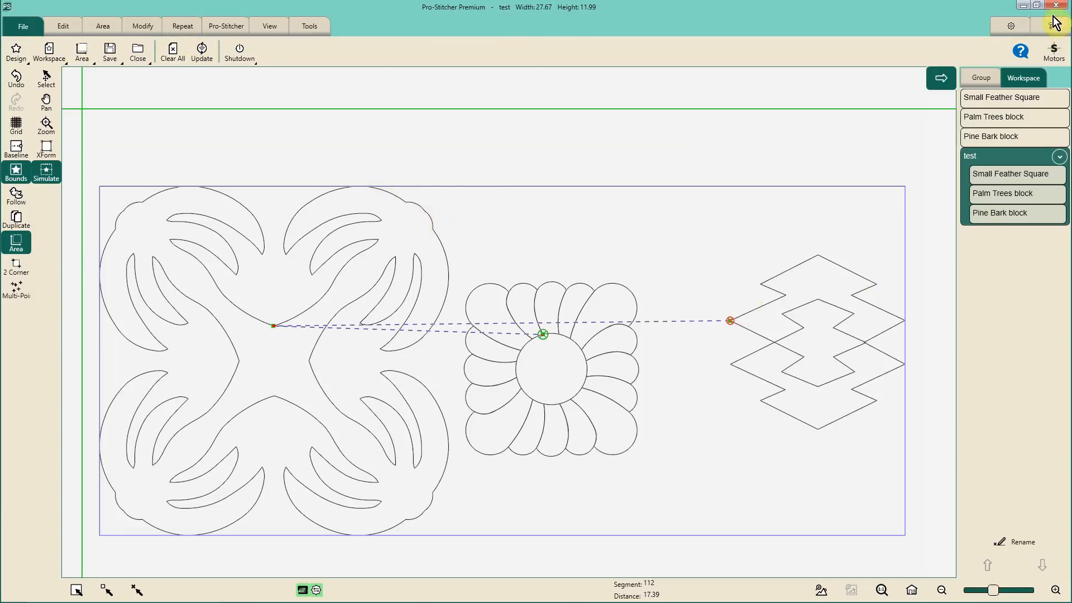
click(1022, 78)
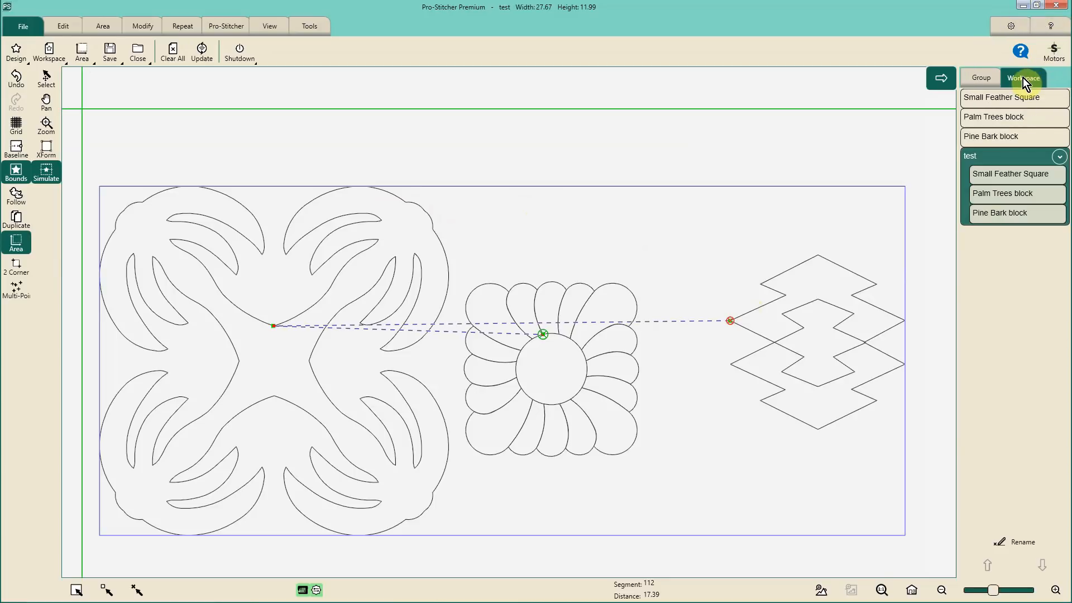
key(ctrl)
key(ctrl)
click(1059, 158)
click(1060, 159)
click(1059, 158)
click(1060, 158)
click(1059, 158)
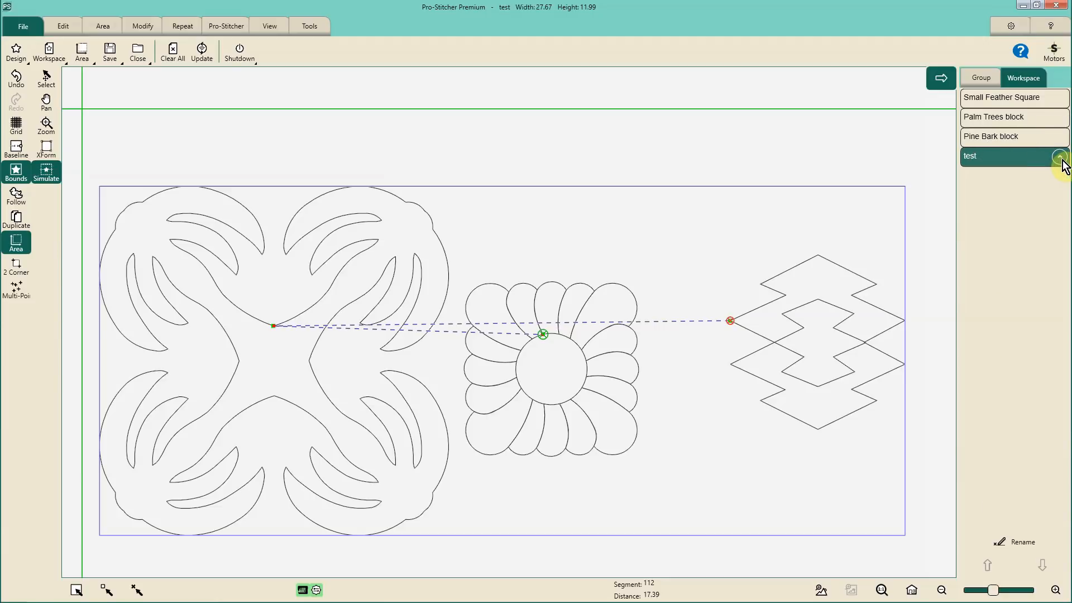
click(1060, 158)
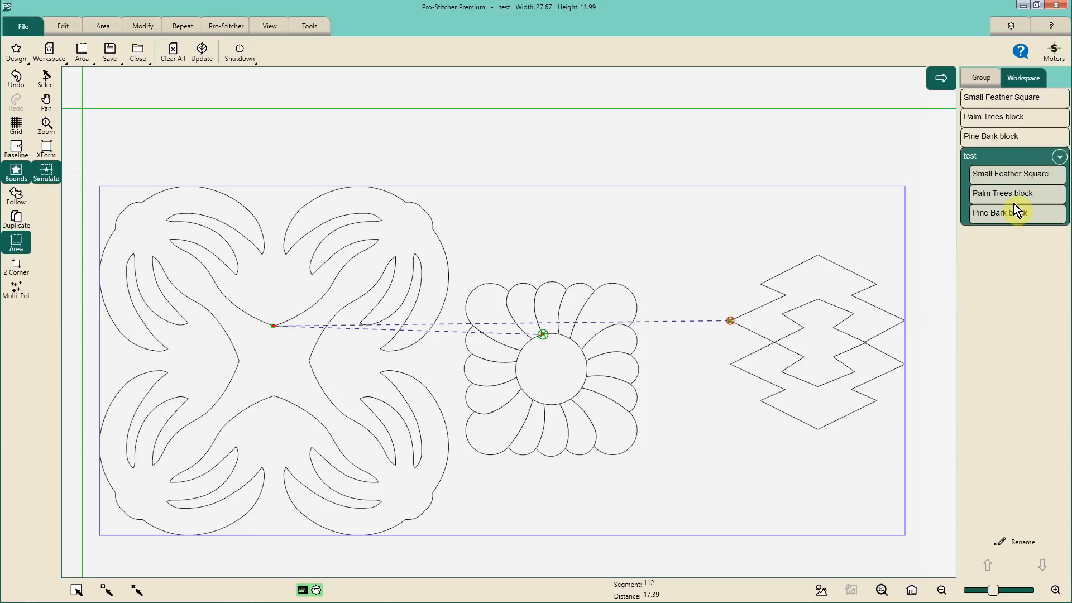
Dissolve the "test" group and select Small Feather Square, Palm Trees block and Pine Bark block individually.
click(134, 593)
click(138, 594)
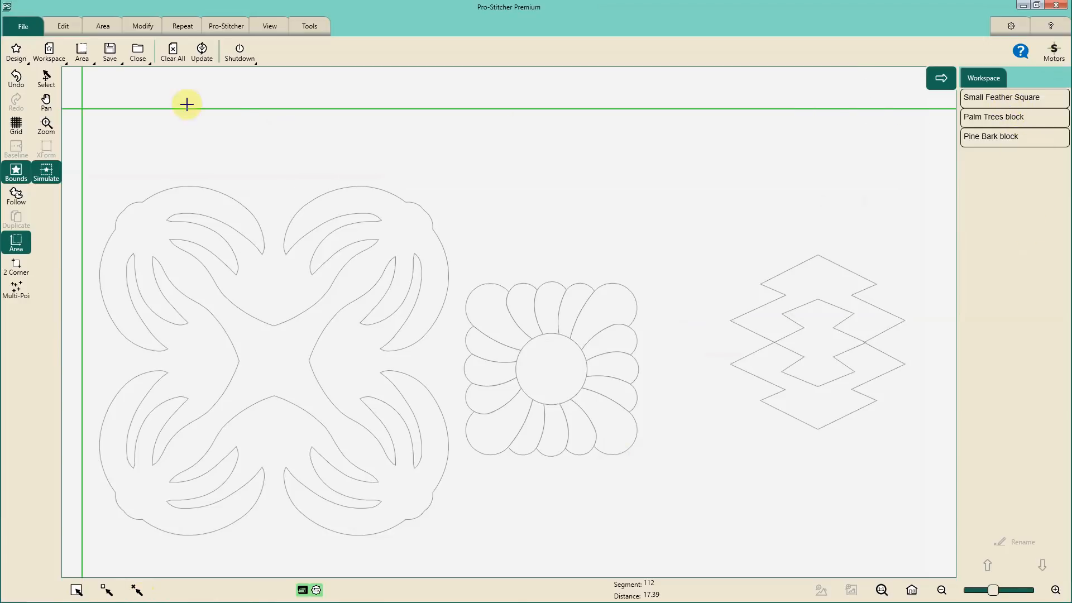
click(981, 102)
click(990, 118)
click(999, 136)
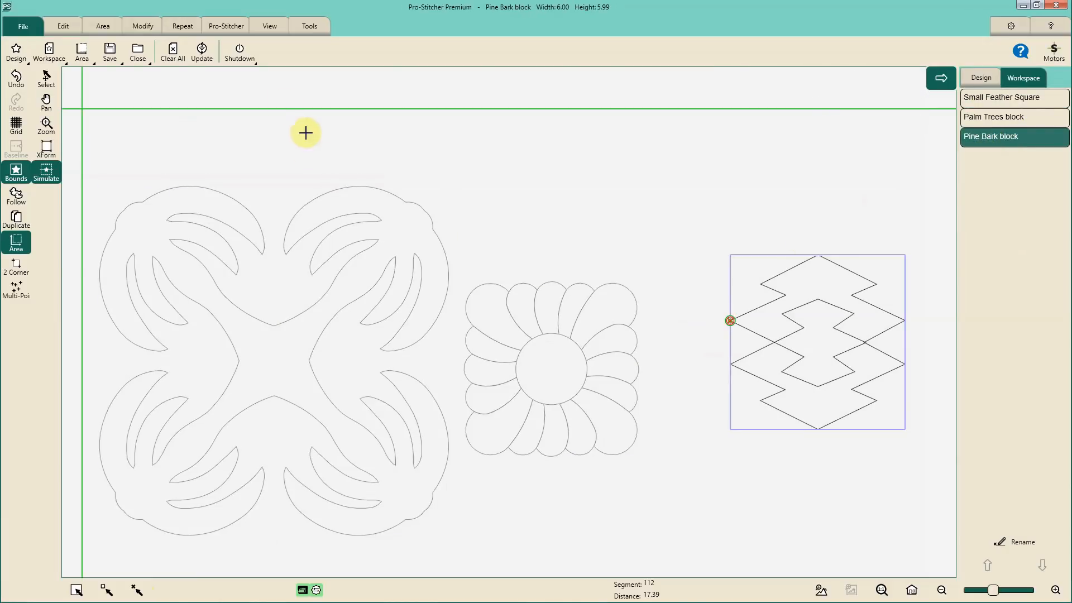
Clear all designs and reopen the workspace file test.hqw from the designer's folder.
click(174, 52)
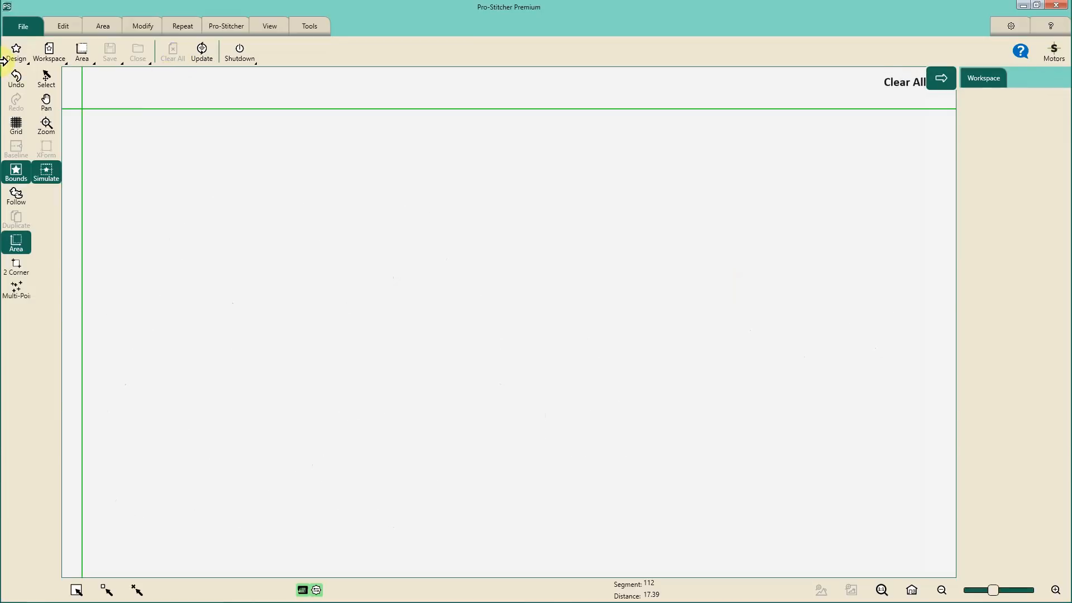
click(51, 55)
click(60, 82)
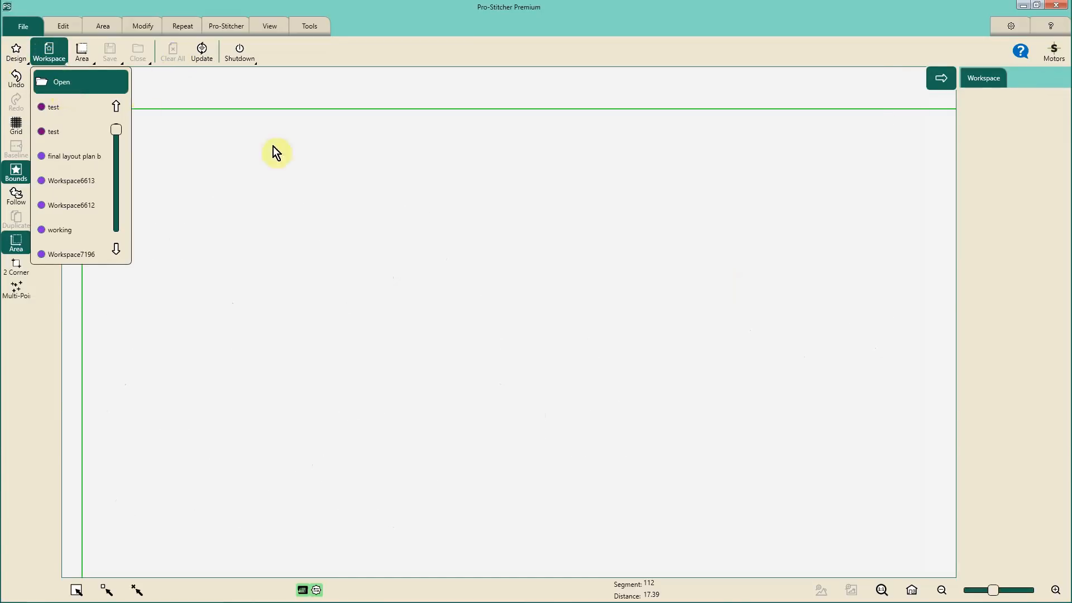
click(469, 291)
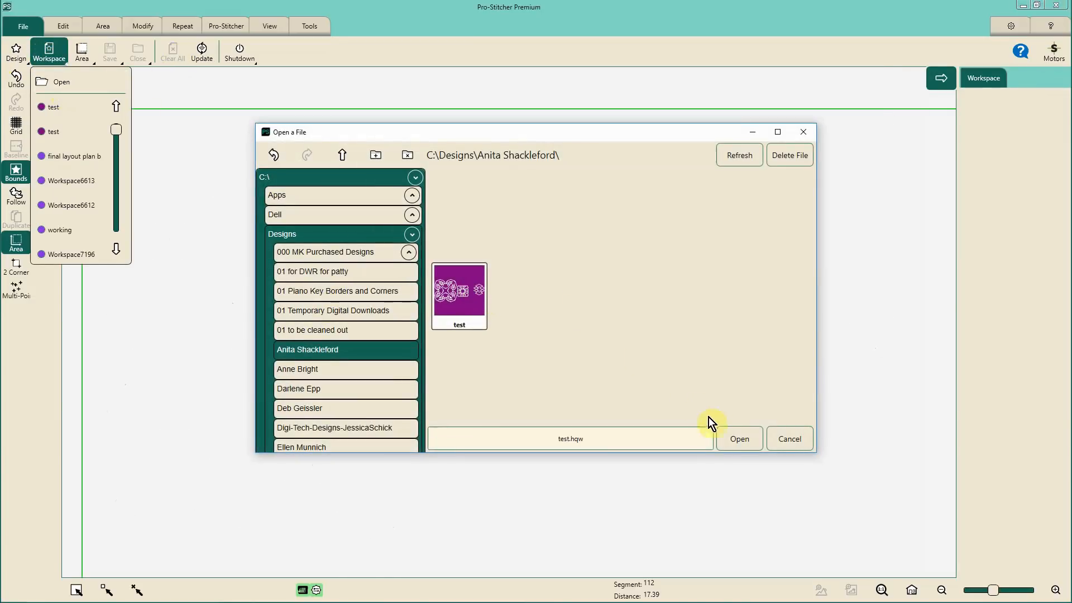
click(732, 435)
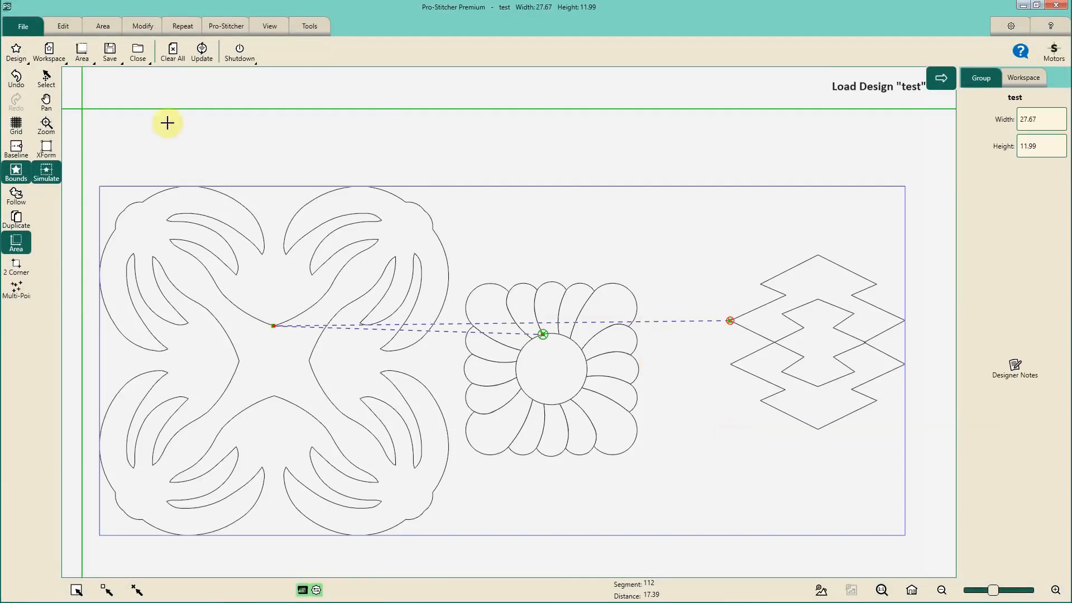
Move only Small Feather Square upward and slightly right, then check the "test" group's members and deselect everything.
click(45, 78)
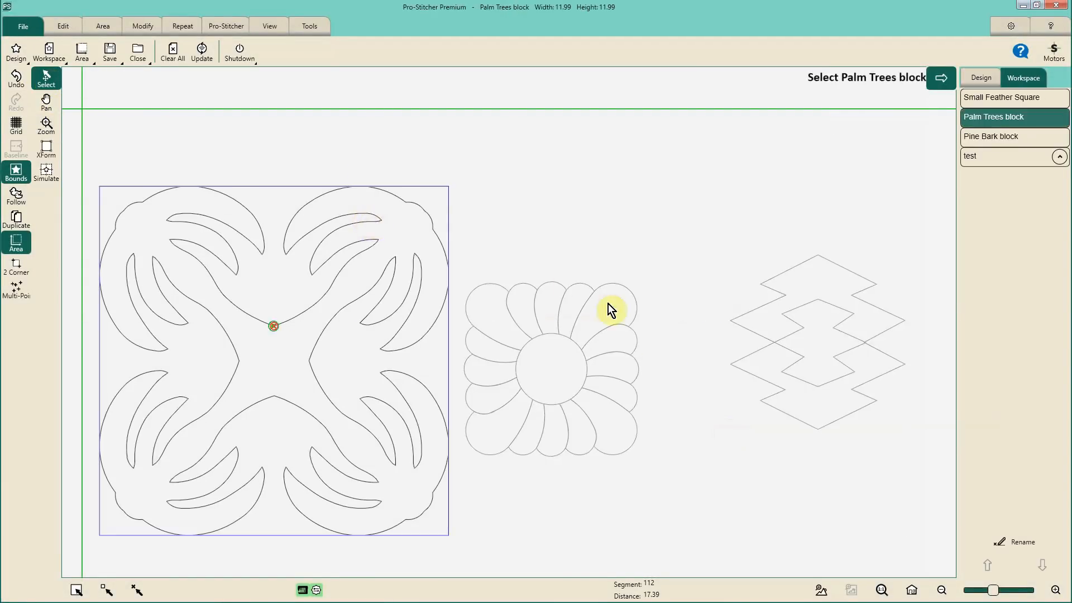
drag(603, 309, 628, 199)
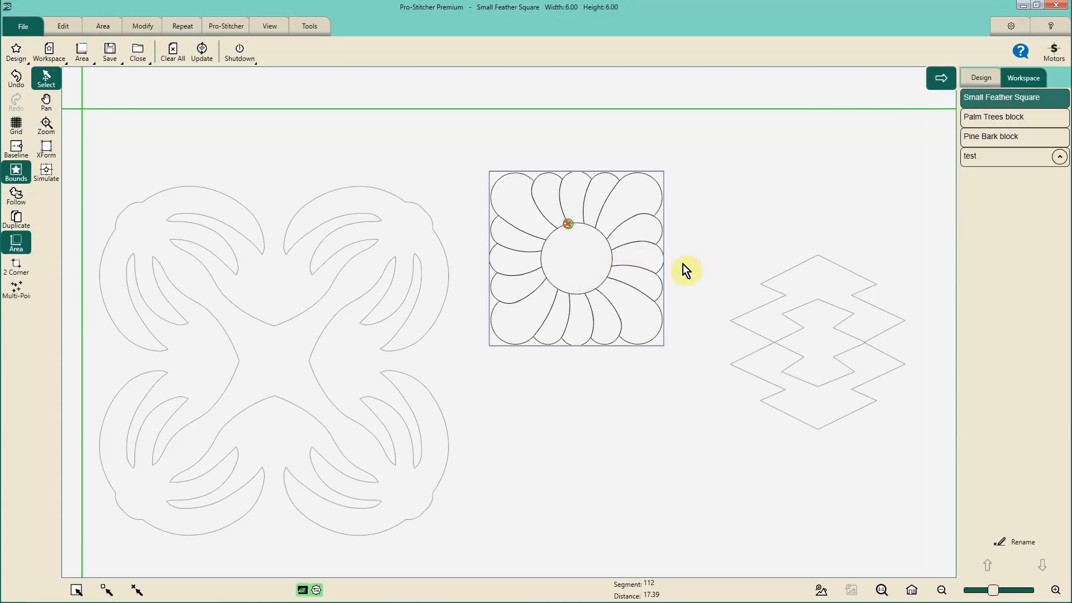
click(986, 161)
click(1059, 156)
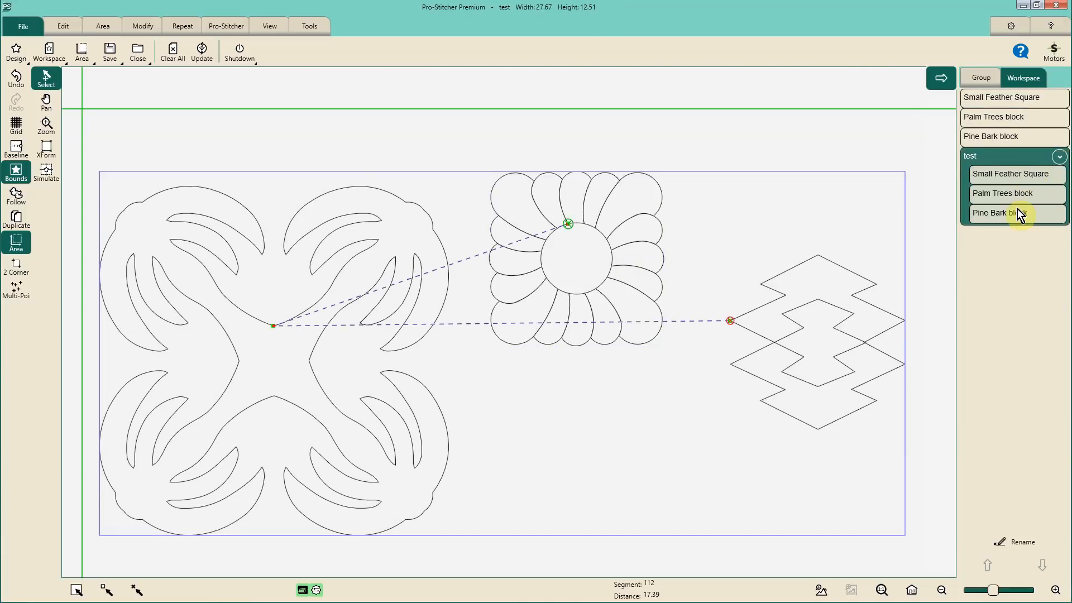
click(703, 126)
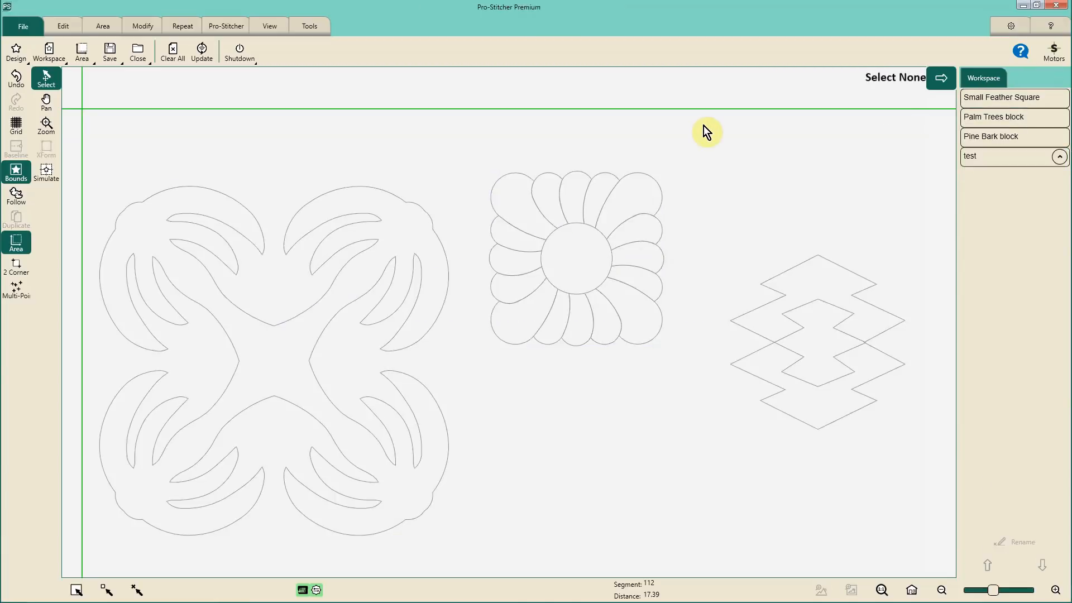
Select Small Feather Square on its own, then select the "test" group and expand its list of designs.
click(611, 221)
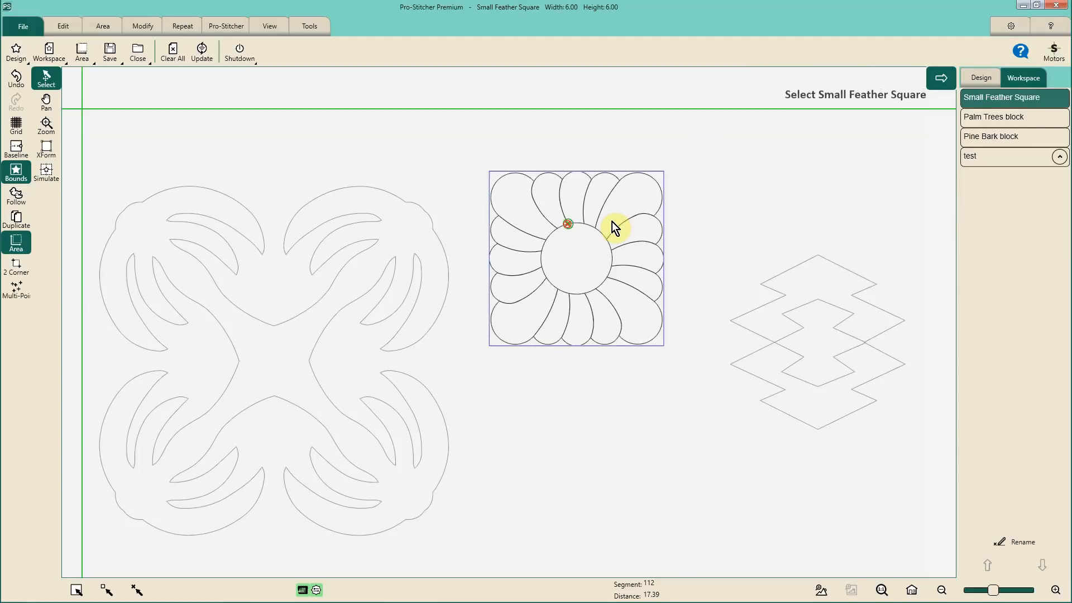
click(999, 168)
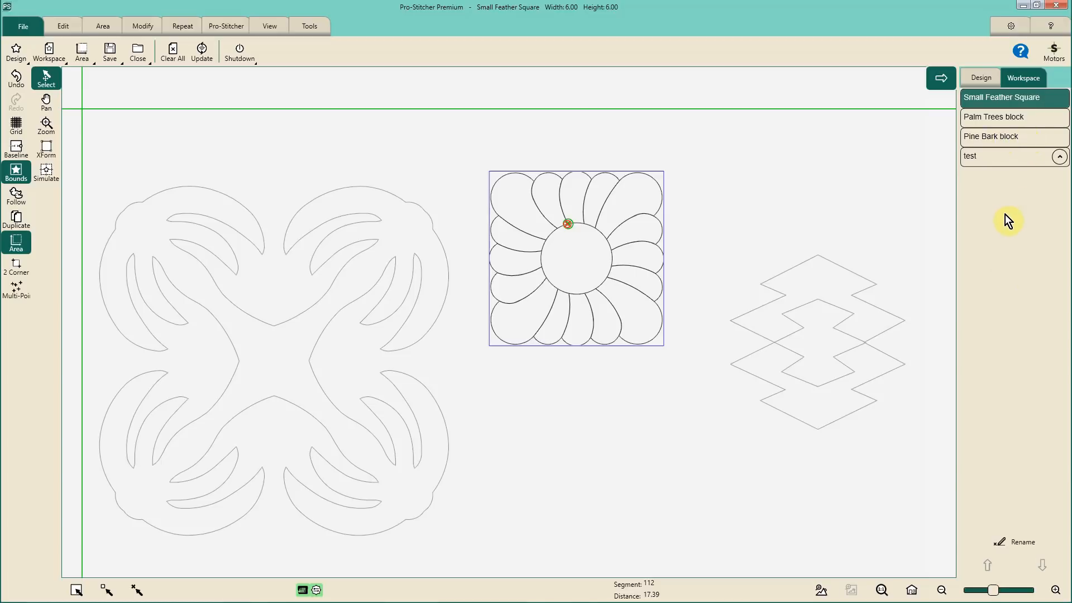
click(1059, 161)
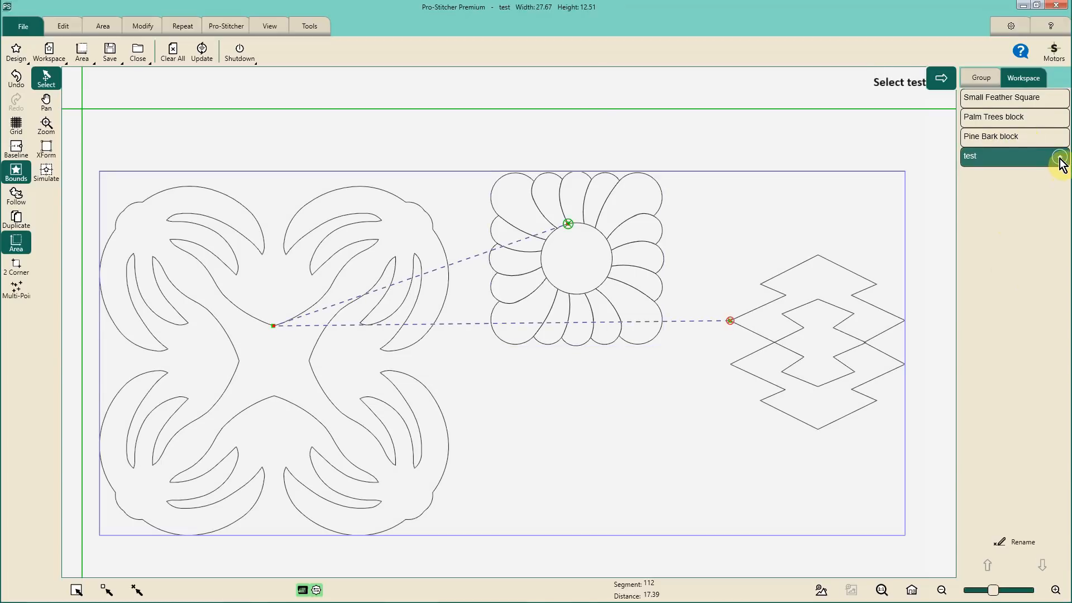
click(1059, 160)
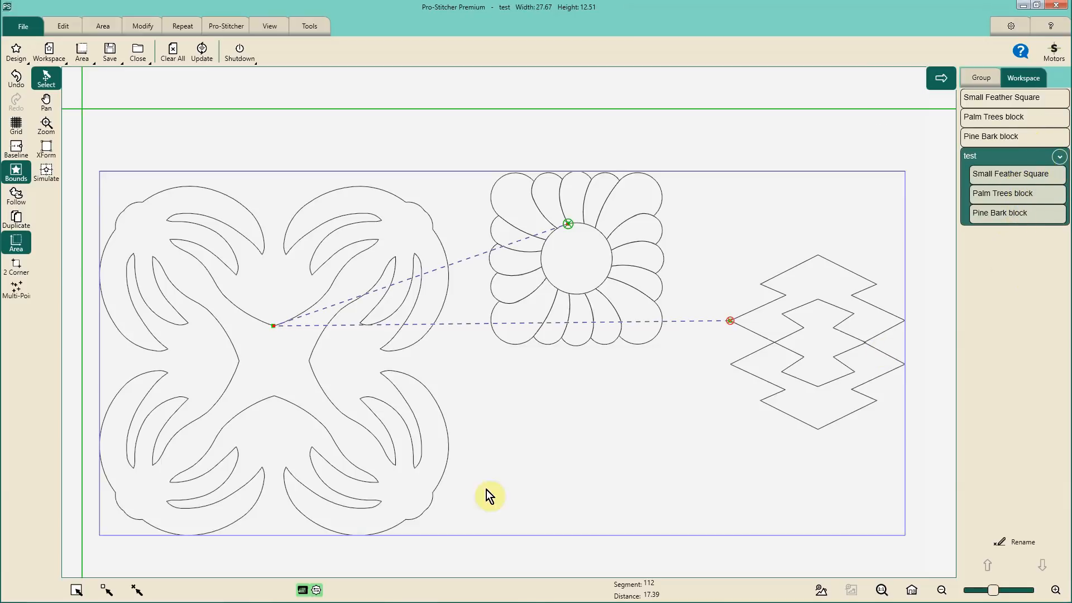
Dissolve the "test" group and try selecting the Palm Trees block and Small Feather Square together.
click(138, 592)
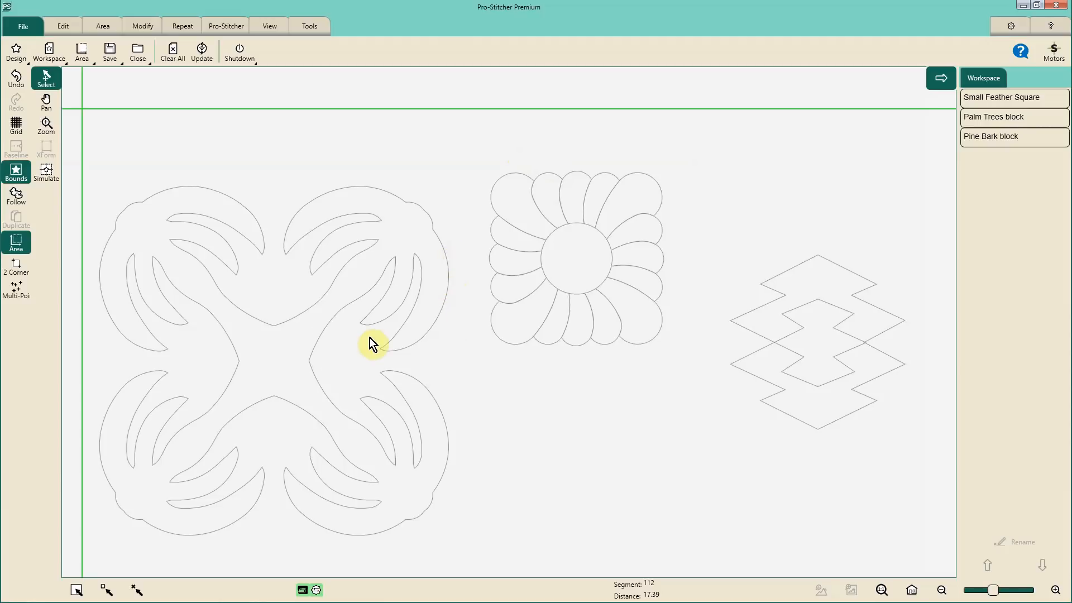
key(ctrl)
key(ctrl)
click(385, 267)
click(384, 256)
click(541, 212)
key(ctrl)
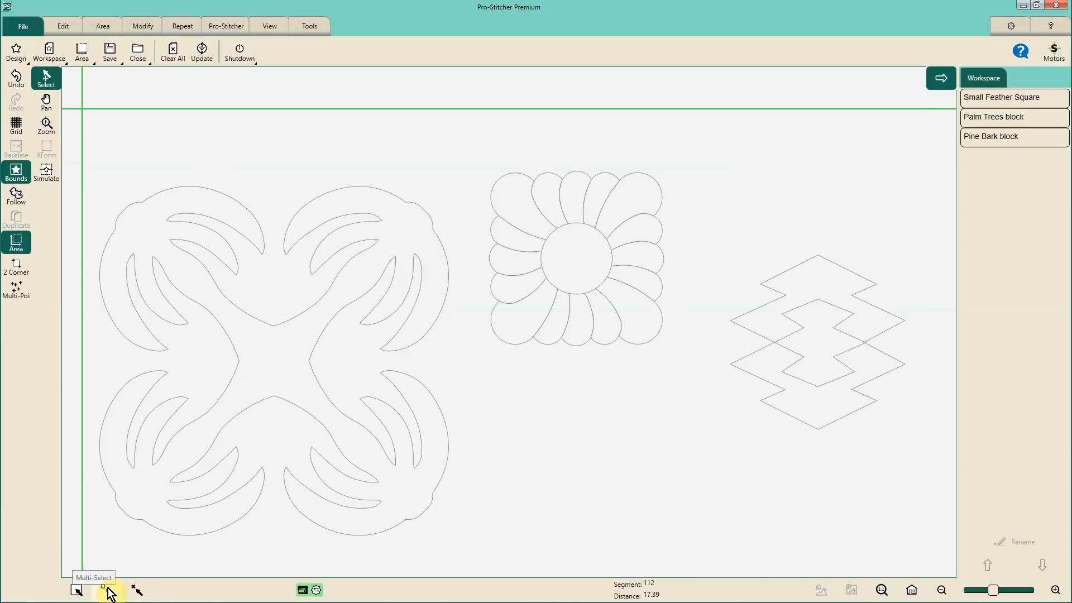
Multi-select the Palm Trees block and Small Feather Square as a temporary group.
click(108, 591)
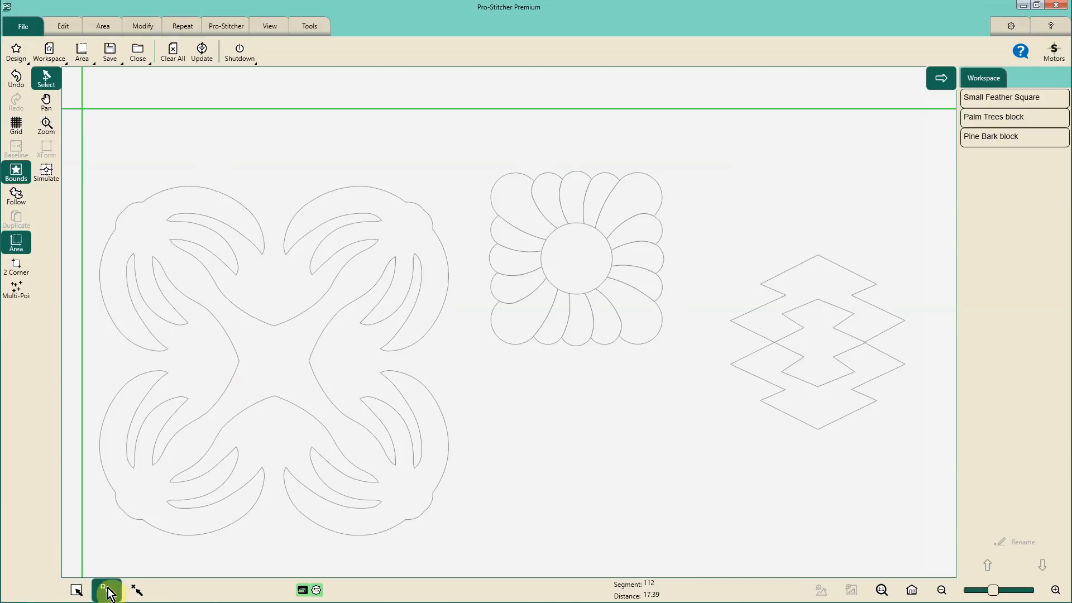
click(292, 320)
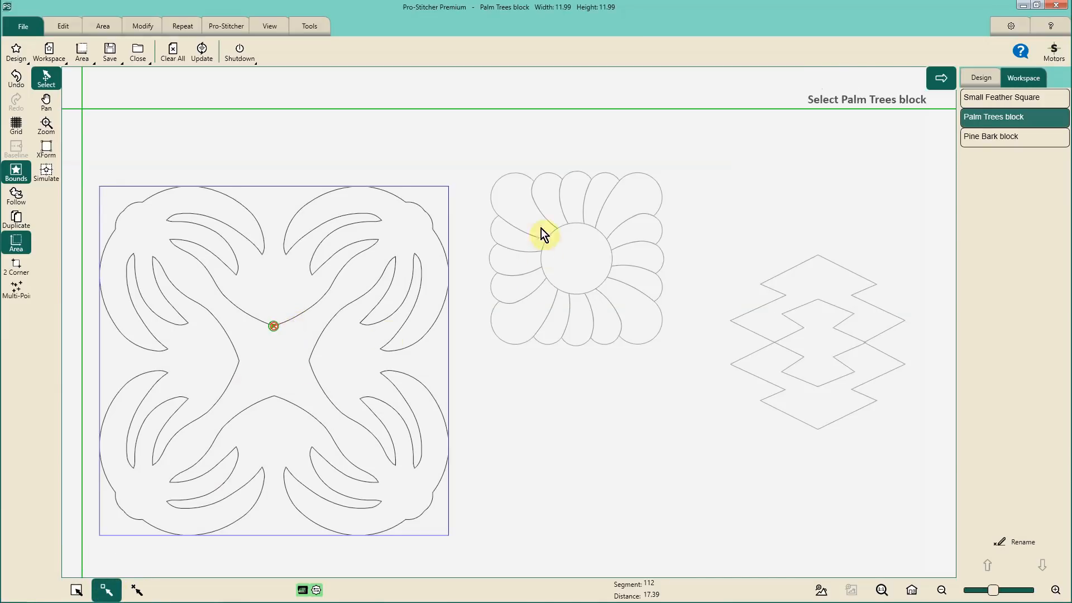
click(542, 210)
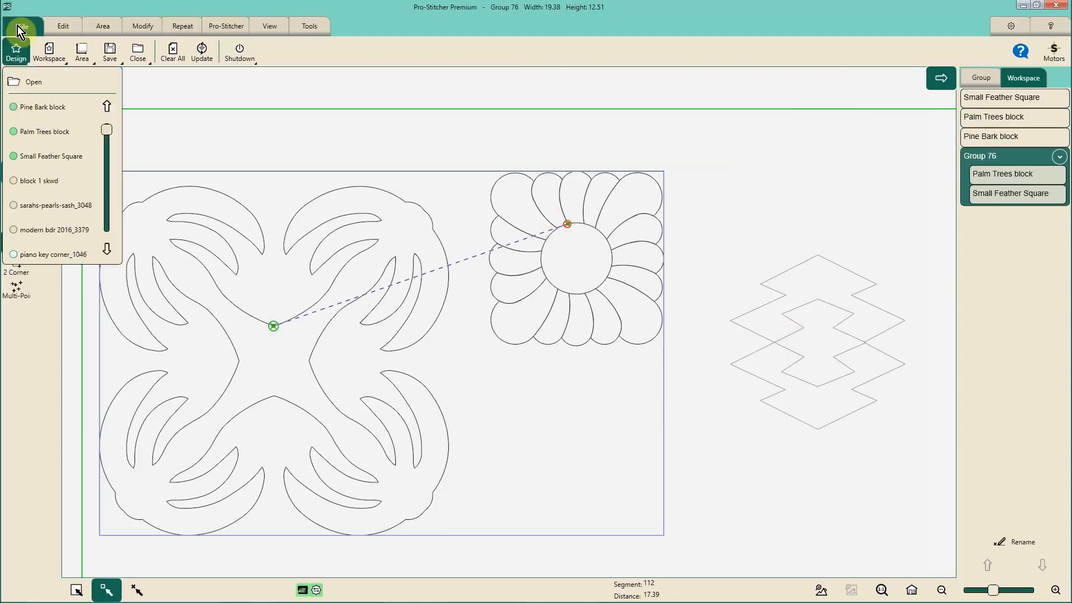
Start saving the selected group, compare the HQF and HQP file types, and choose HQF.
click(18, 26)
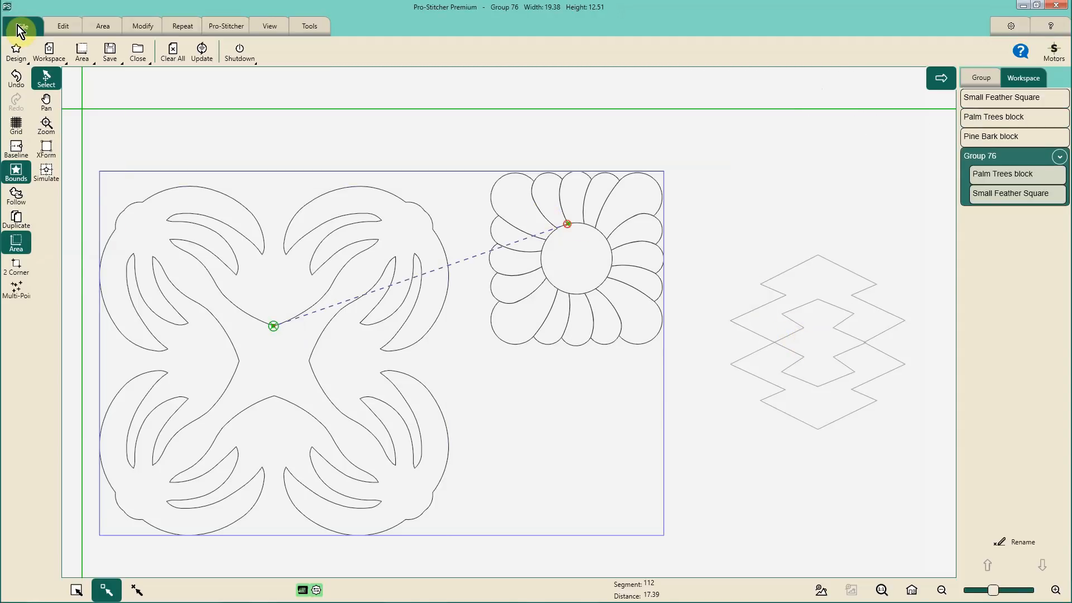
click(115, 58)
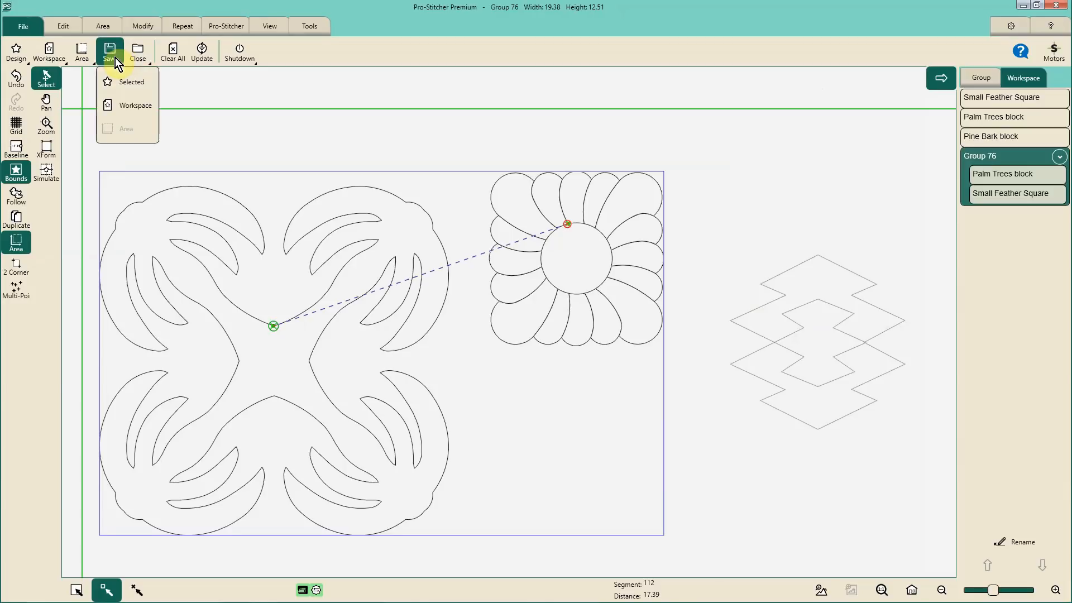
click(132, 82)
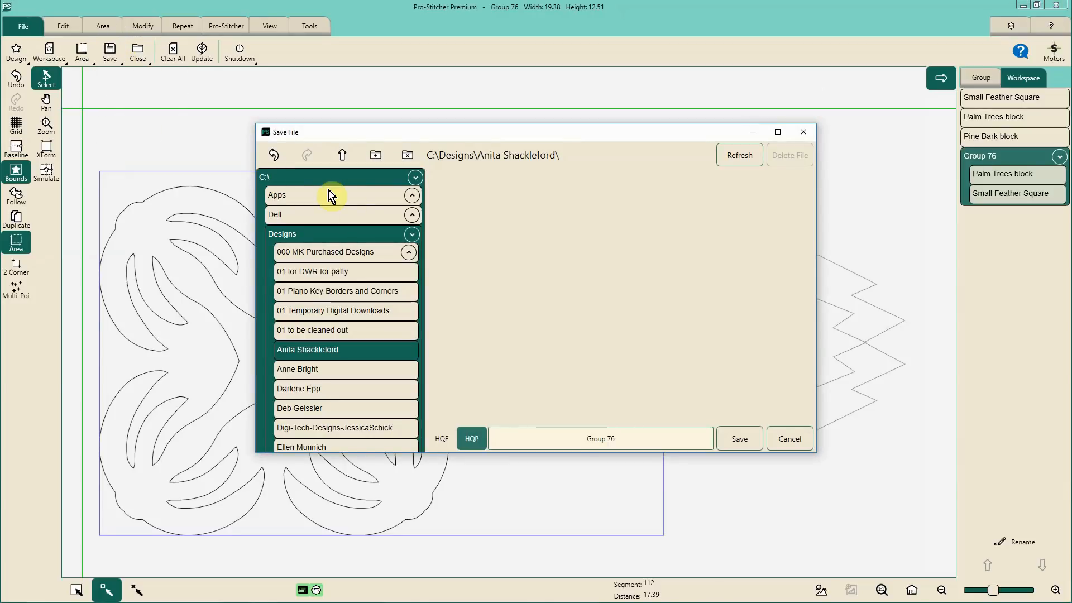
click(444, 440)
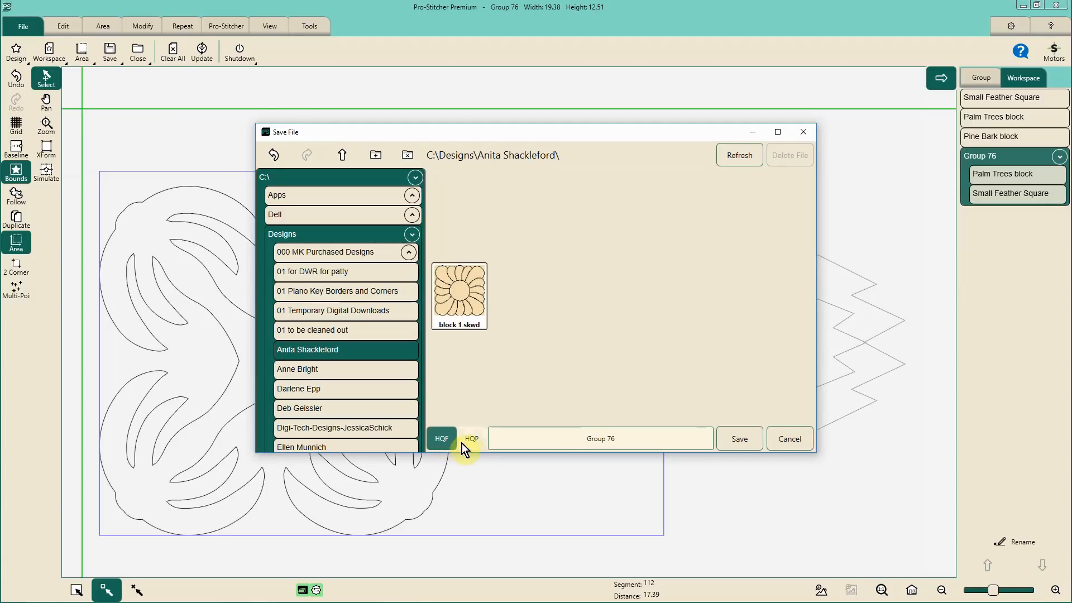
click(470, 443)
click(443, 441)
click(442, 449)
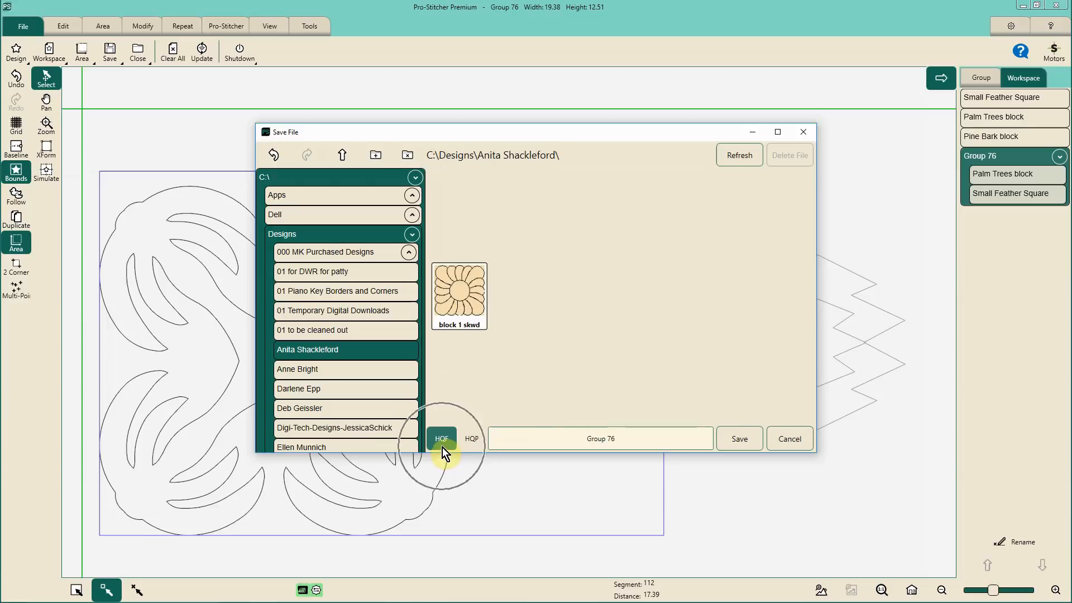
click(476, 441)
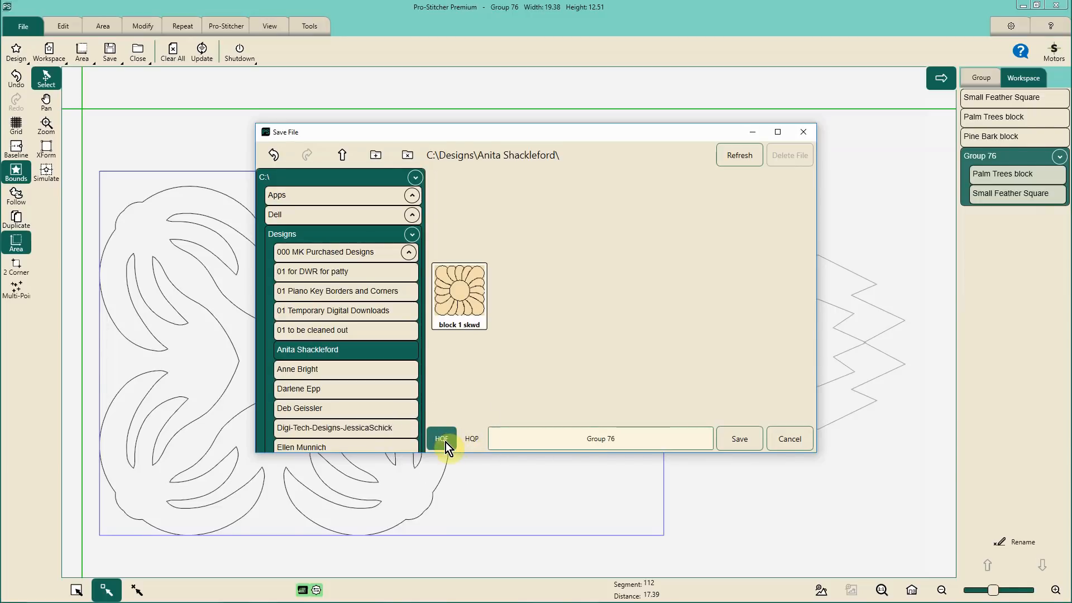
Name the HQF file "option 1" and save it in the designer's folder.
click(605, 445)
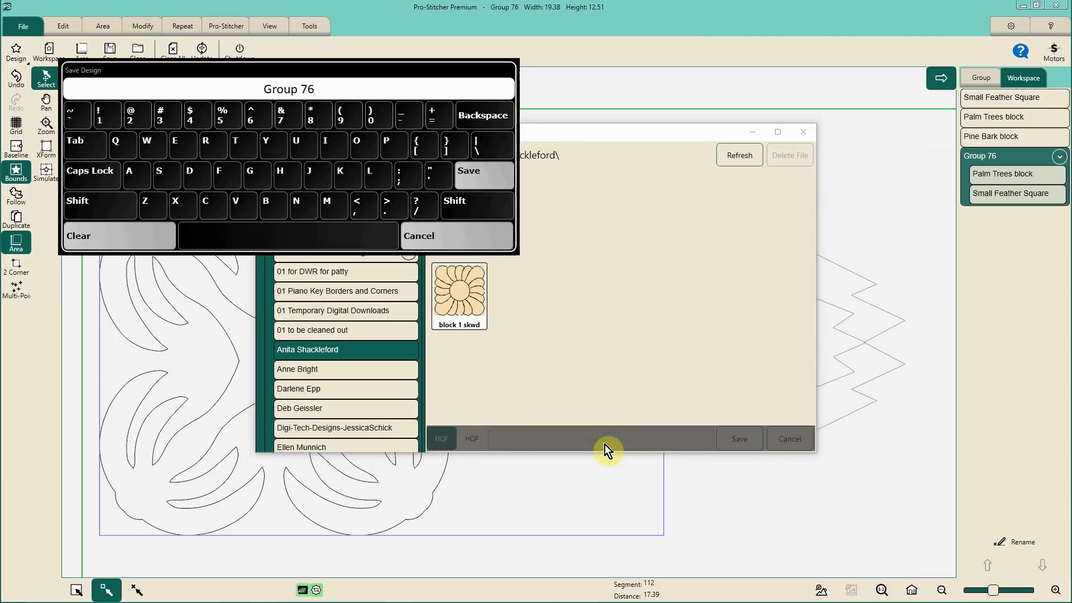
click(146, 236)
text(option 1)
click(482, 177)
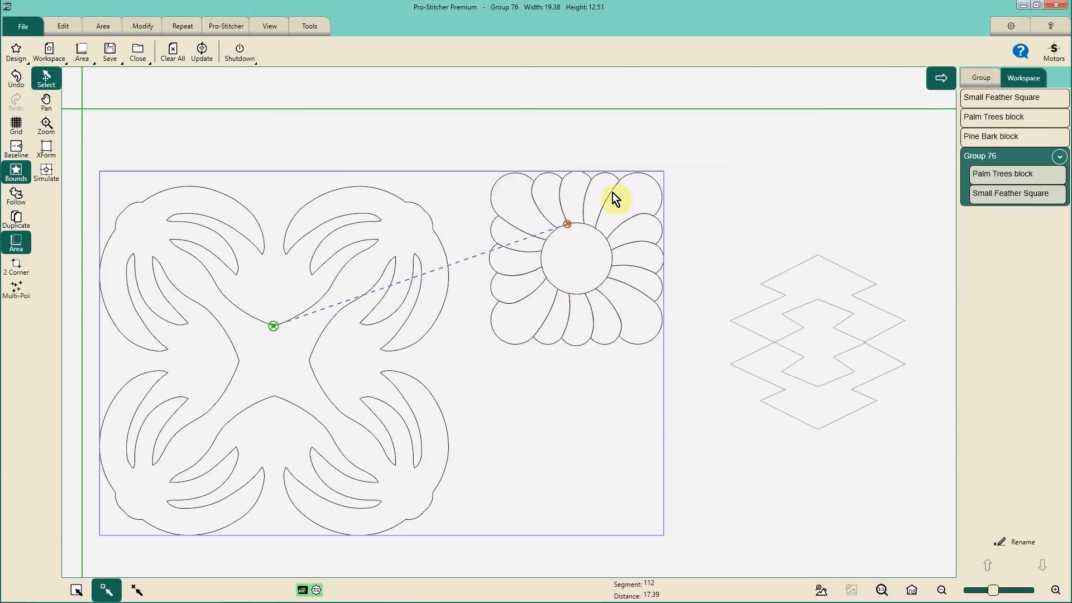
Deselect the designs and look at option 1 in the designer's folder without opening it.
click(137, 591)
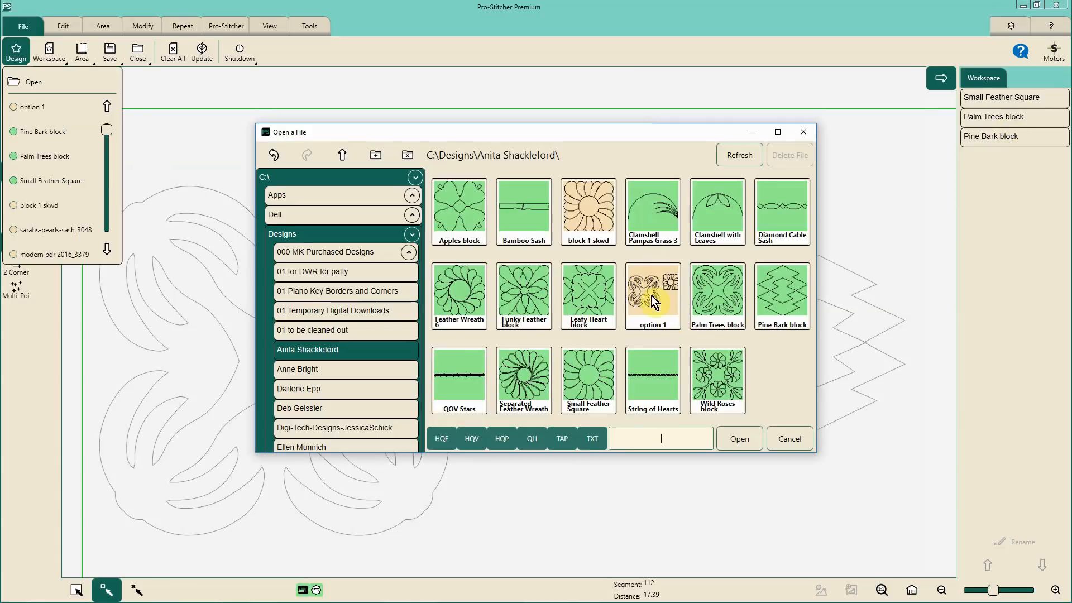
click(650, 300)
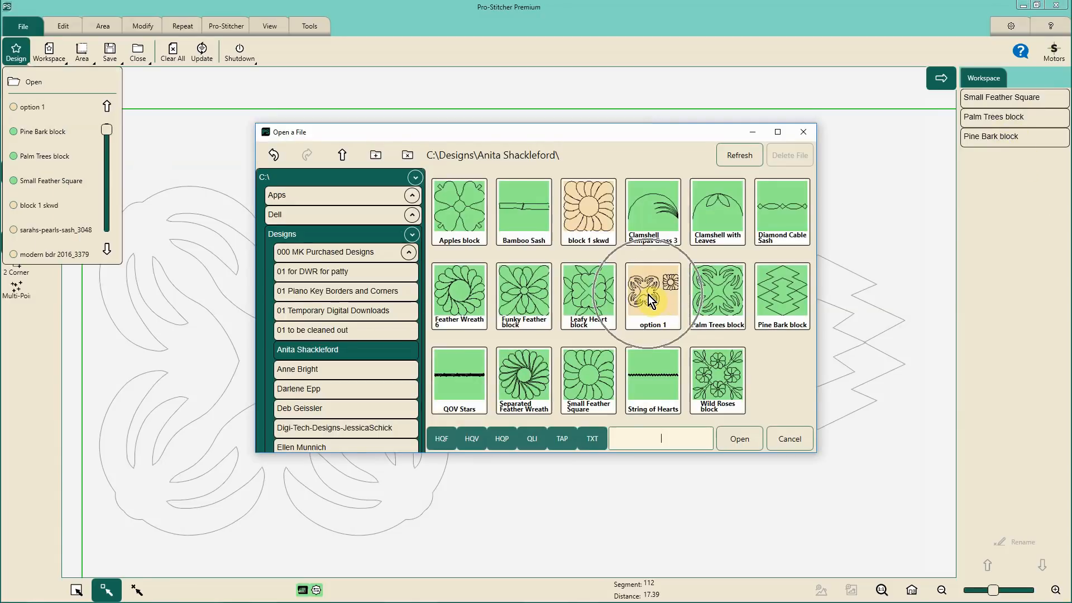
click(789, 438)
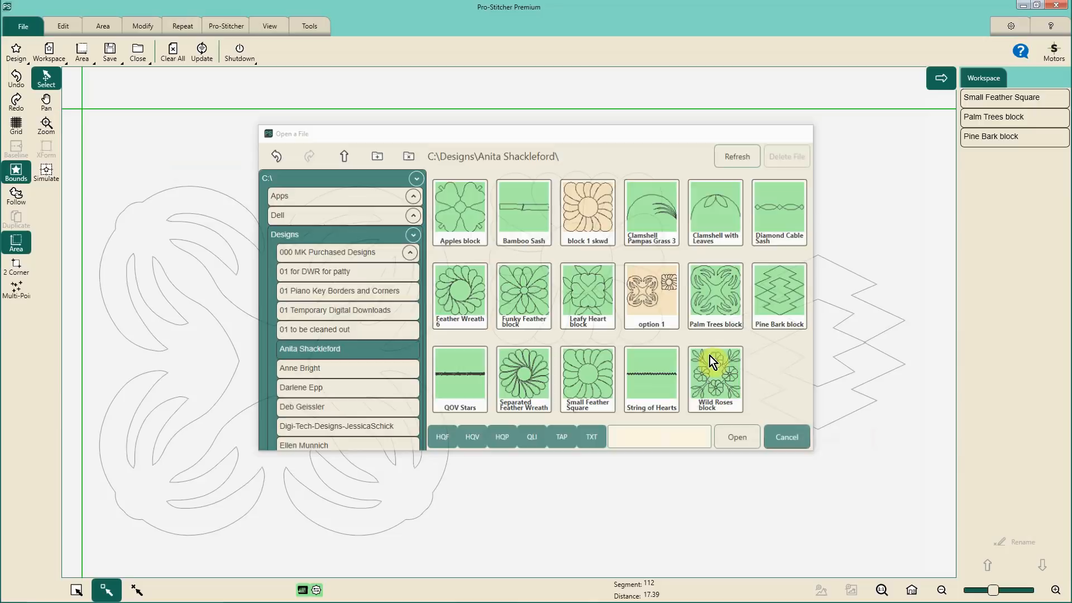
Open the saved option 1 design on a cleared workspace and check its entry in the workspace list.
click(172, 54)
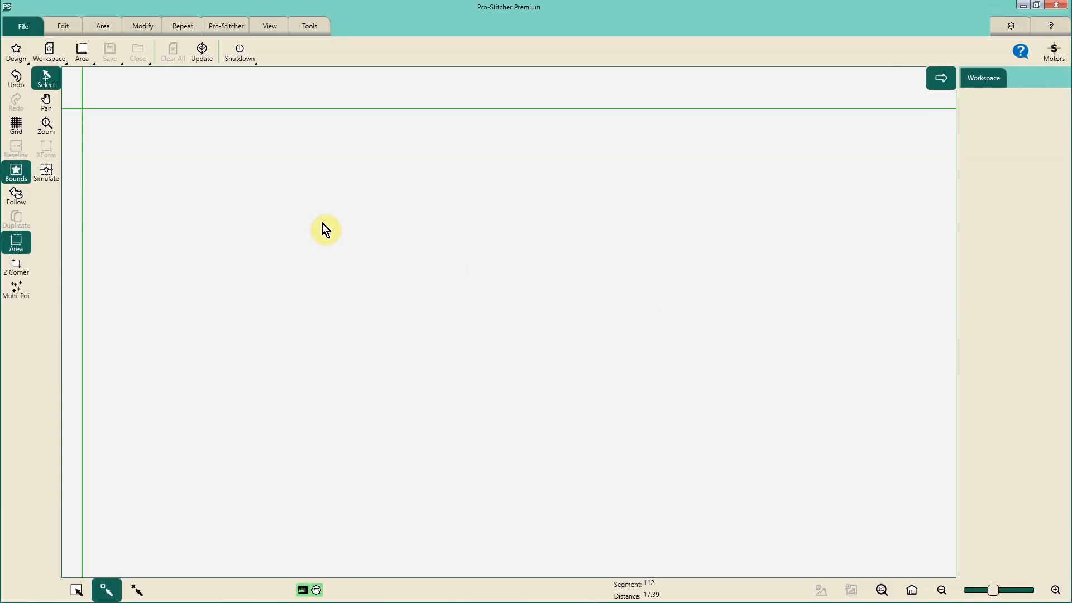
click(14, 53)
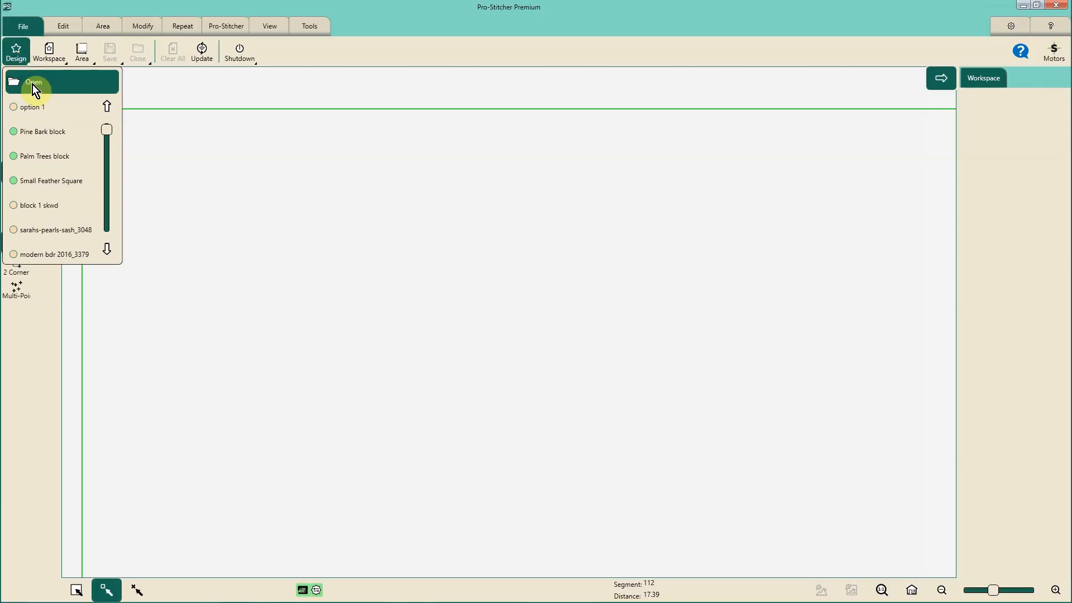
click(33, 84)
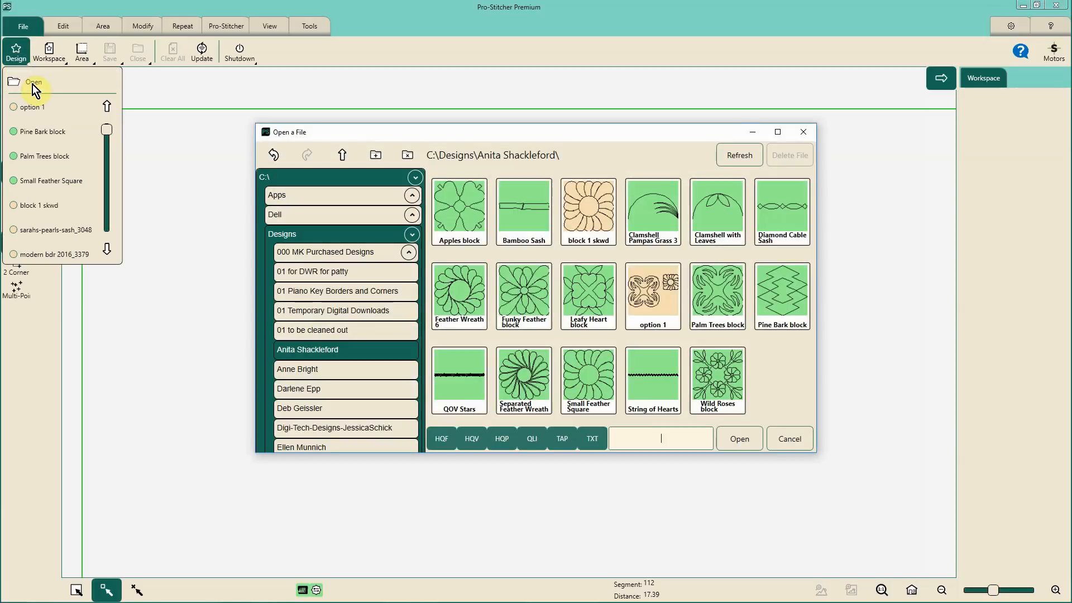
click(667, 302)
click(653, 300)
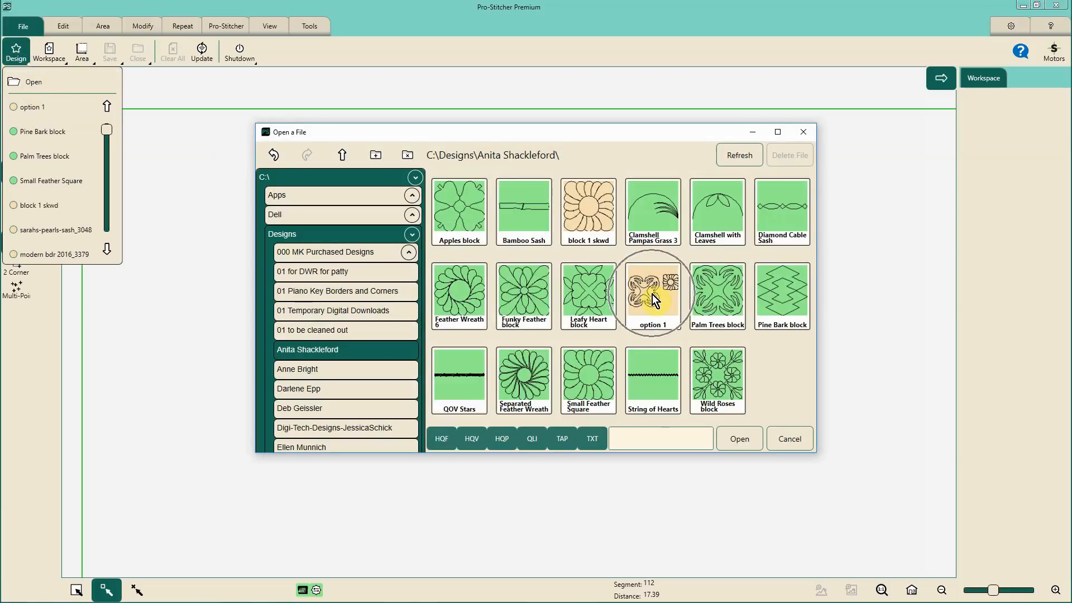
click(748, 439)
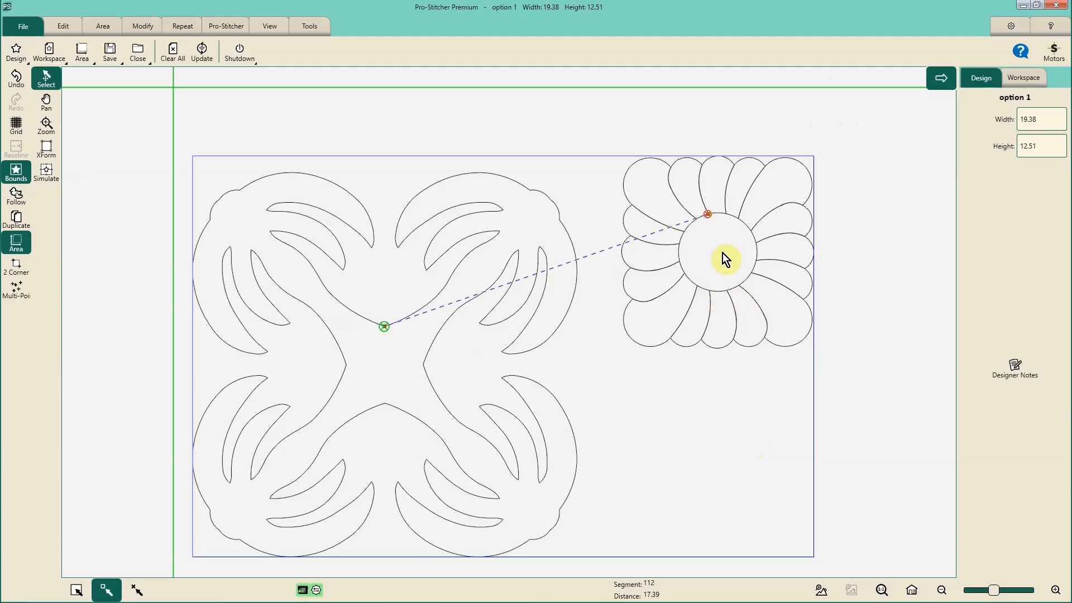
click(1025, 79)
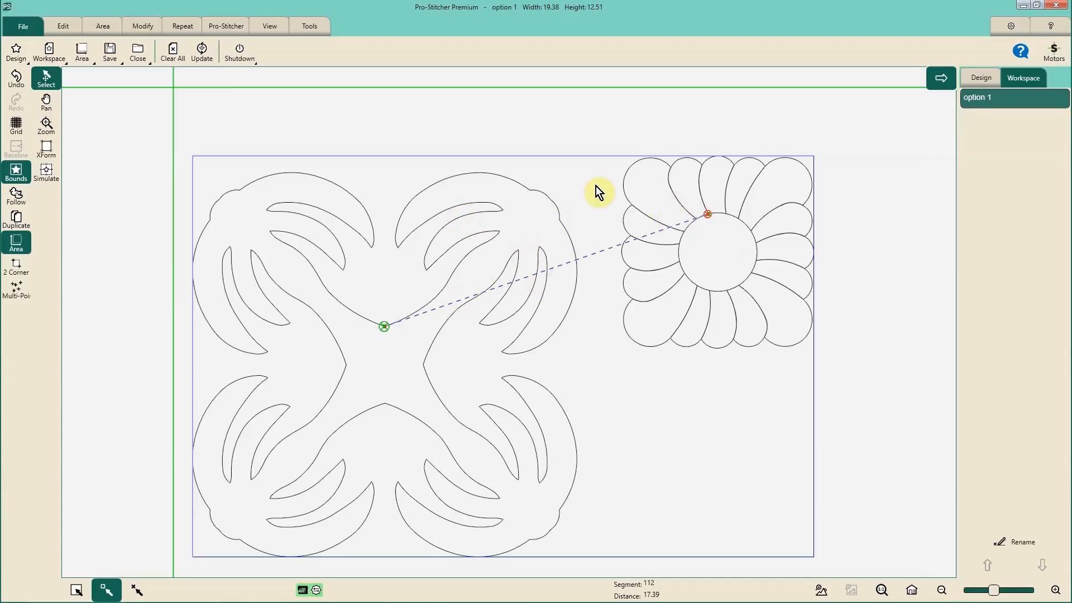
click(996, 103)
Clear all designs and open the workspace file test.hqw from the designer's folder again.
click(172, 53)
click(53, 51)
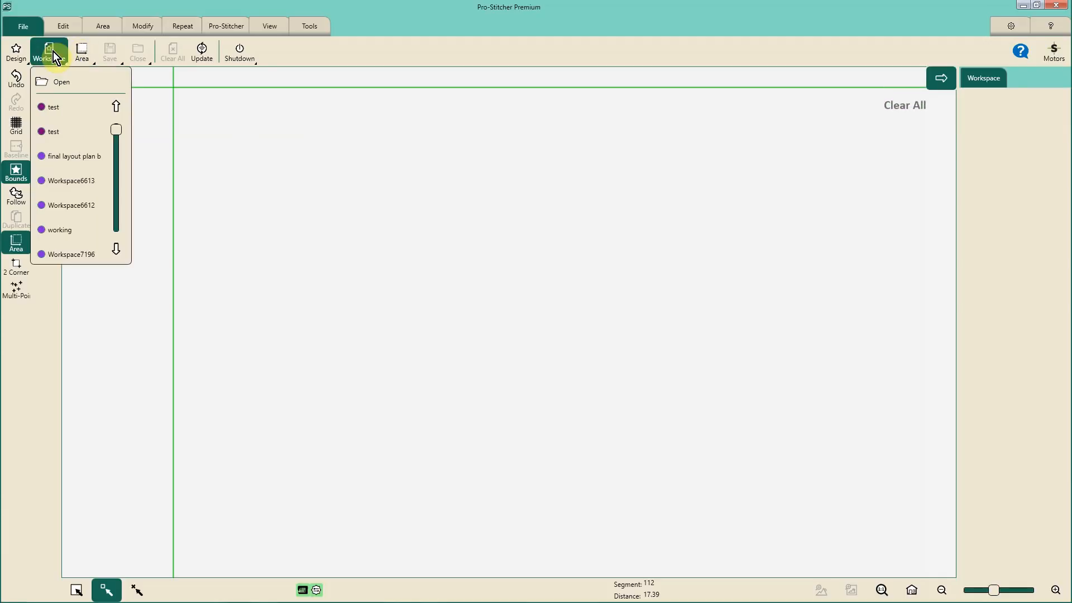
click(59, 82)
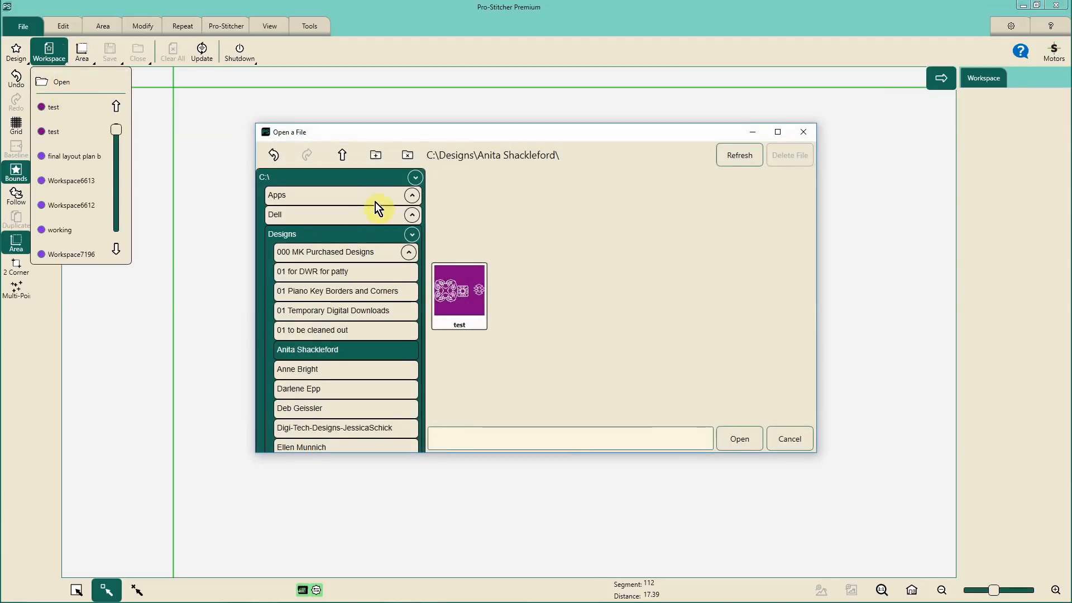
click(467, 297)
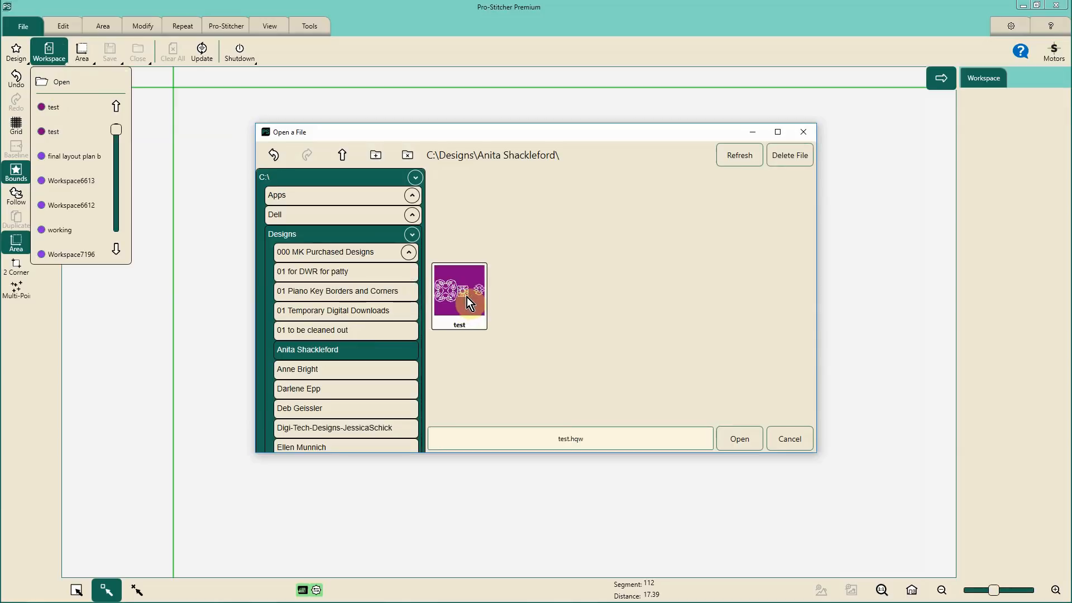
click(729, 437)
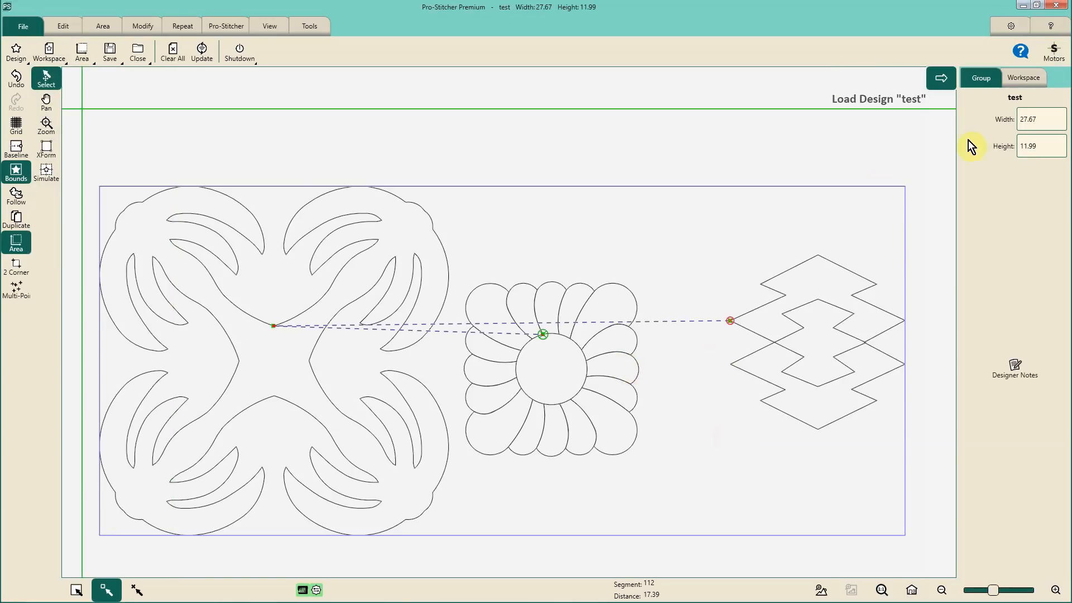
Show the reopened workspace's list of designs and dissolve the "test" group by deselecting everything.
click(1027, 78)
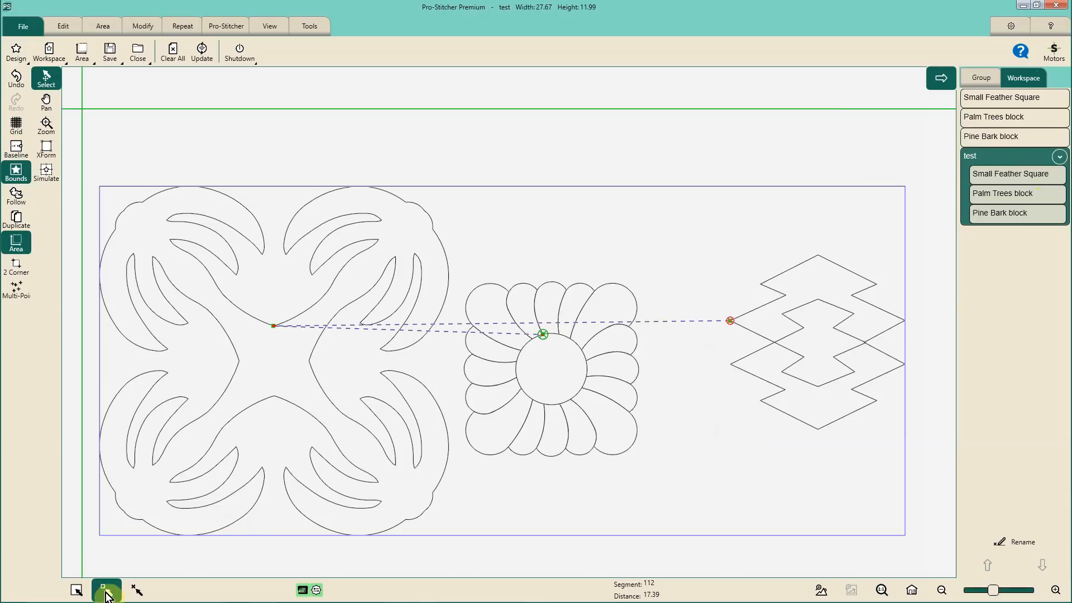
click(138, 591)
click(140, 590)
click(140, 590)
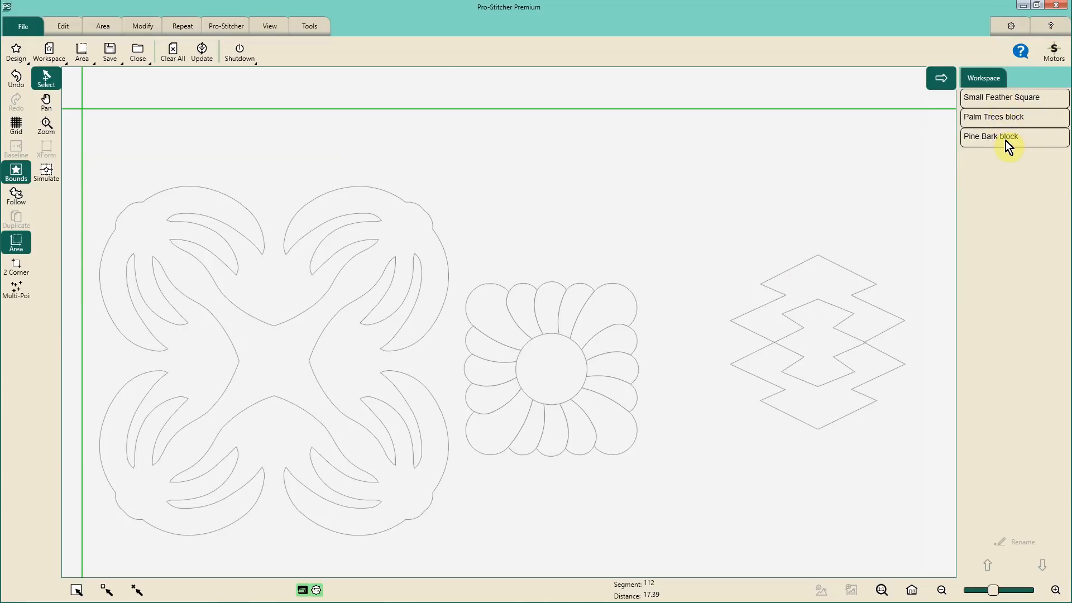
Select the Palm Trees block, Small Feather Square and Pine Bark block individually, one after another.
click(306, 300)
click(528, 311)
click(815, 295)
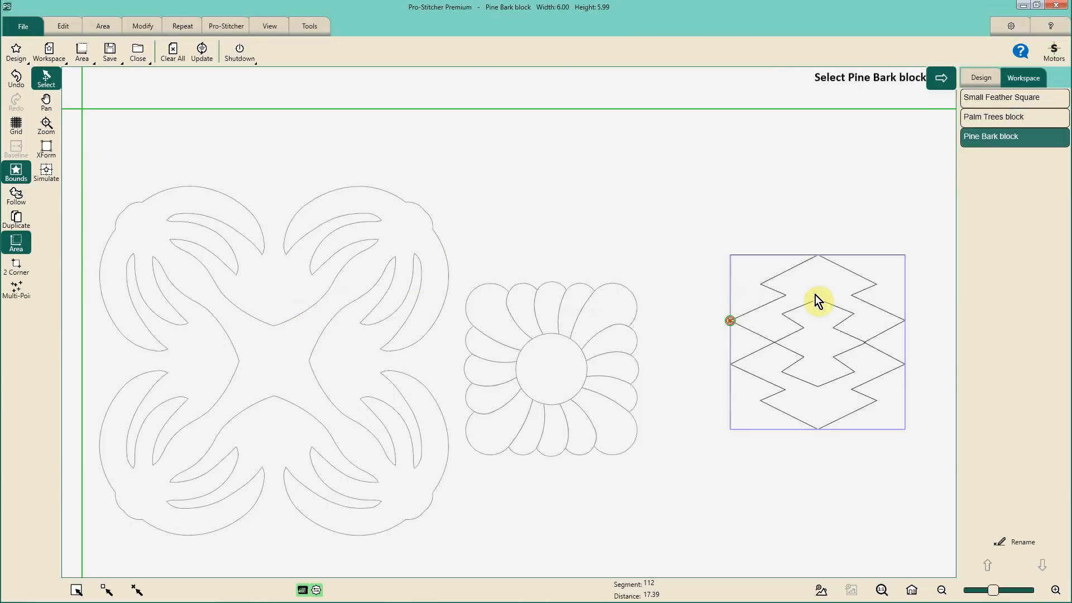
Select the Palm Trees block and add Small Feather Square to the selection with Multi-Select.
click(320, 299)
click(109, 590)
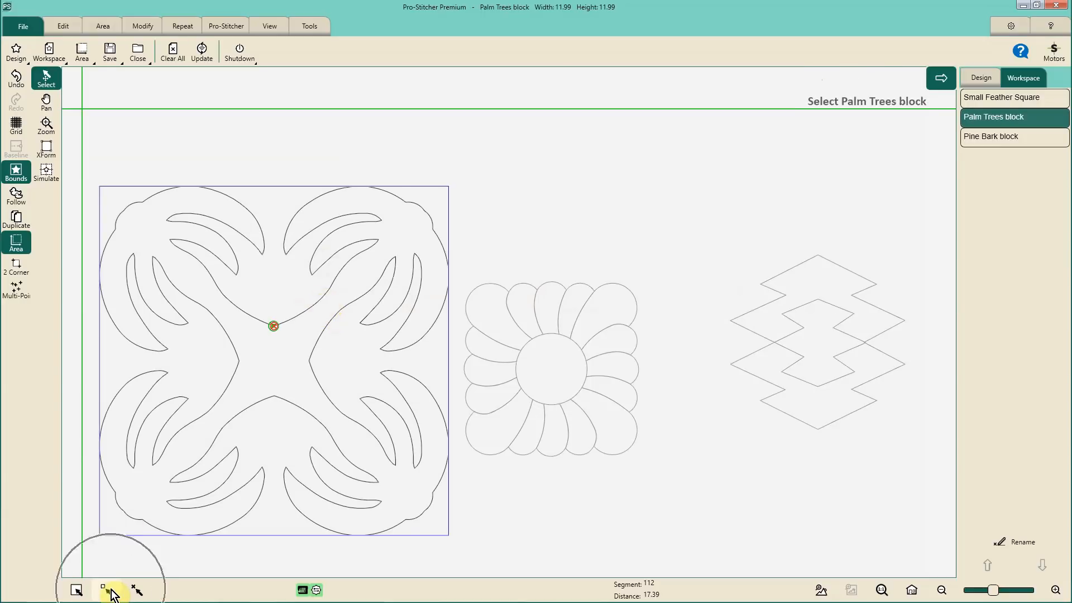
click(547, 311)
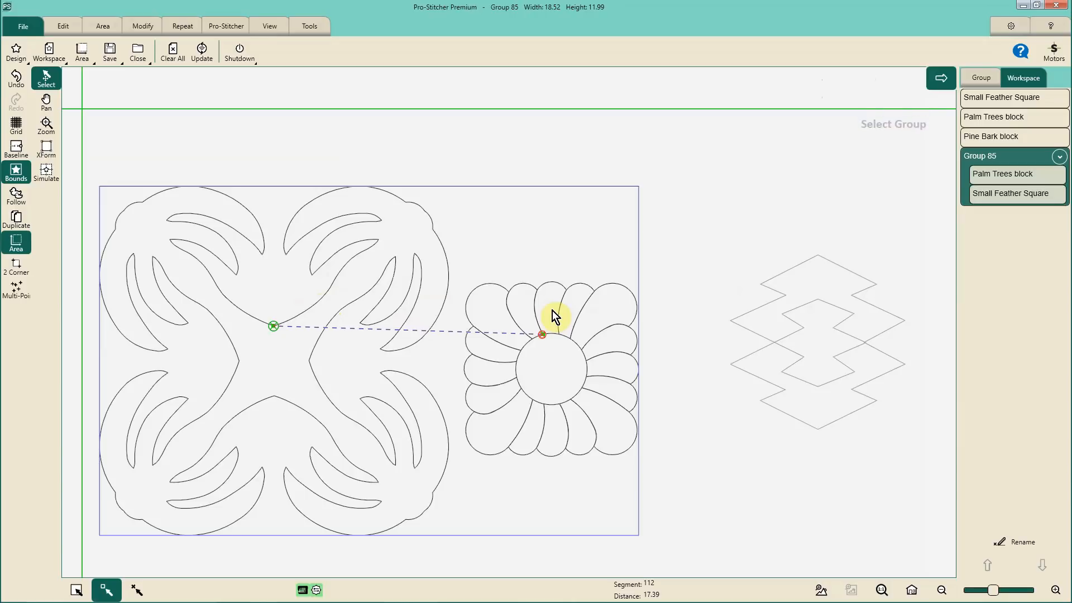
Save the selected group as an HQP design named "Option 2" in the designer's folder.
click(110, 55)
click(133, 81)
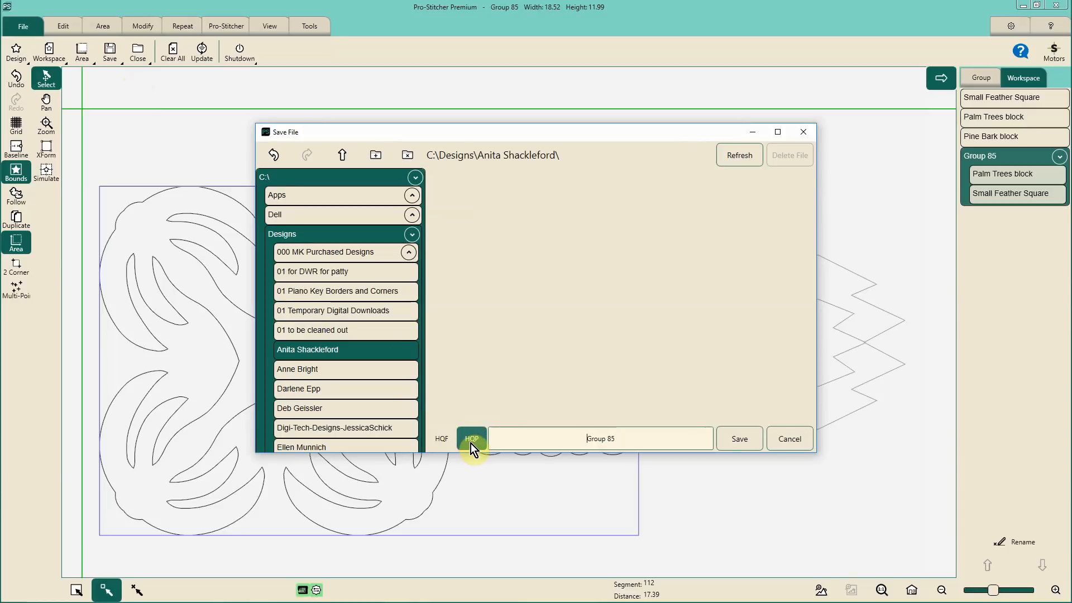
click(470, 443)
click(608, 441)
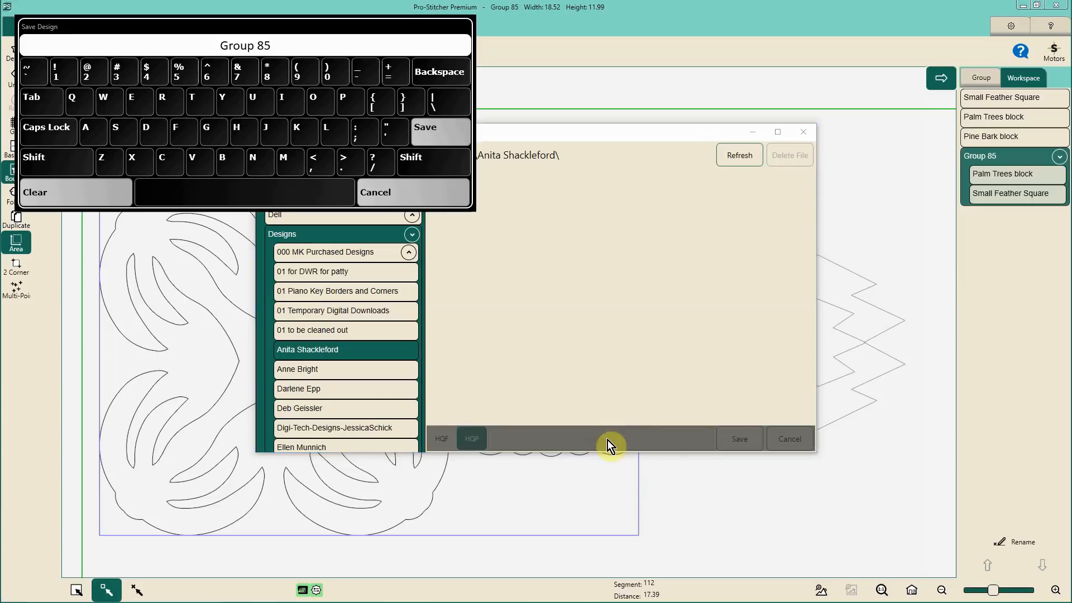
click(109, 186)
text(Option 2)
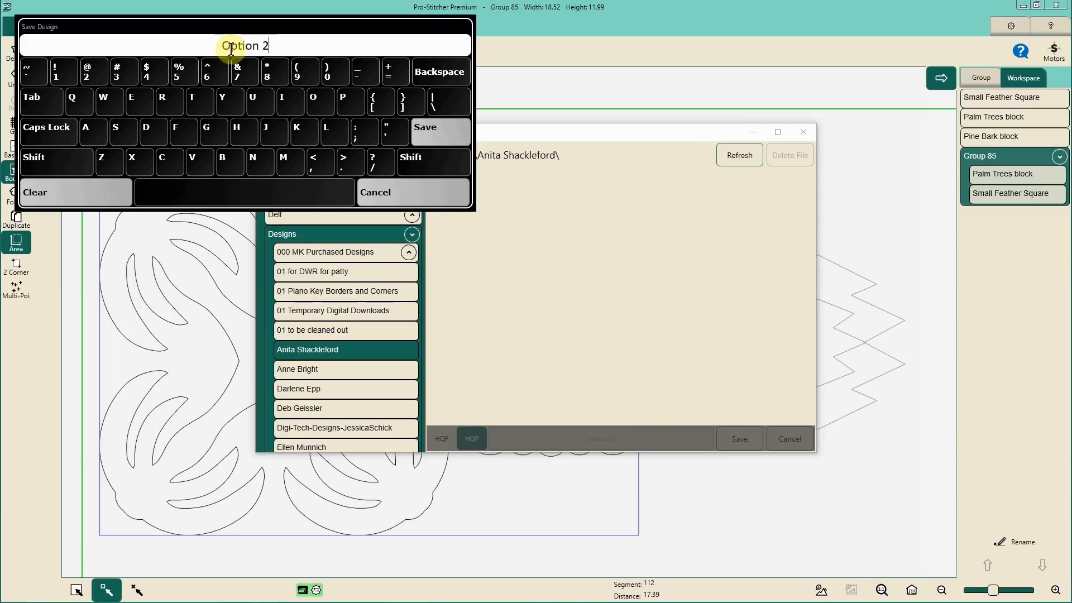
click(427, 135)
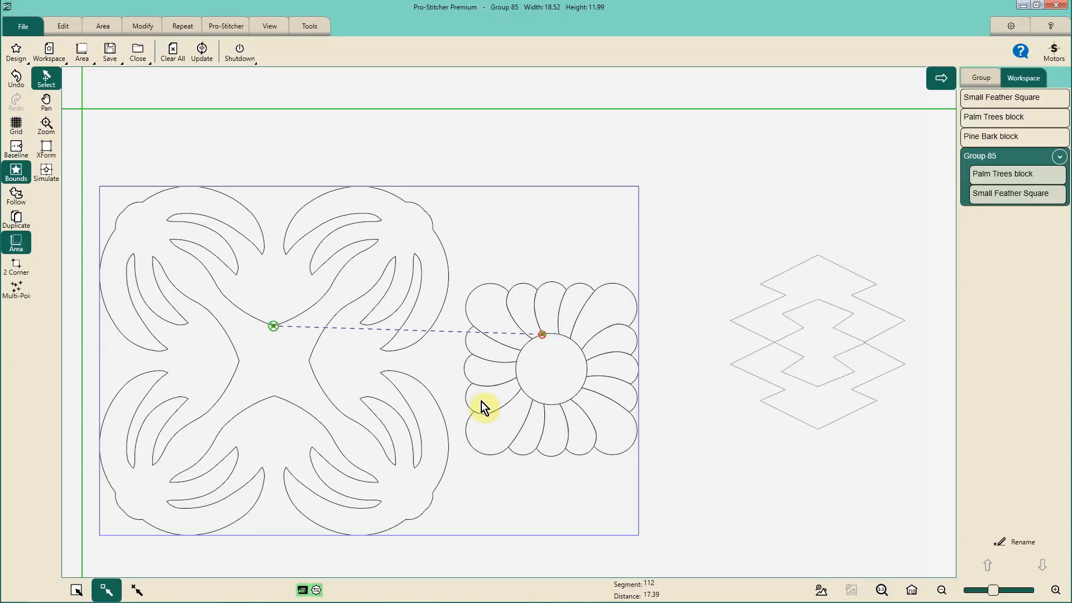
Deselect the grouped designs and clear everything from the workspace.
click(137, 589)
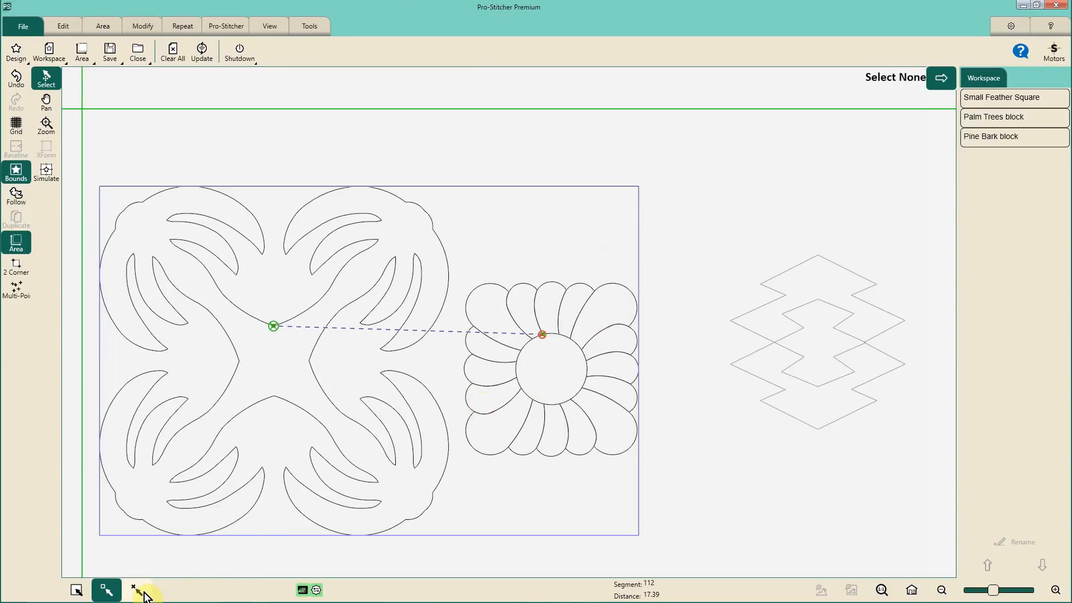
click(173, 54)
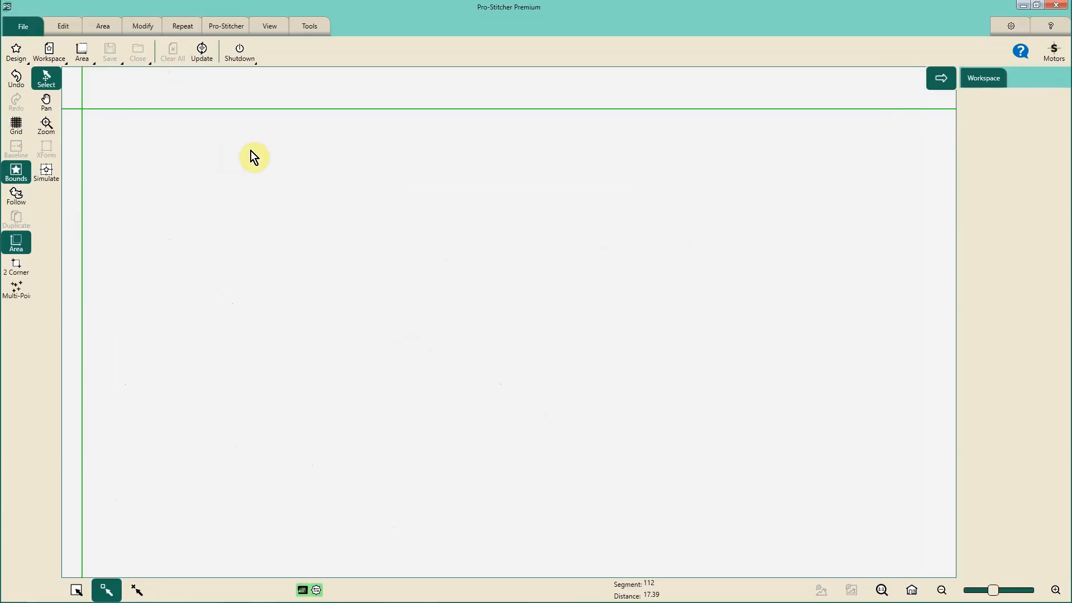
Browse for a design to open and filter the designer's folder to show only HQP files.
click(26, 57)
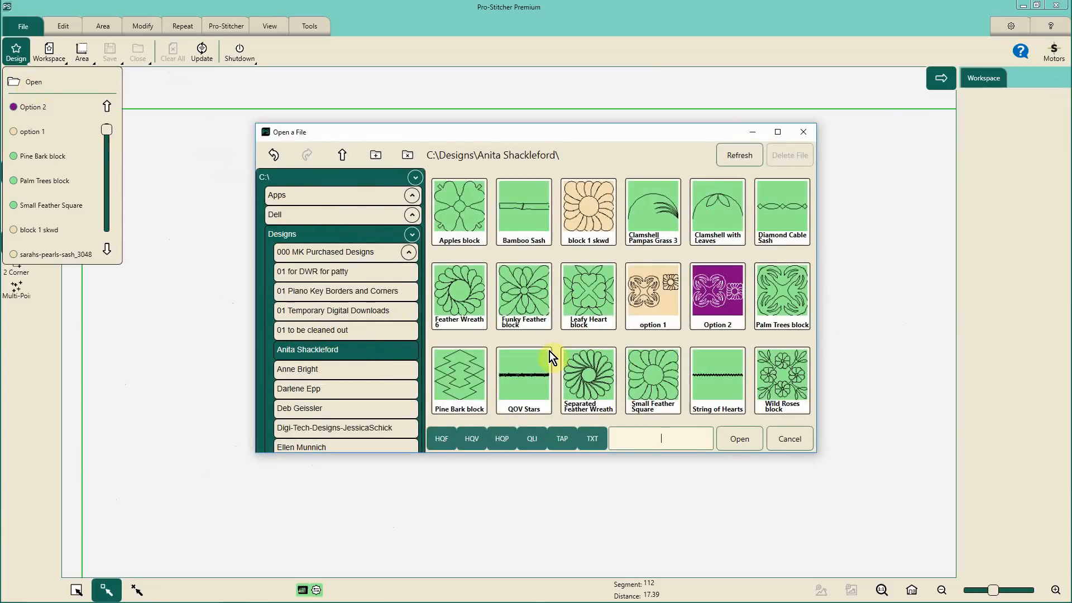
click(652, 304)
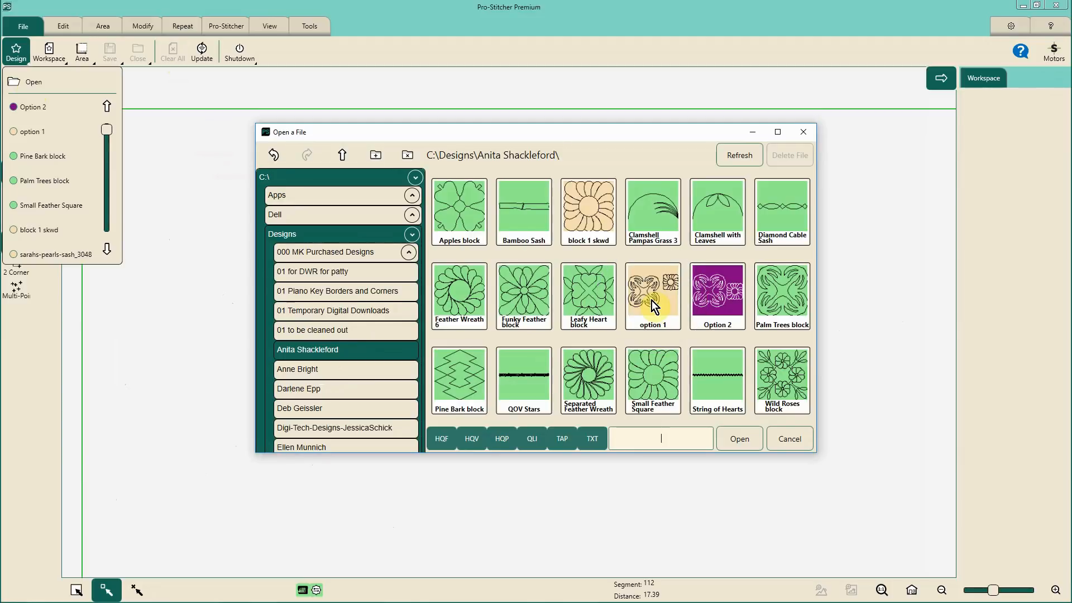
click(718, 296)
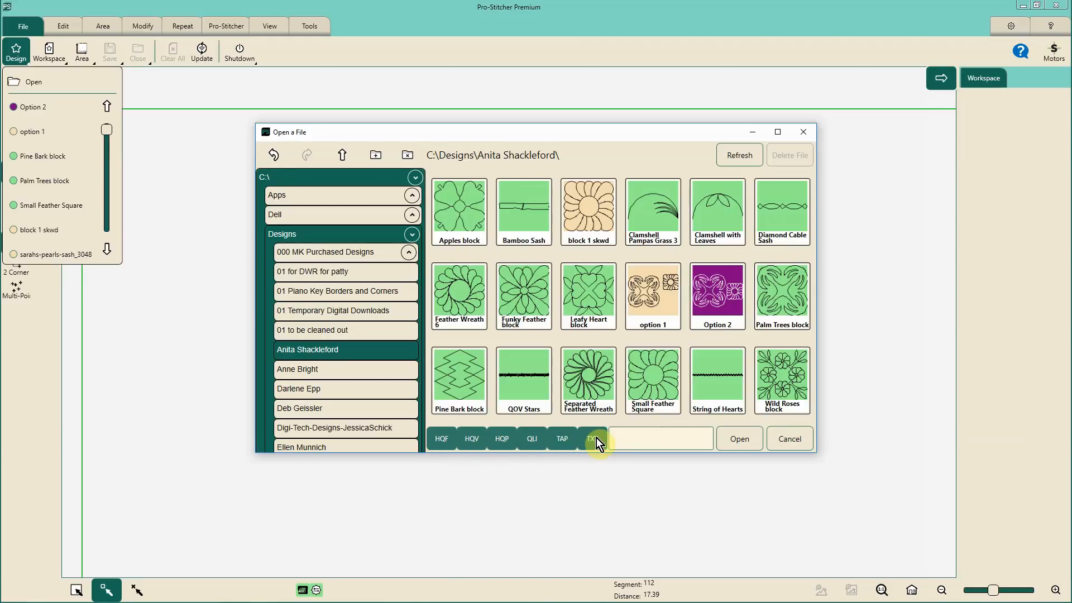
click(443, 440)
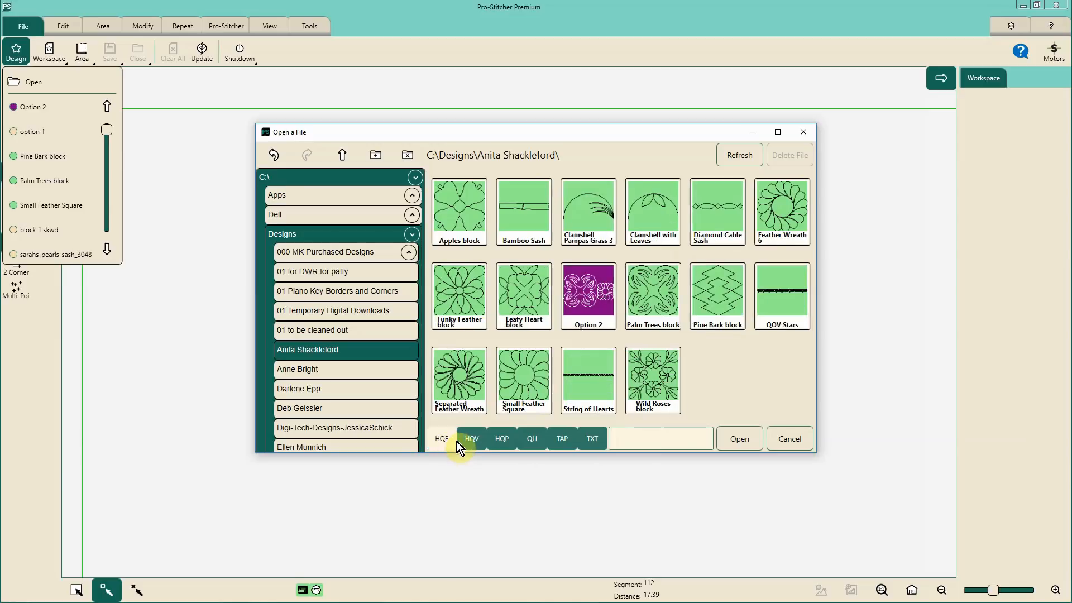
click(473, 441)
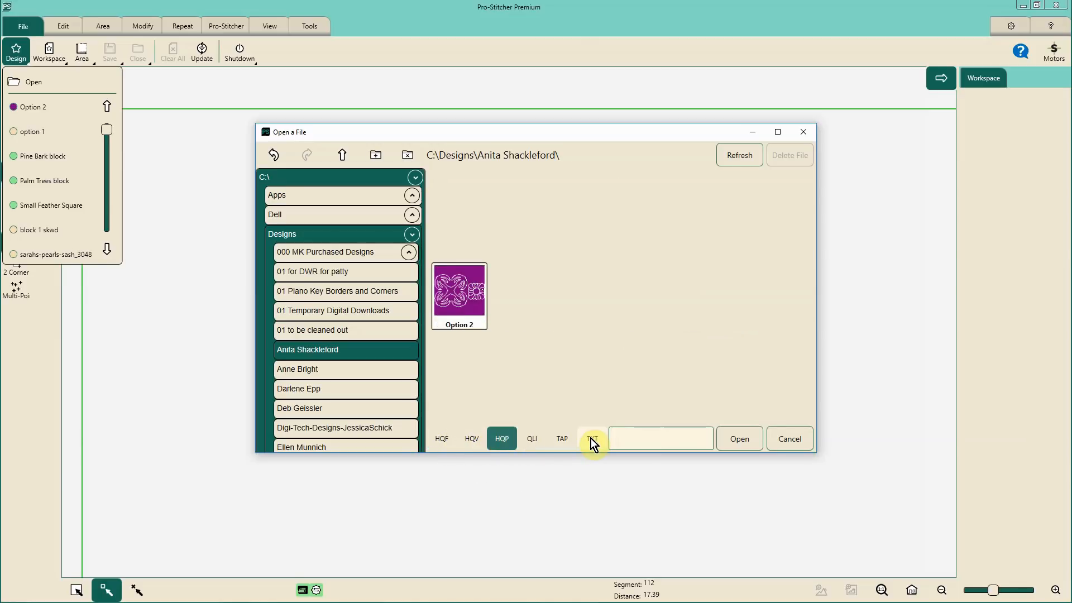
click(509, 446)
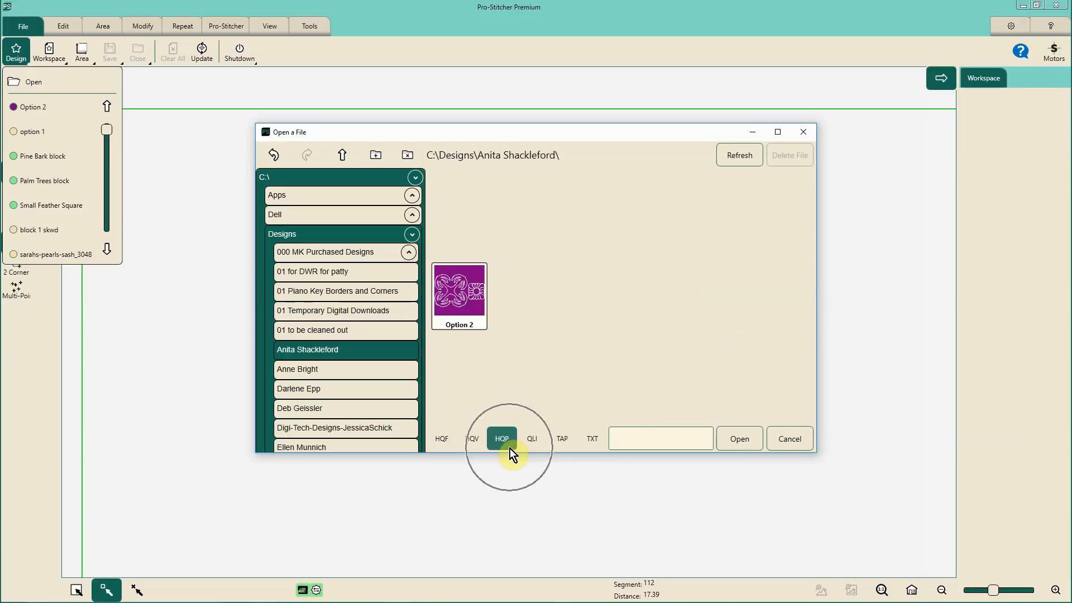
Open the Option 2 HQP design and display the list of designs in the workspace.
click(462, 298)
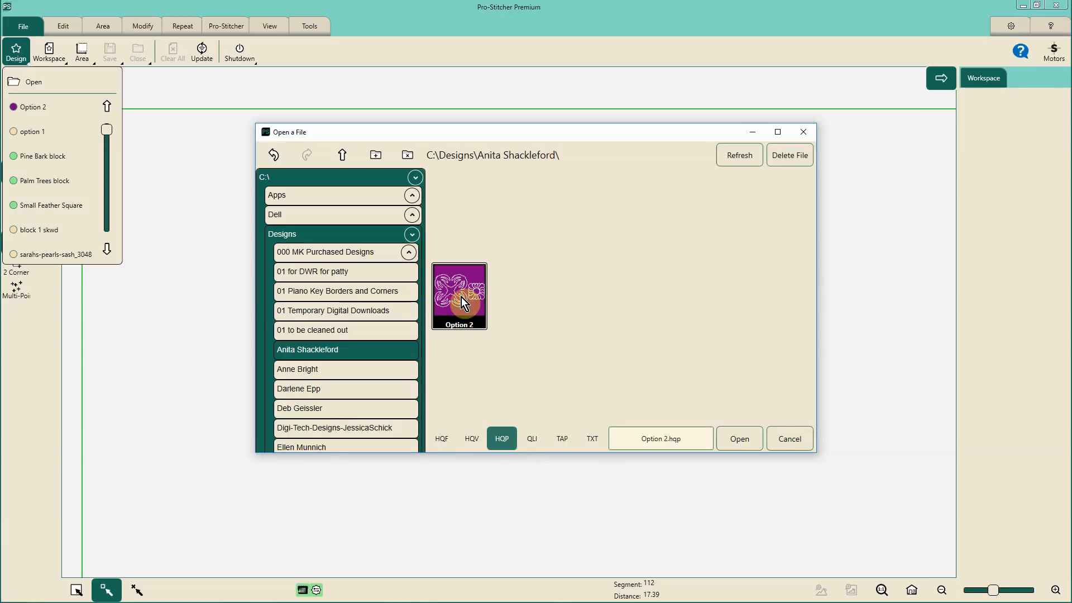
click(737, 435)
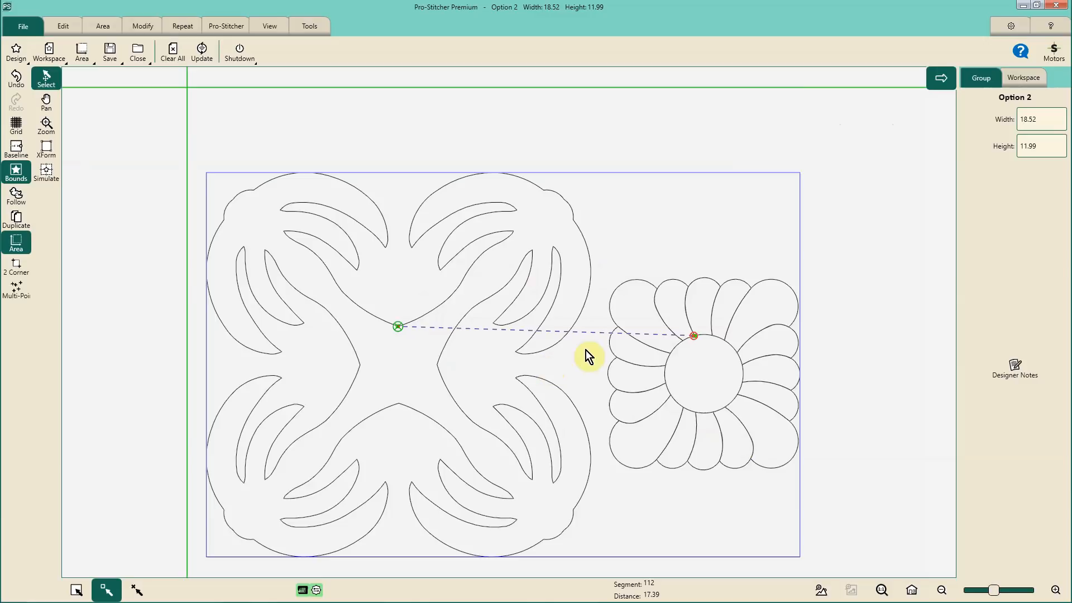
click(1018, 81)
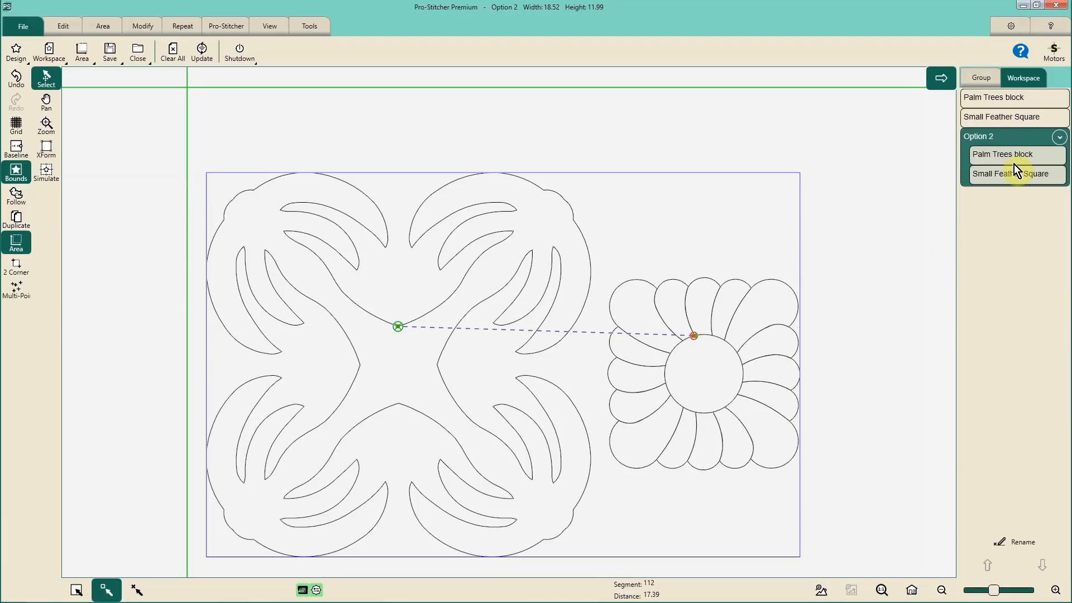
Deselect the Option 2 group so that no design is selected.
key(ctrl)
key(ctrl)
key(ctrl)
key(ctrl)
click(138, 591)
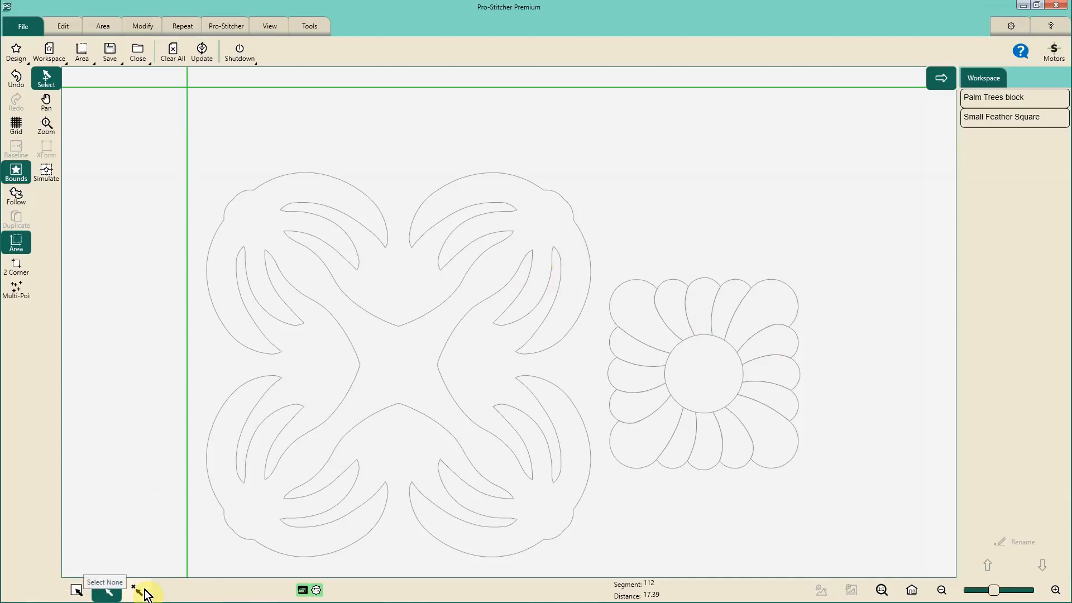
Multi-select the Palm Trees block and Small Feather Square as a group and clear the selection again.
click(107, 593)
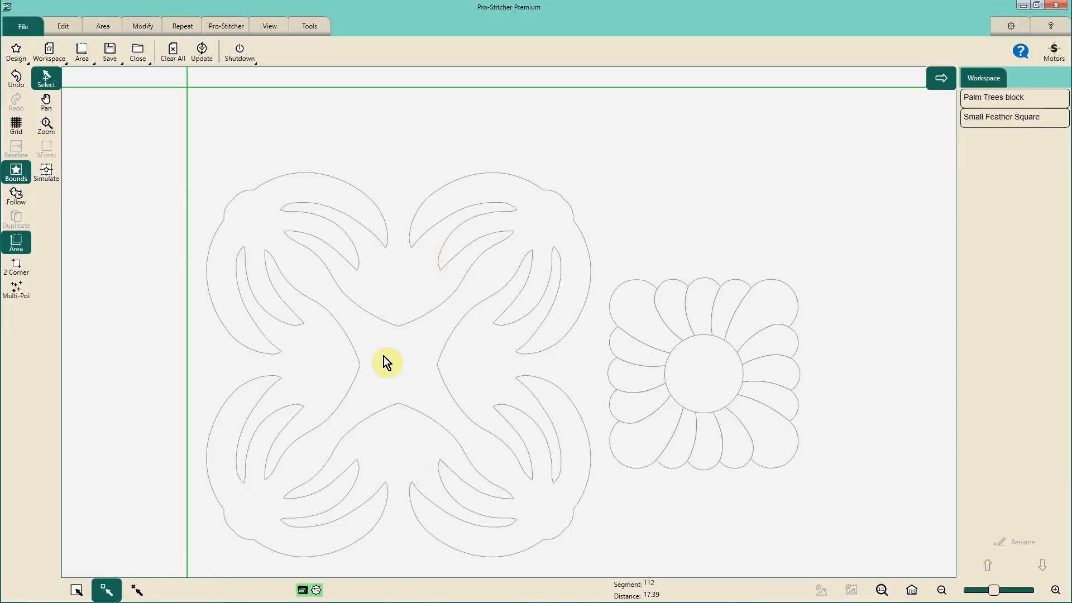
click(385, 323)
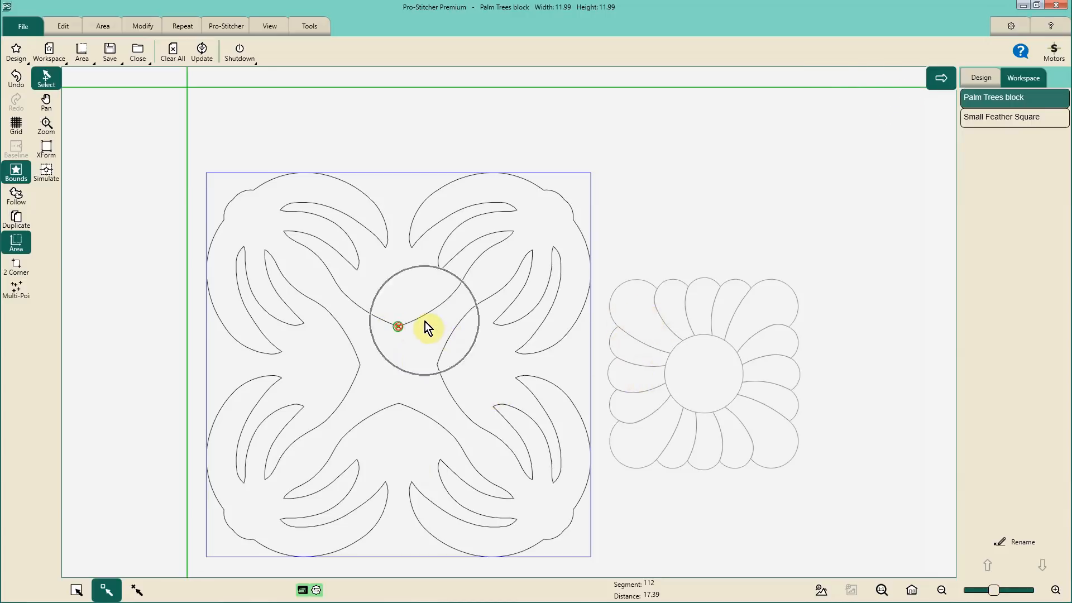
click(710, 316)
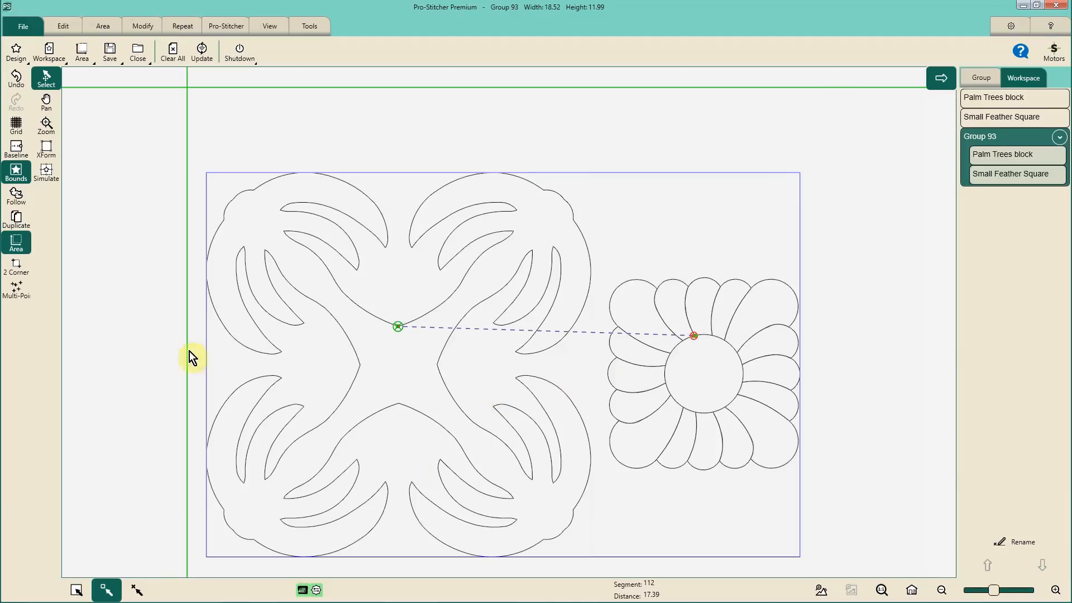
click(138, 589)
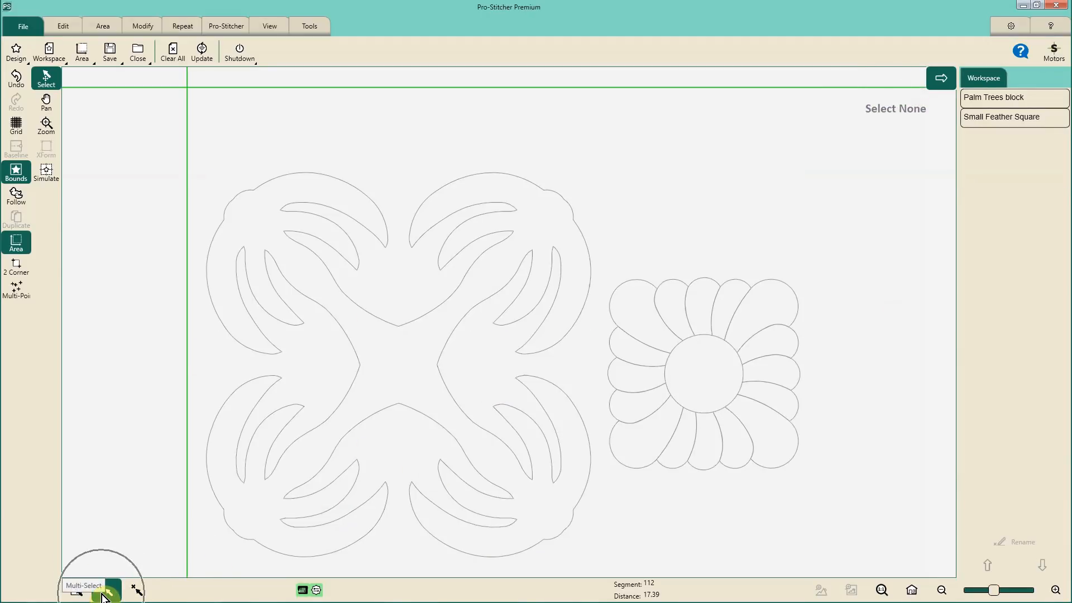